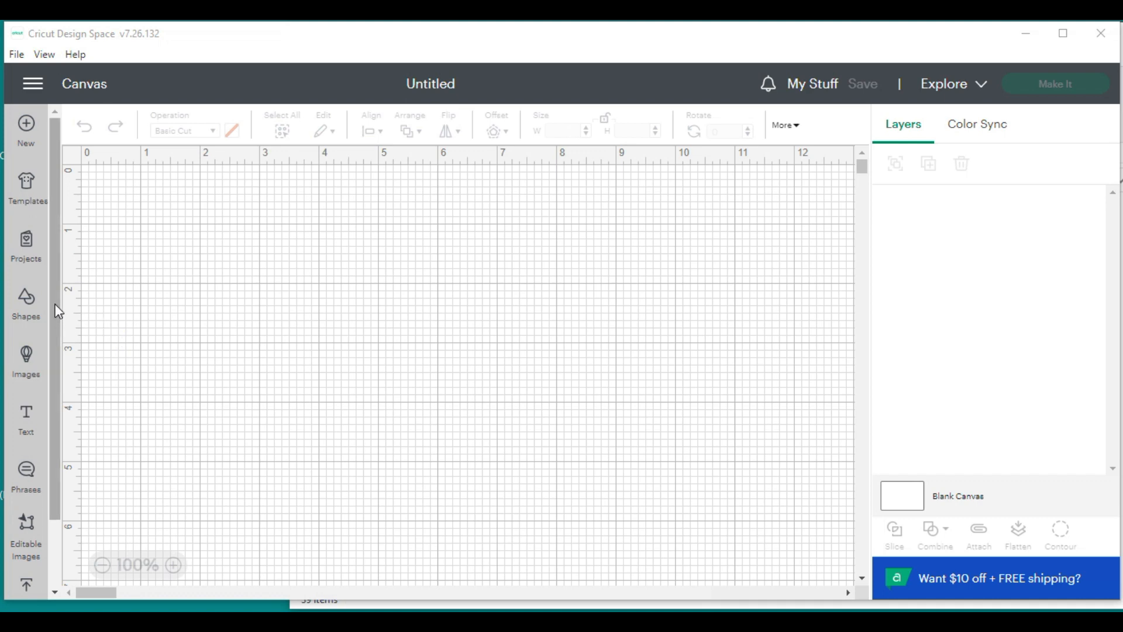
Upload the ATWC Football Goal Post SVG file from the computer as a cut image
drag(51, 286, 75, 342)
click(28, 514)
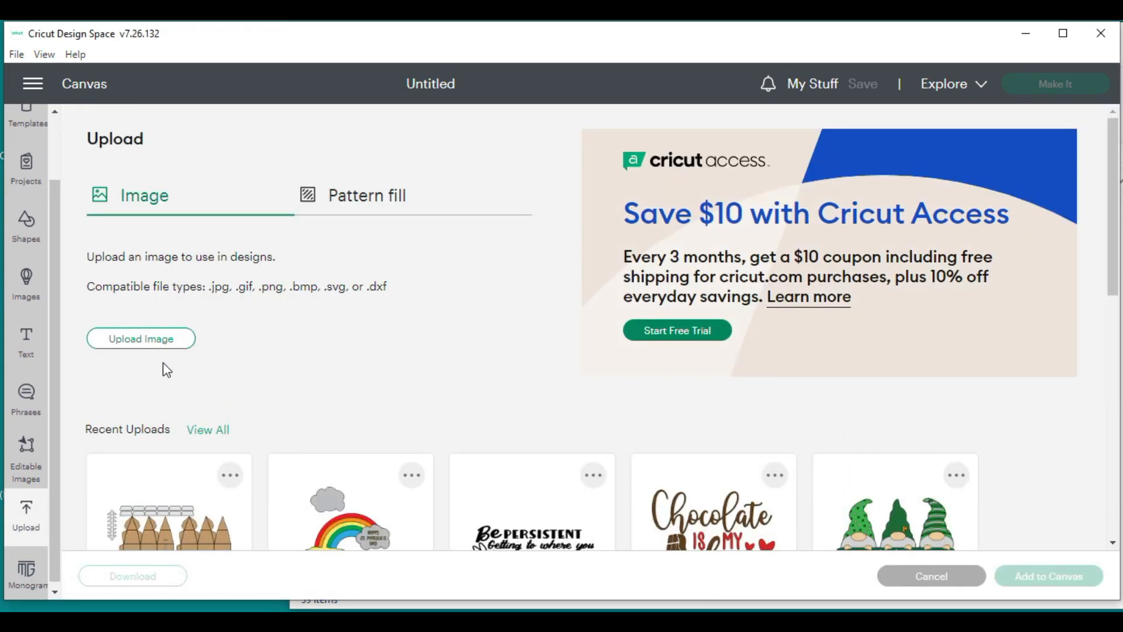
click(159, 339)
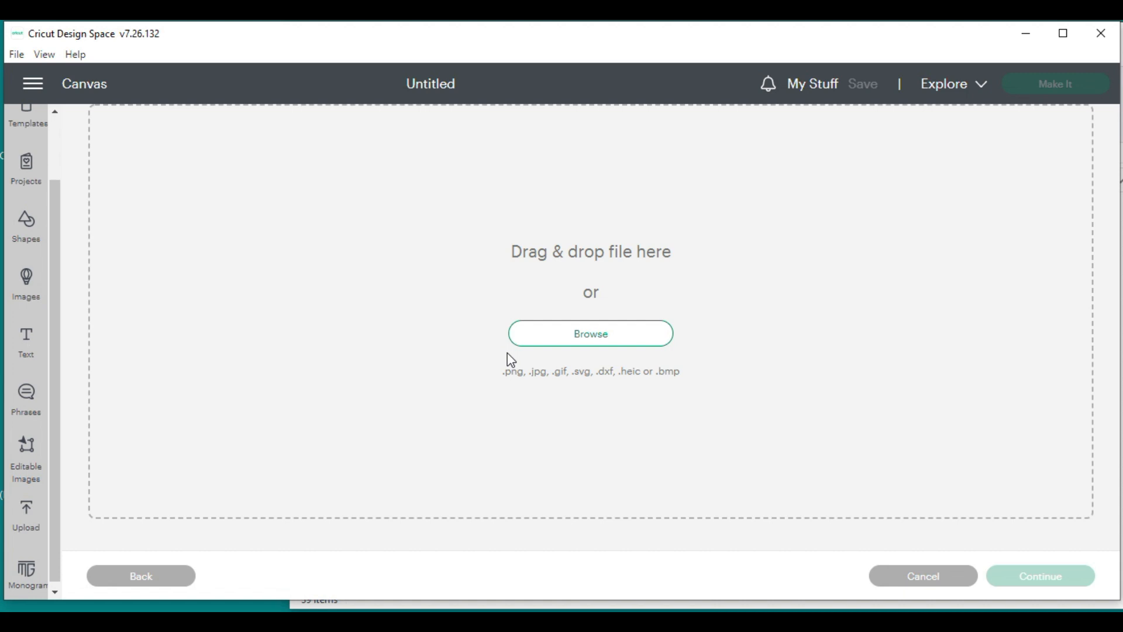
click(561, 335)
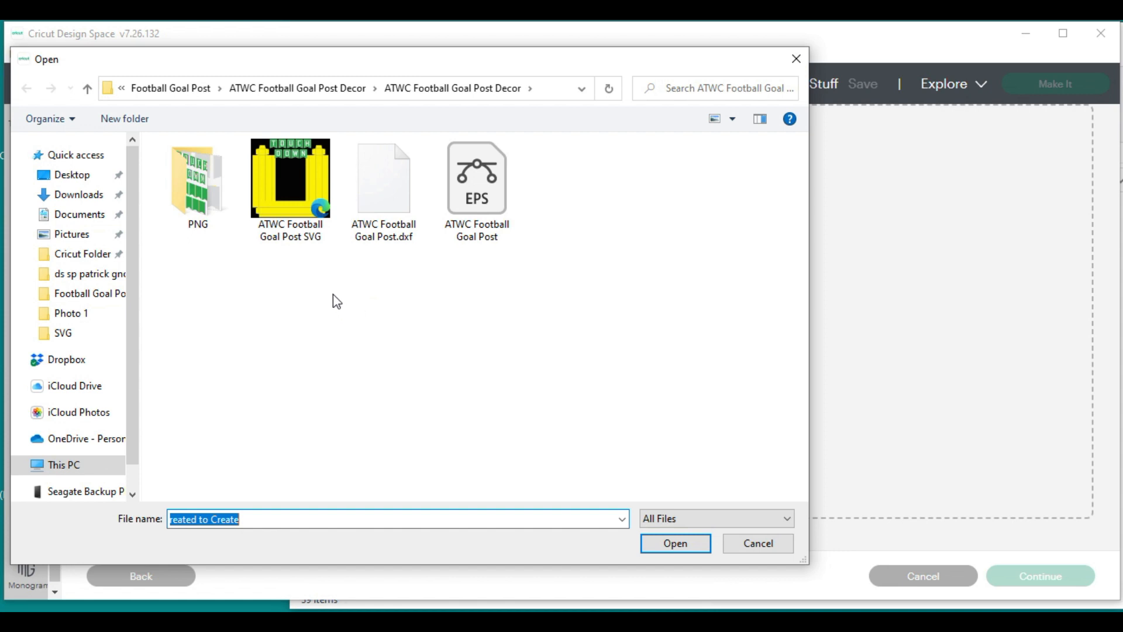
click(290, 171)
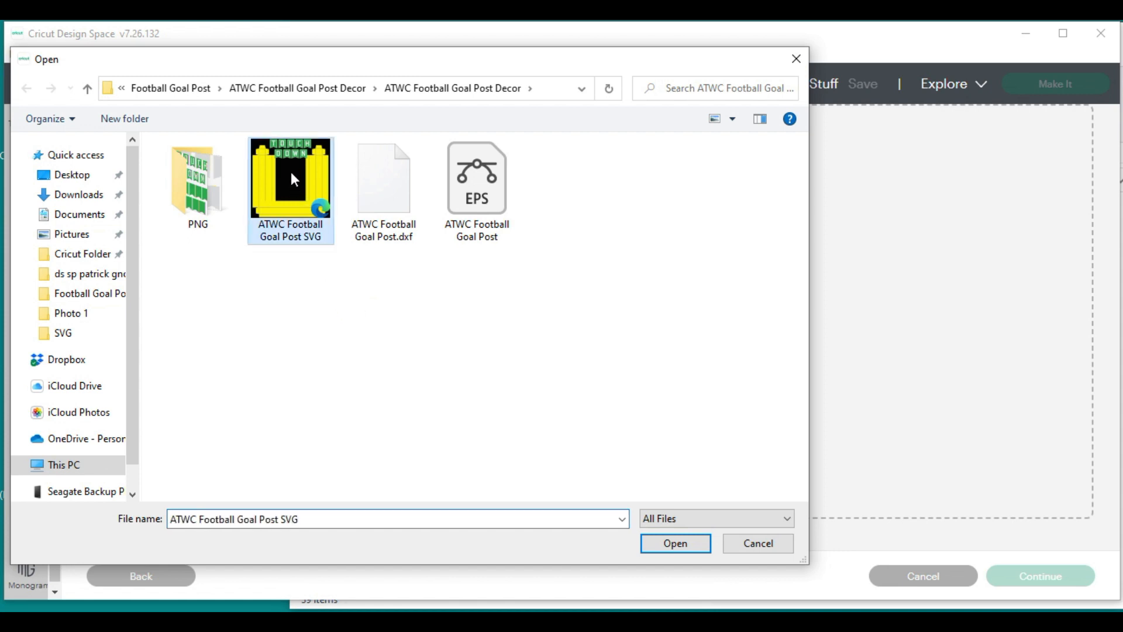
click(675, 546)
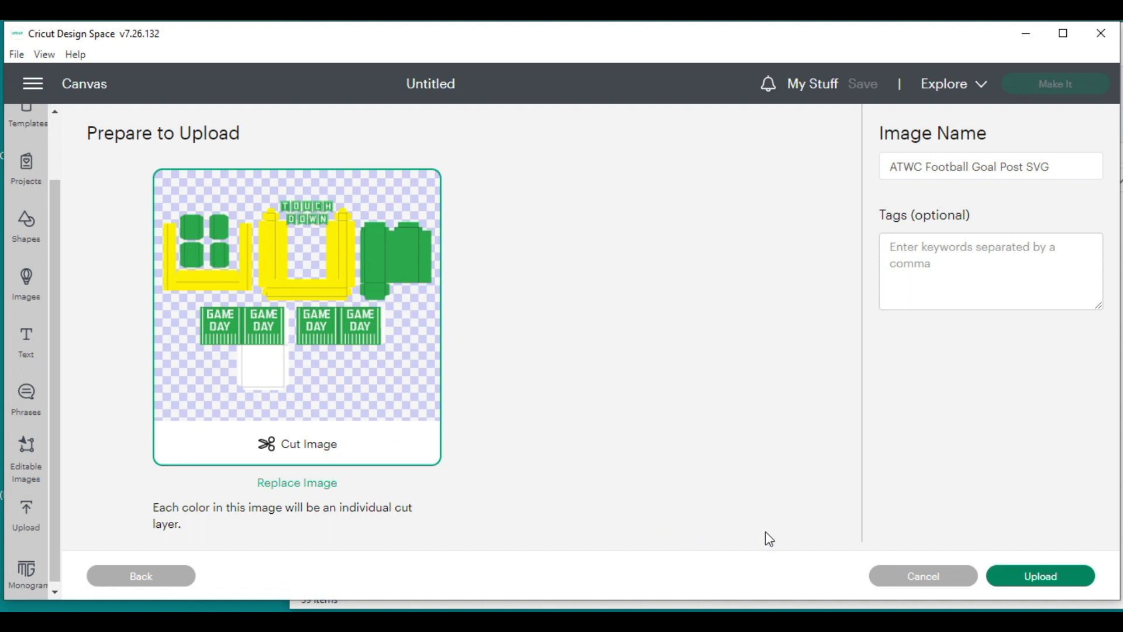
click(1040, 579)
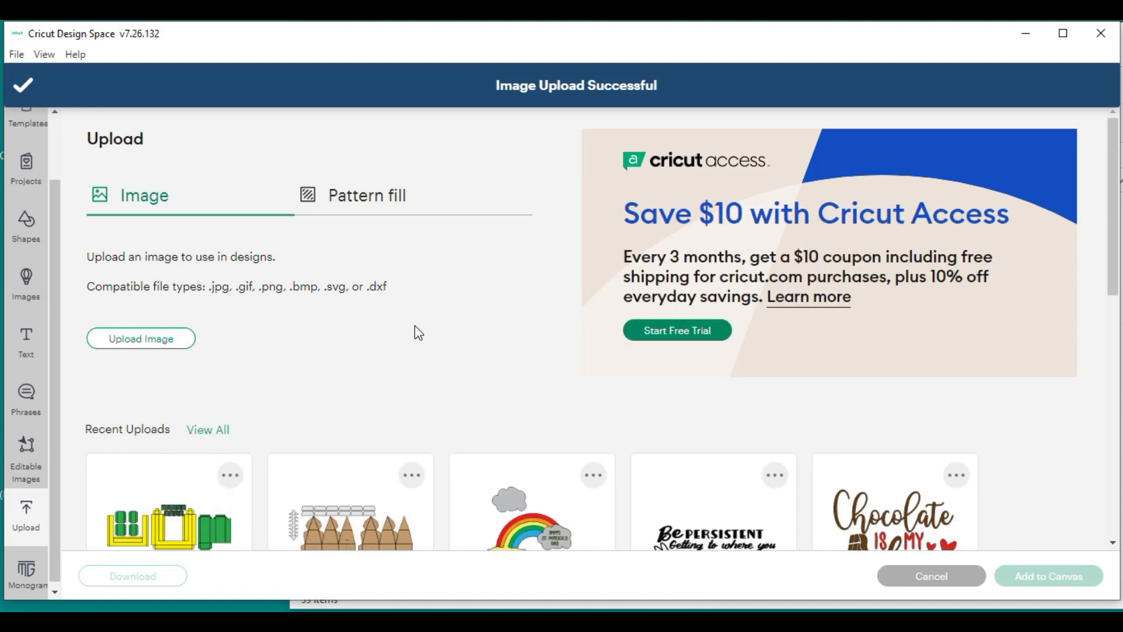
Add the uploaded football goal post design to the canvas and ungroup it
scroll(419, 332, down, 2)
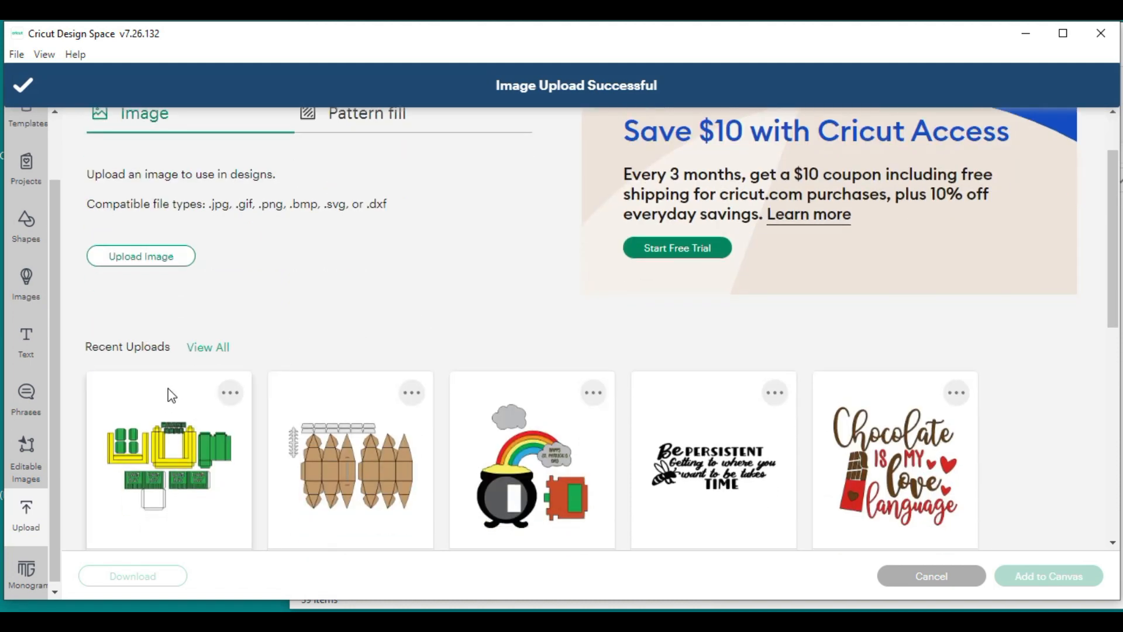
click(196, 401)
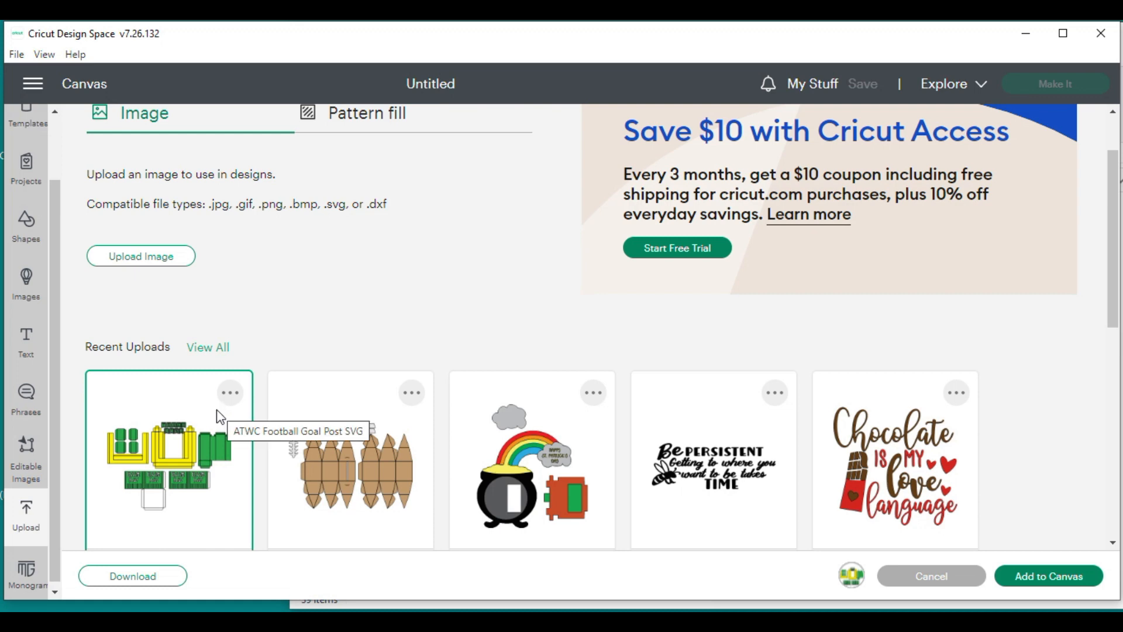
click(1065, 577)
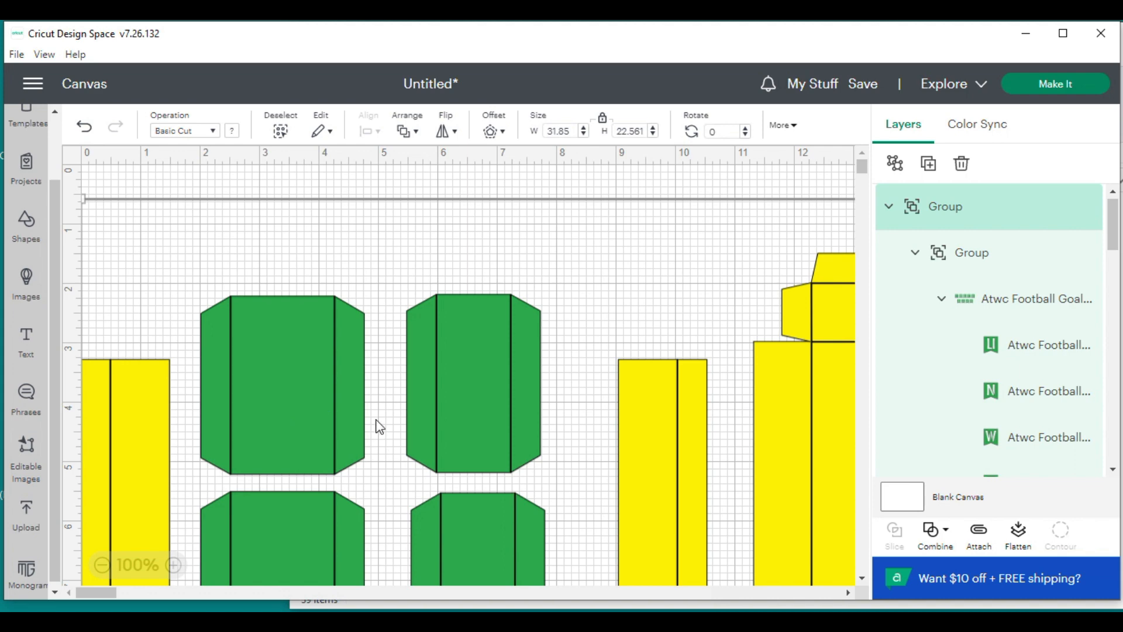
click(103, 565)
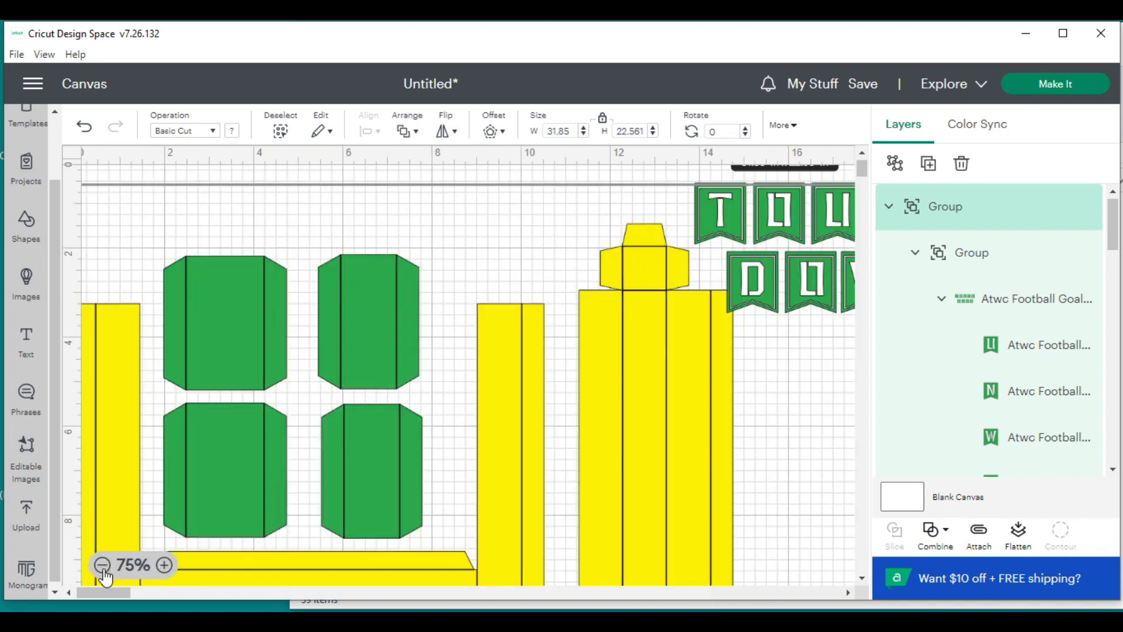
click(103, 568)
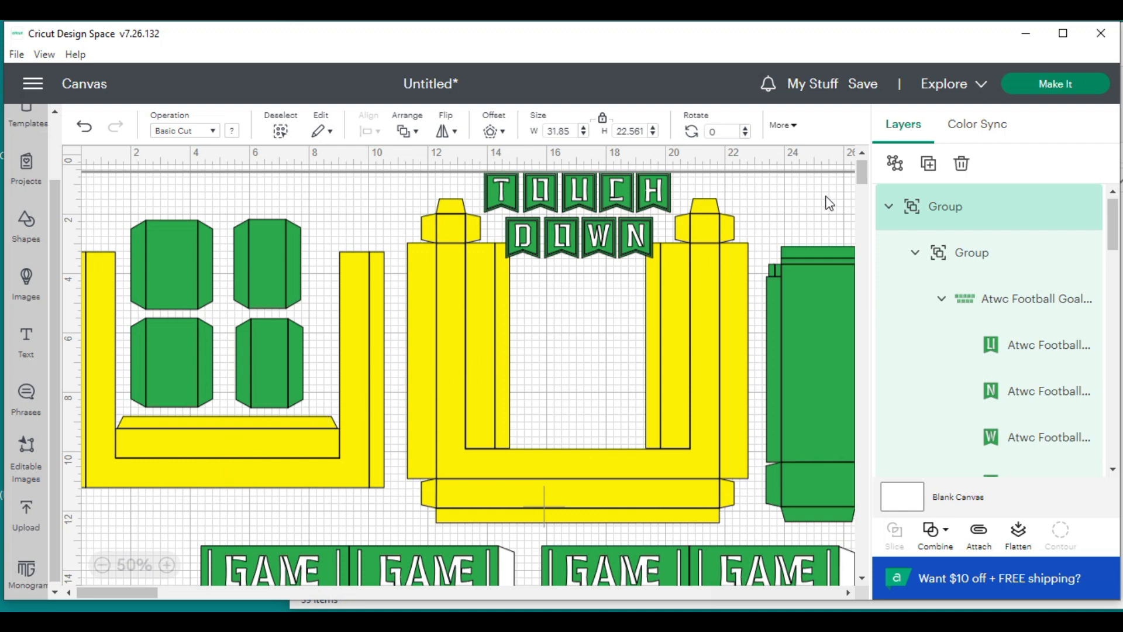
click(894, 168)
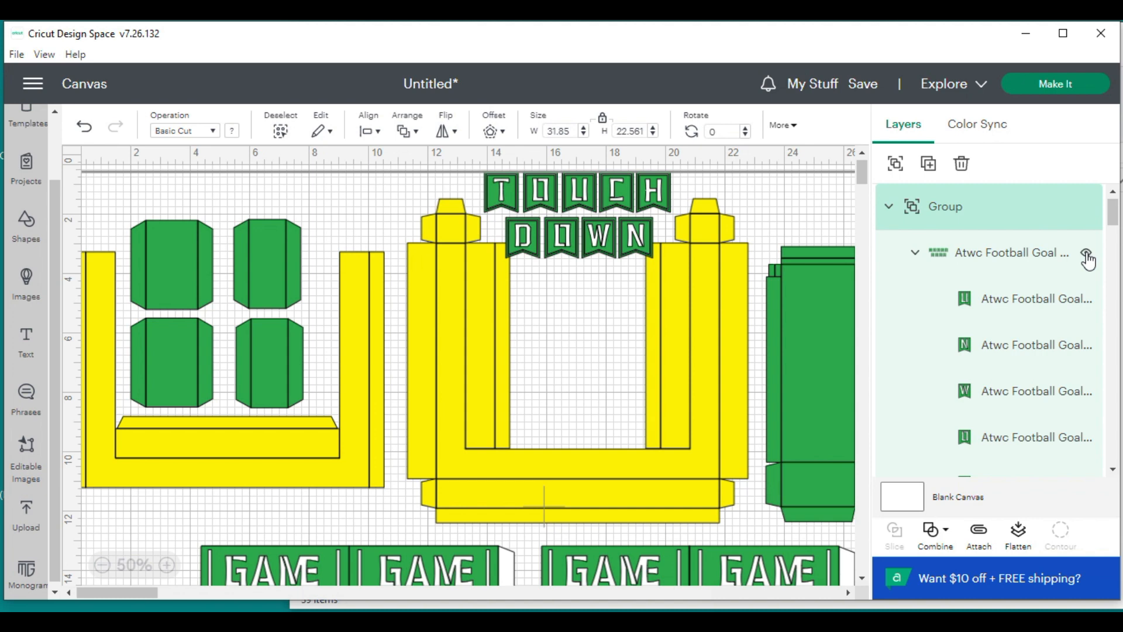
Hide the lettering, white pennant and green pennant layers of the TOUCH DOWN banner
click(1086, 258)
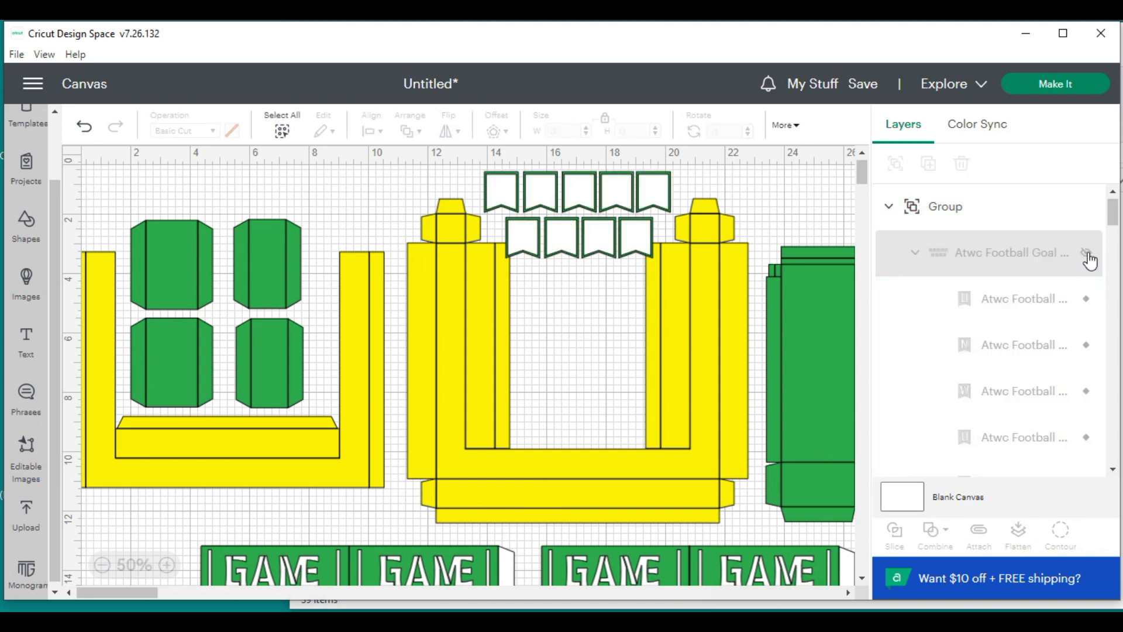
drag(1112, 212, 1114, 259)
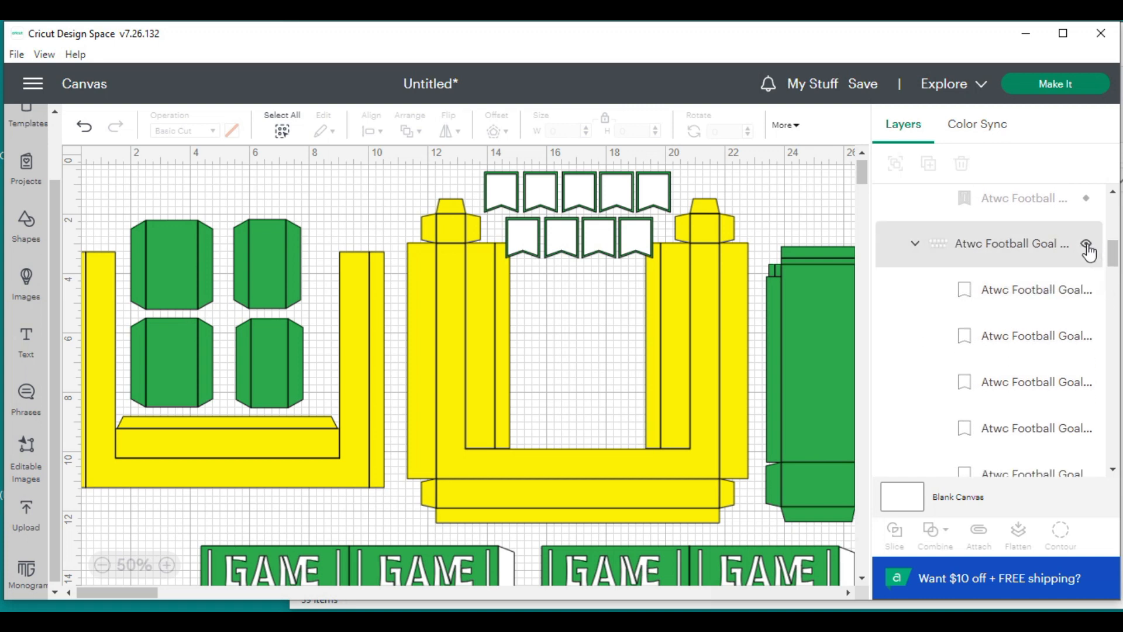
click(1088, 248)
drag(1113, 252, 1115, 305)
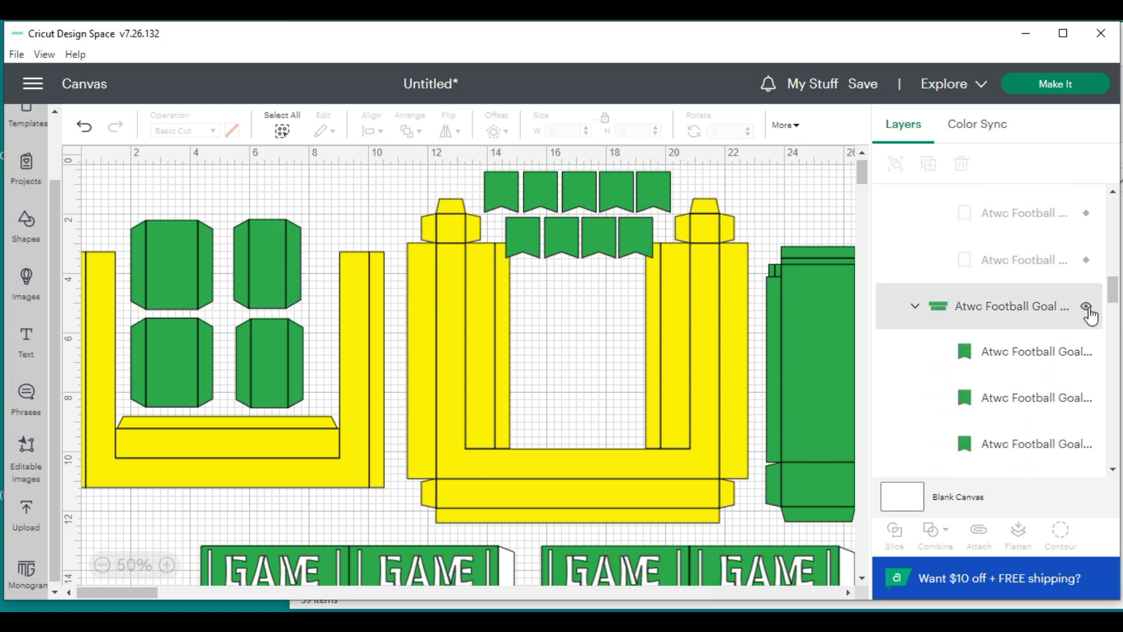
click(1086, 308)
Hide the group of four small green box pieces and the large green base piece
drag(1111, 303, 1095, 358)
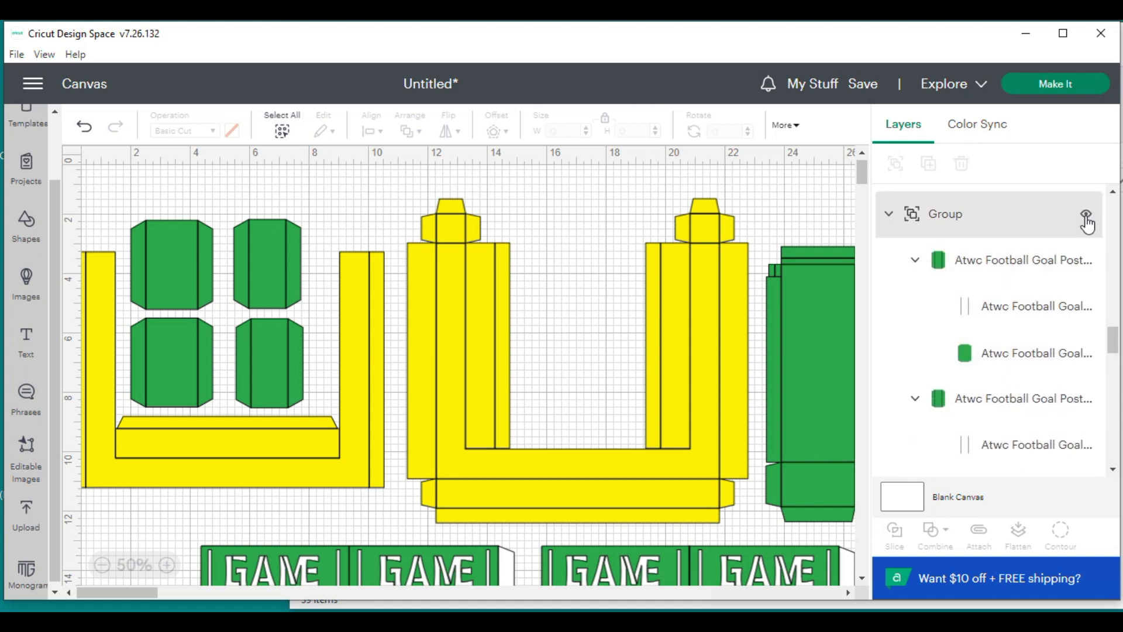
click(1086, 222)
drag(1114, 342, 1115, 388)
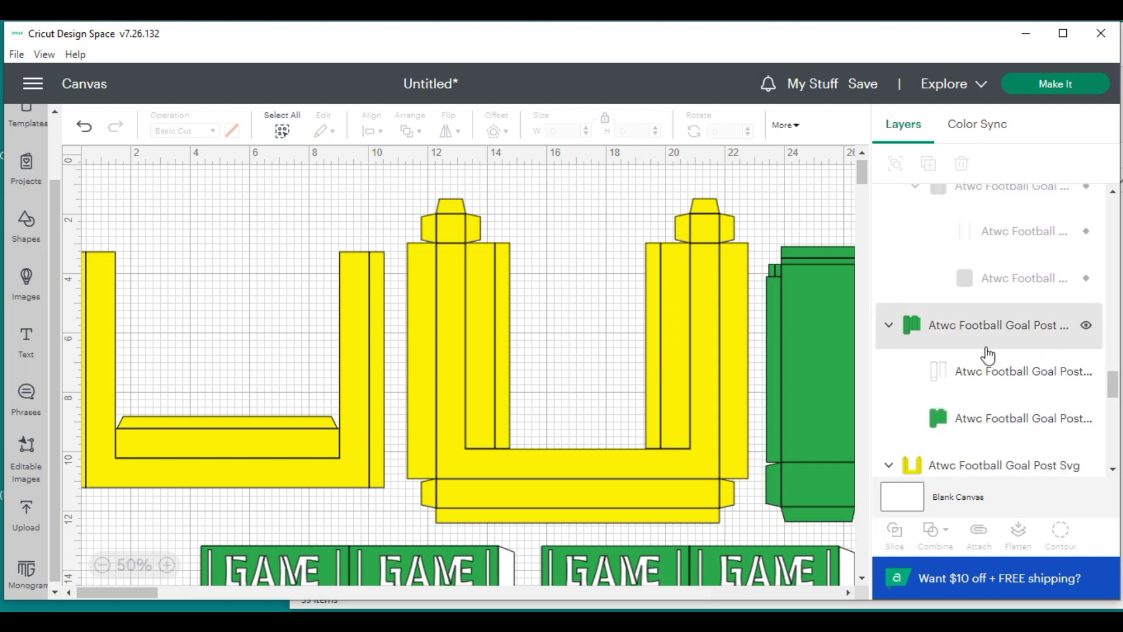
mouse_move(1016, 331)
click(1085, 329)
Hide the smaller yellow goal post piece that has no side tabs on its uprights
drag(1113, 384, 1113, 414)
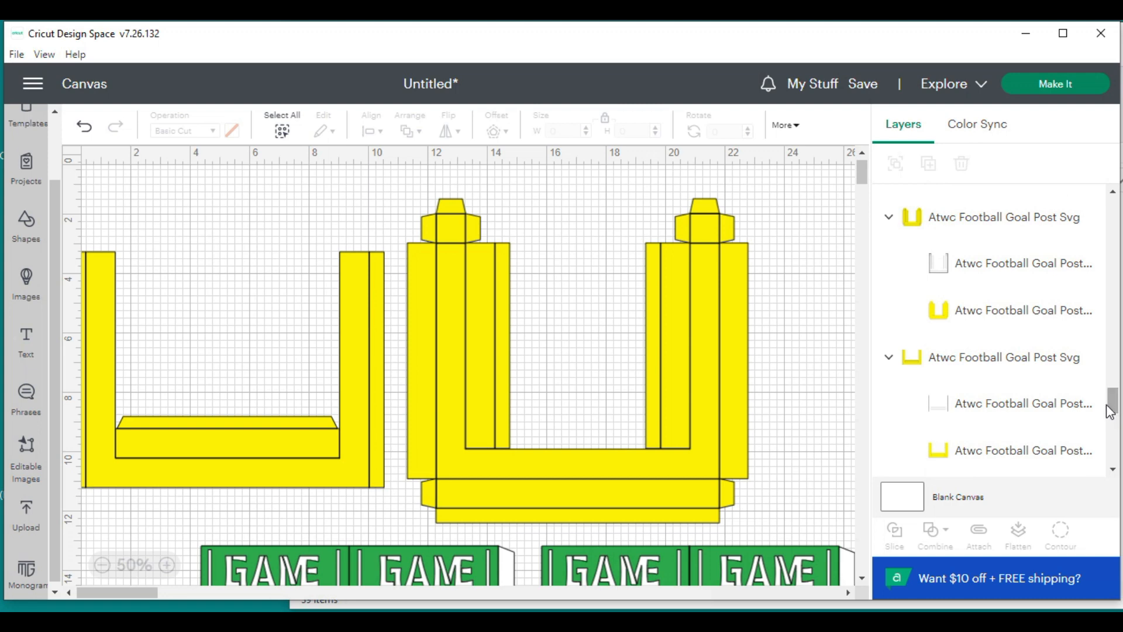
click(326, 477)
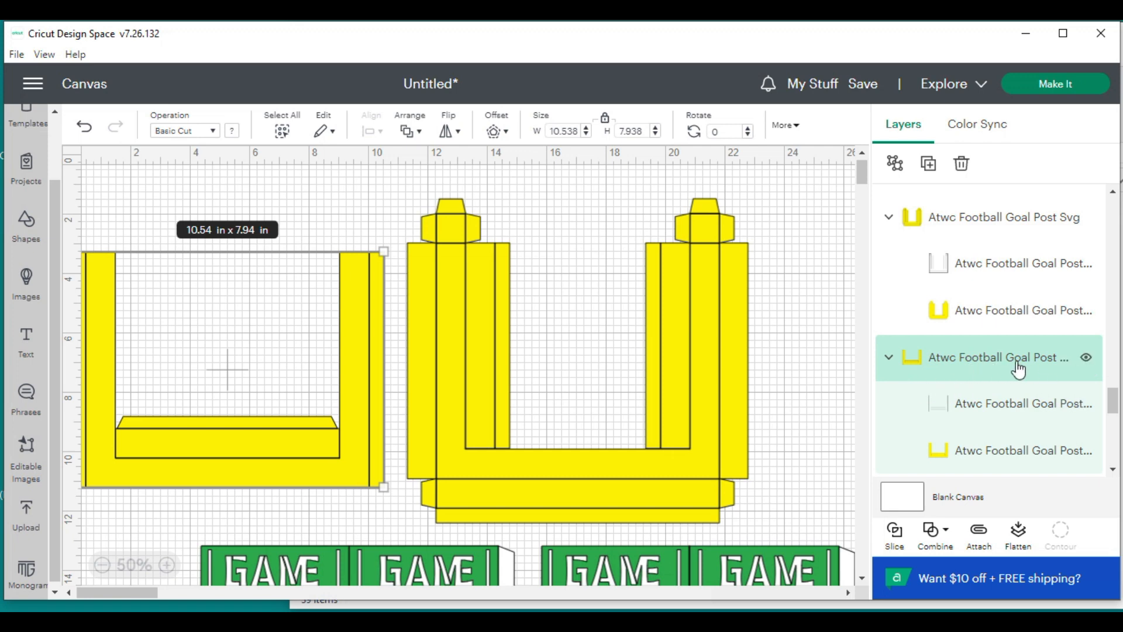
click(1086, 363)
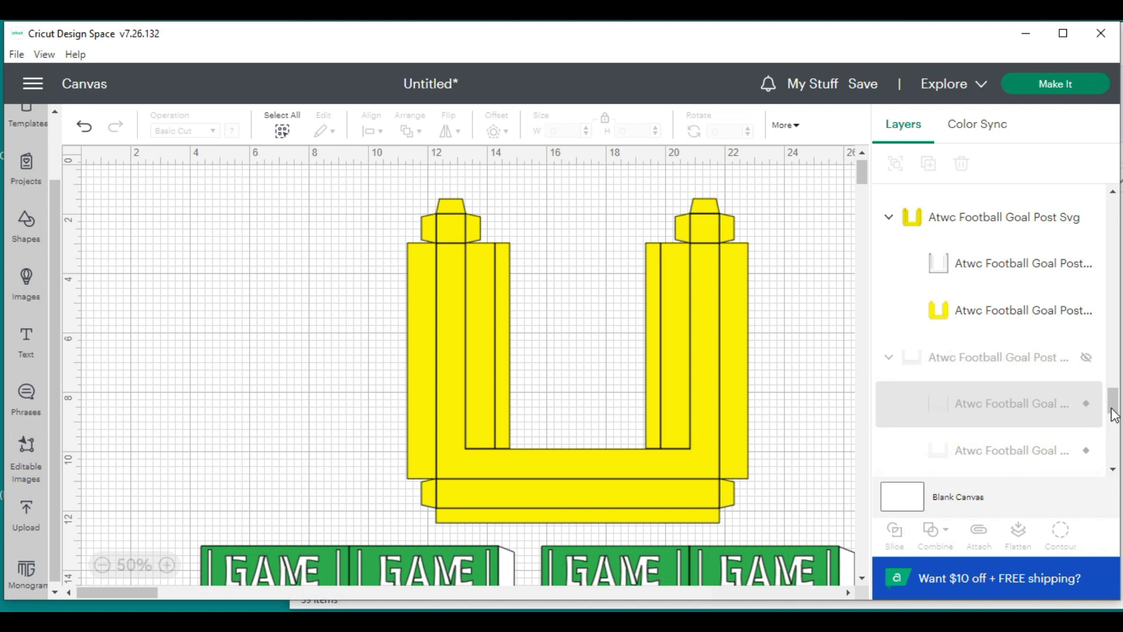
Hide both green GAME DAY groups so only the large yellow goal post remains
drag(1110, 401, 1111, 427)
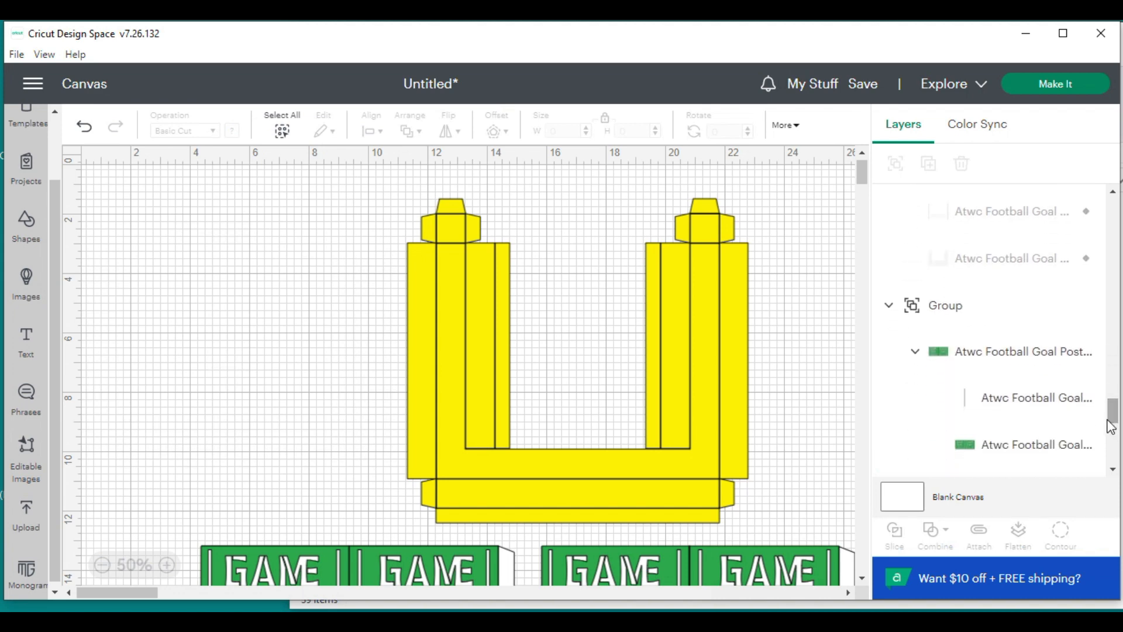
click(1086, 310)
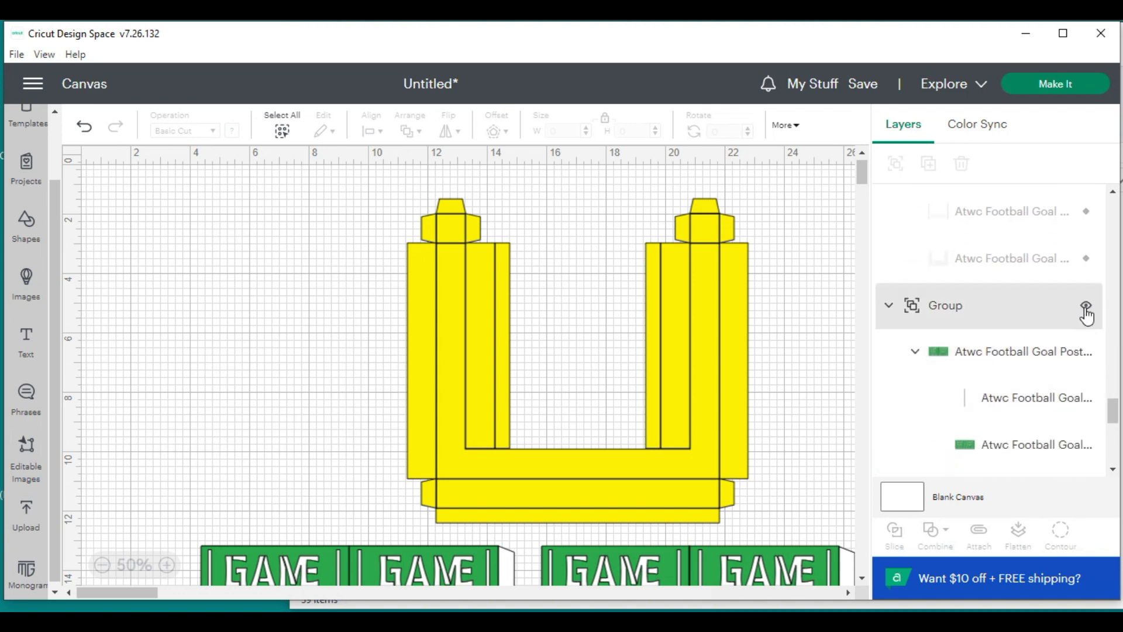
drag(1112, 426, 1113, 439)
click(1087, 361)
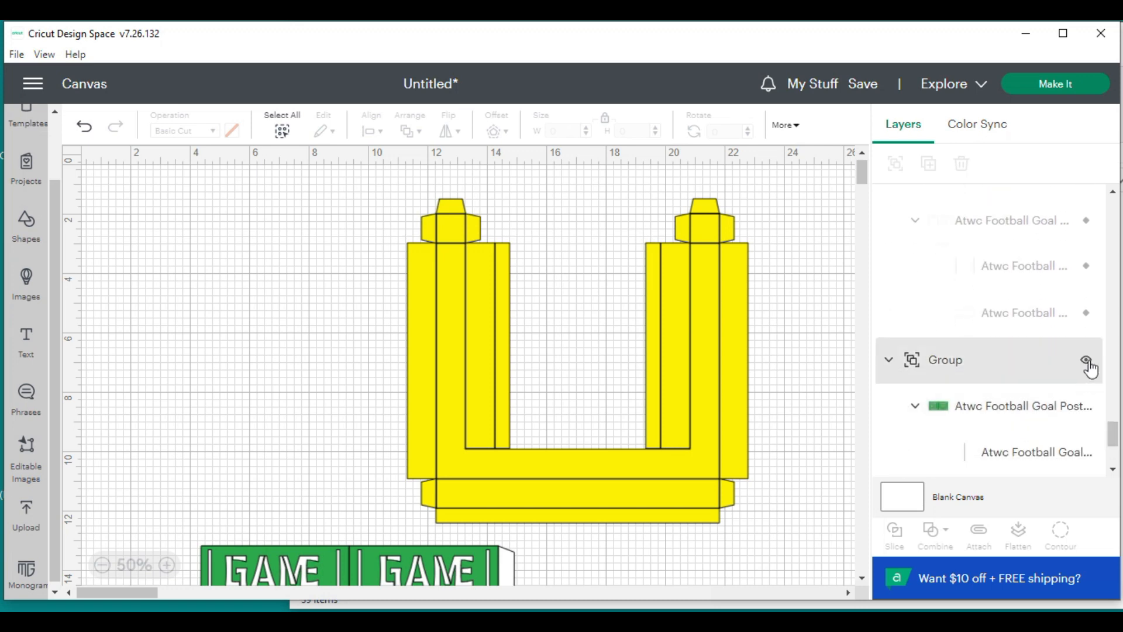
click(1087, 361)
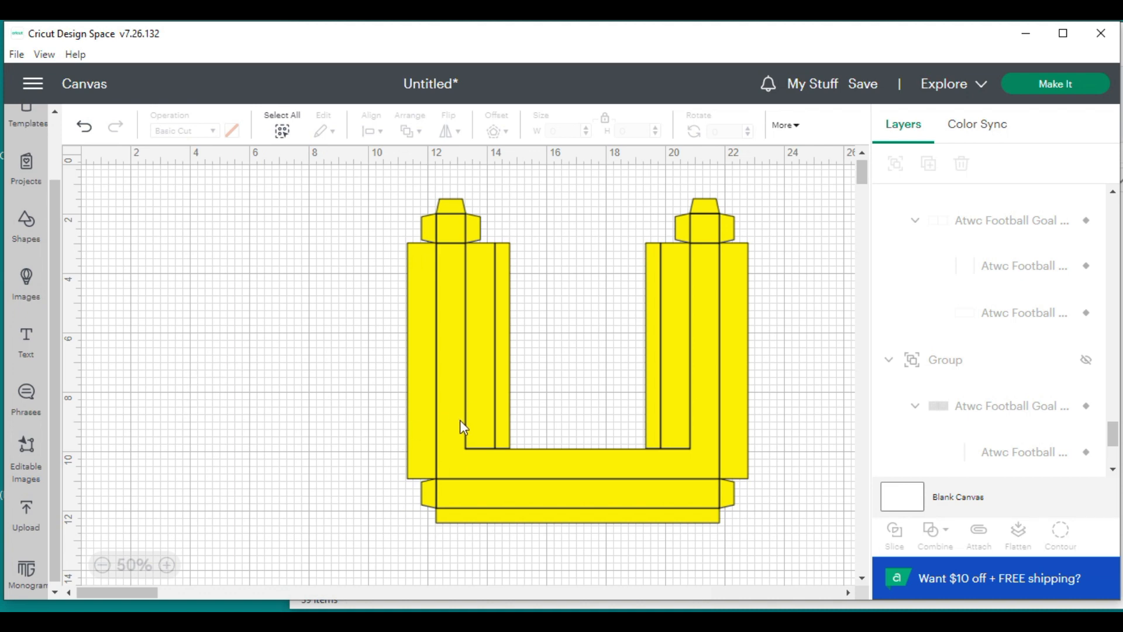
Change the operation of the large yellow goal post's fold-line layer to Score
click(467, 403)
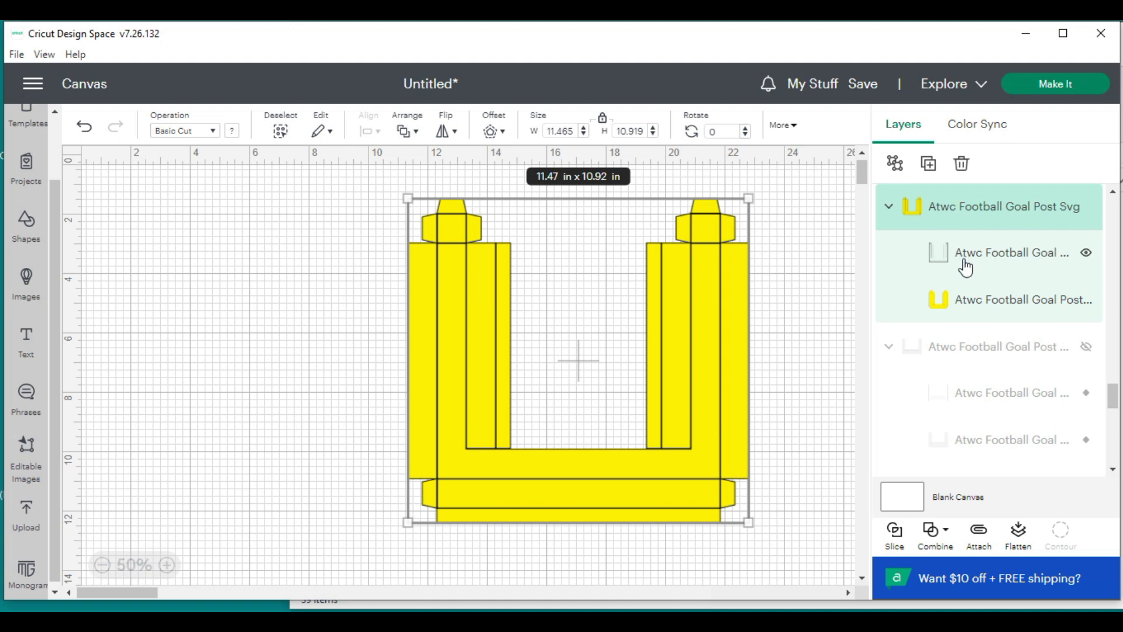
click(1001, 252)
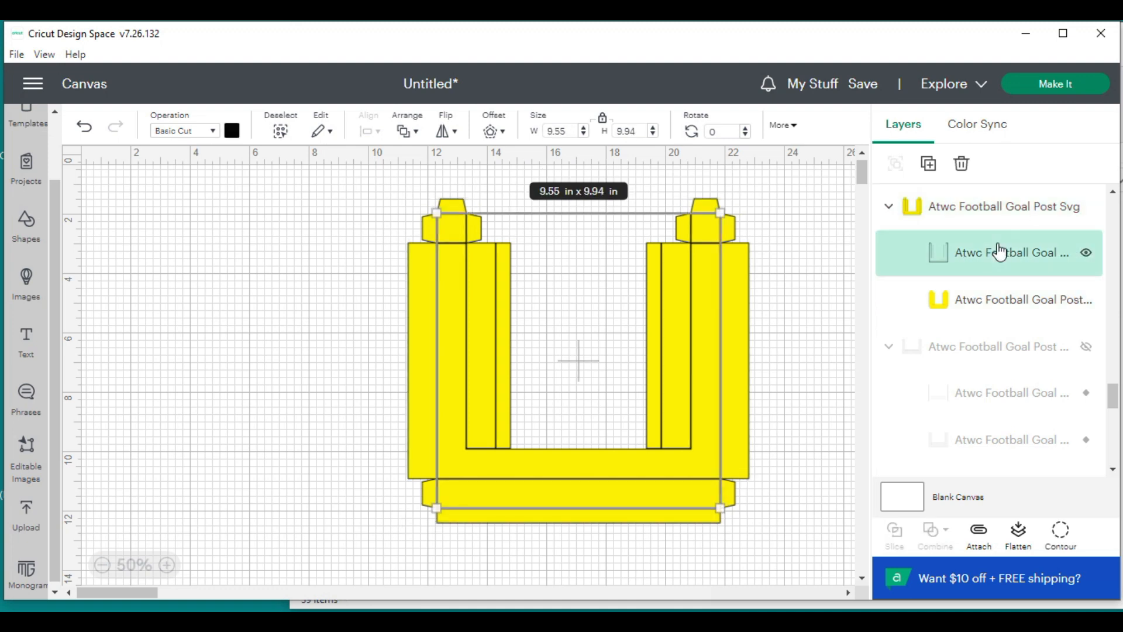
click(213, 132)
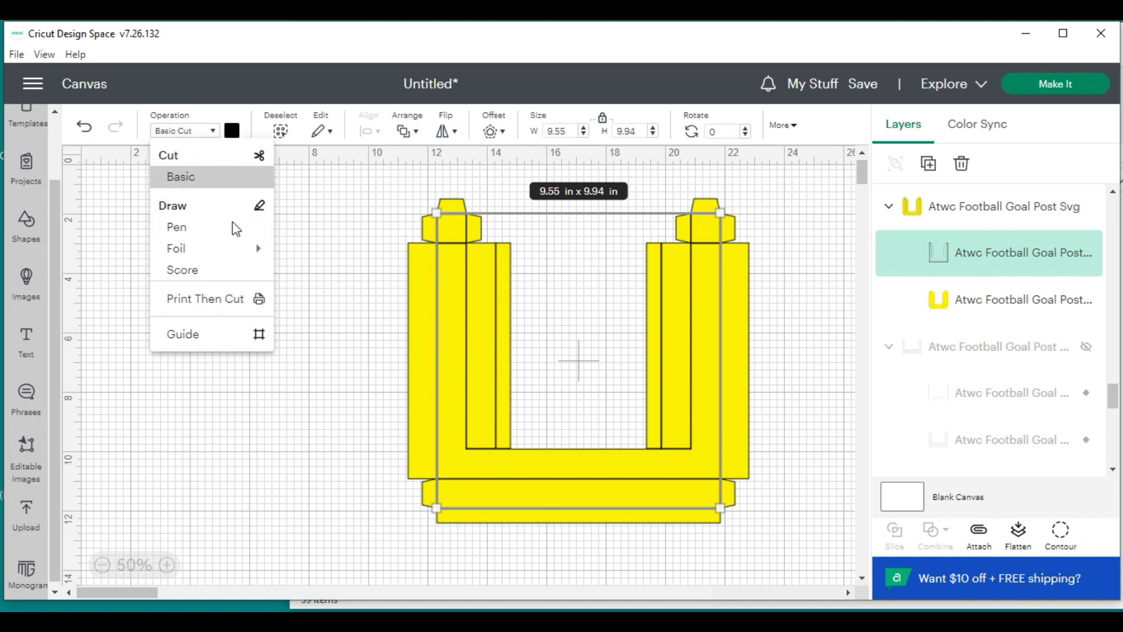
click(227, 277)
click(303, 335)
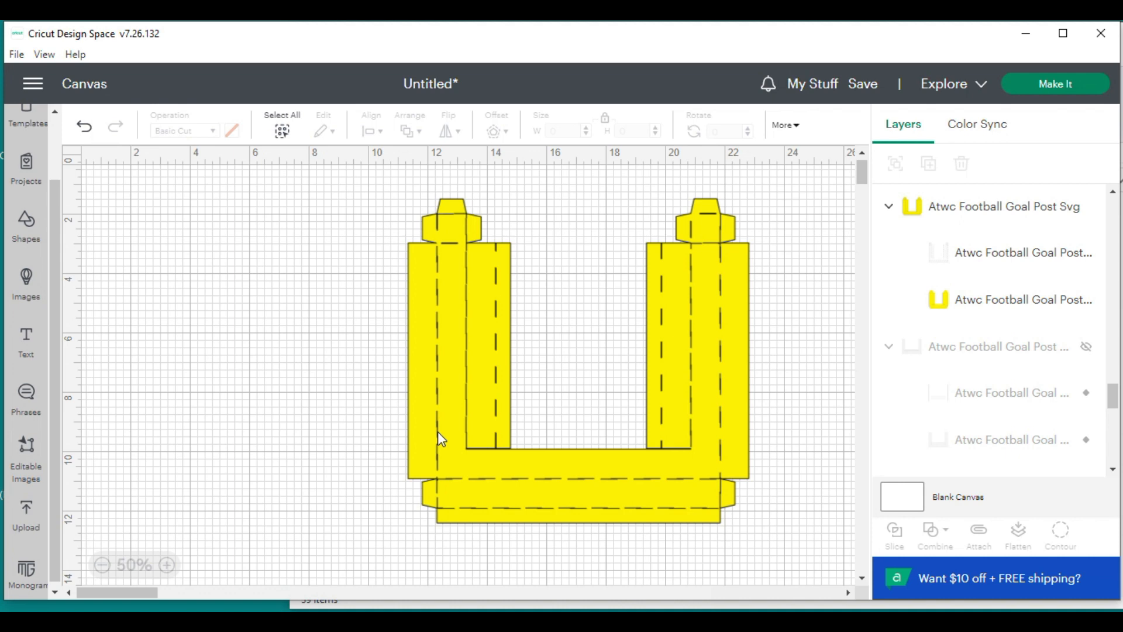
Select the whole yellow goal post and attach its score lines to the cut shape
drag(379, 178, 768, 548)
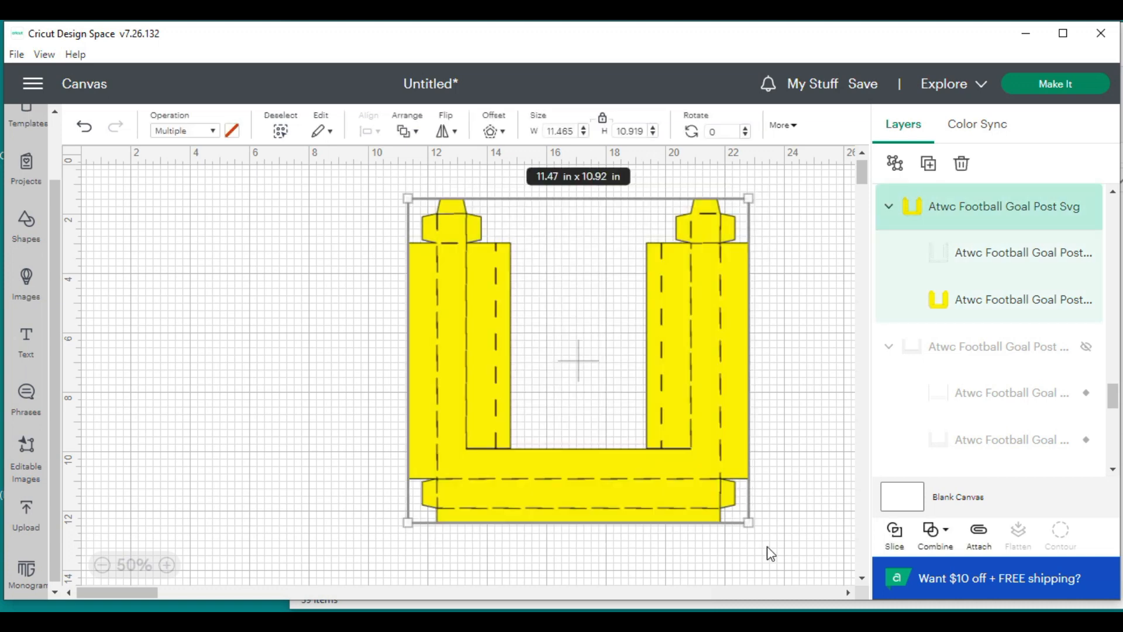
right_click(705, 218)
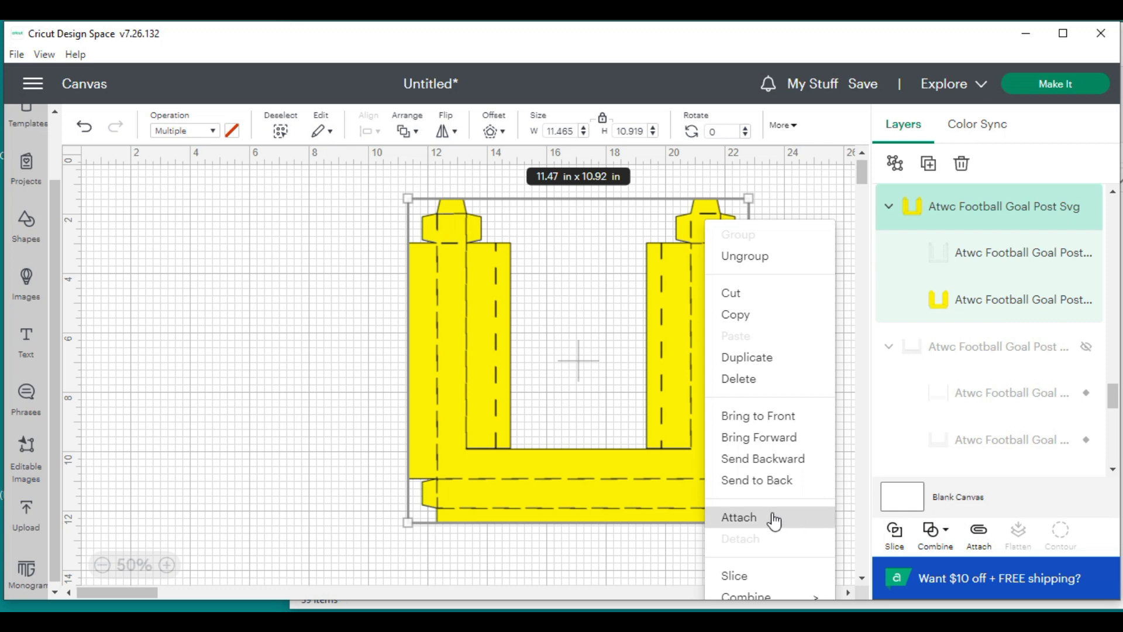
click(739, 517)
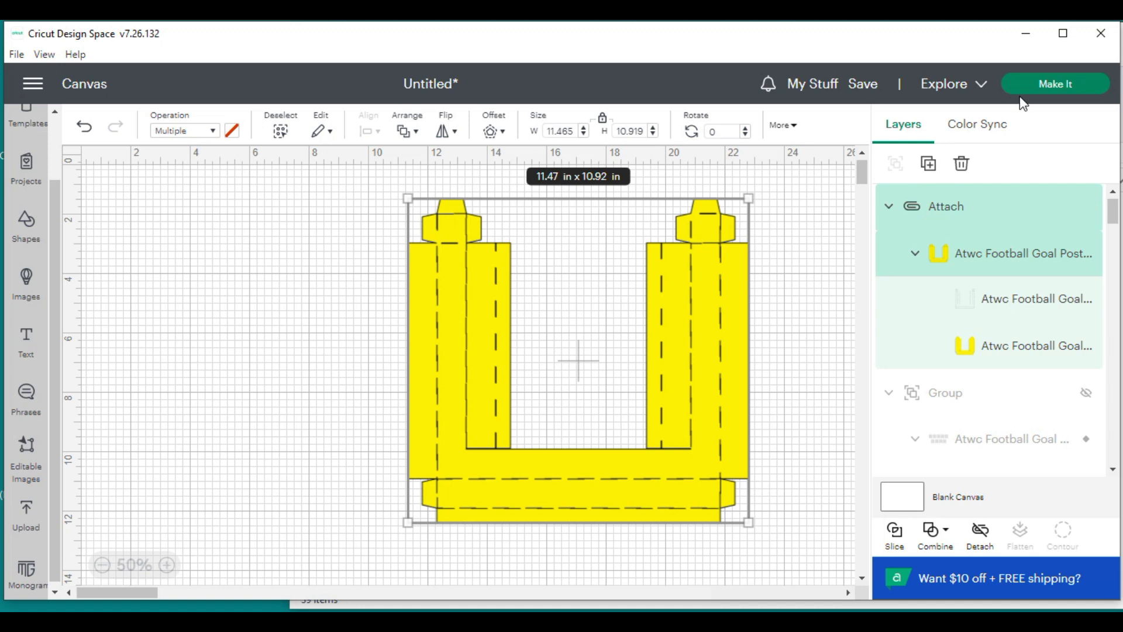
Prepare the goal post for making, check its layout on the mat, and continue
click(1053, 83)
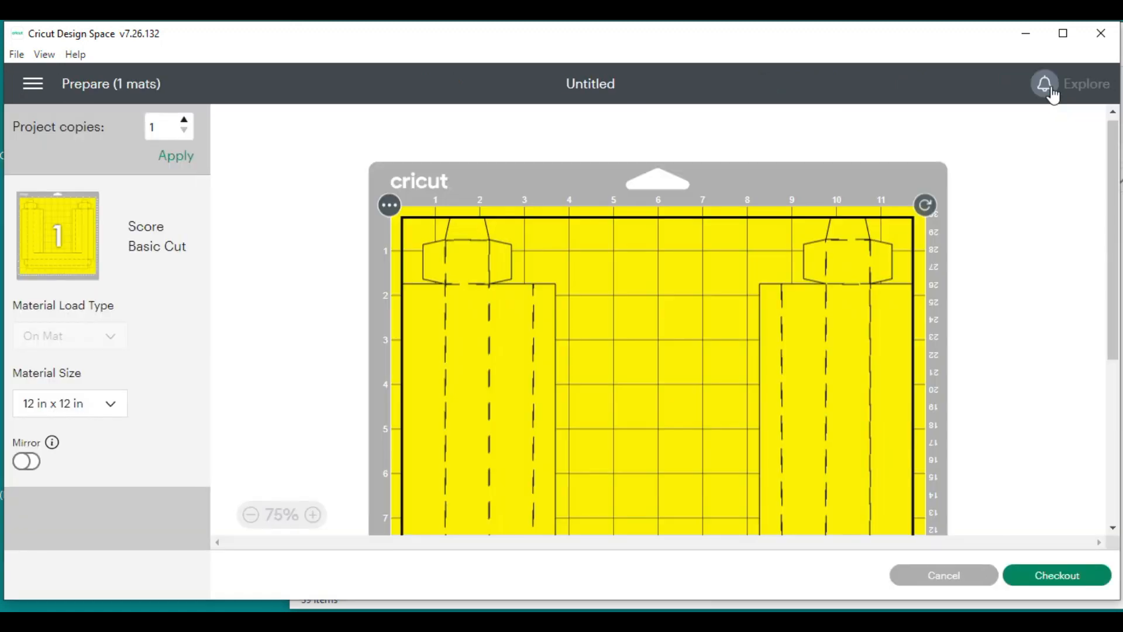
drag(1115, 218, 1115, 338)
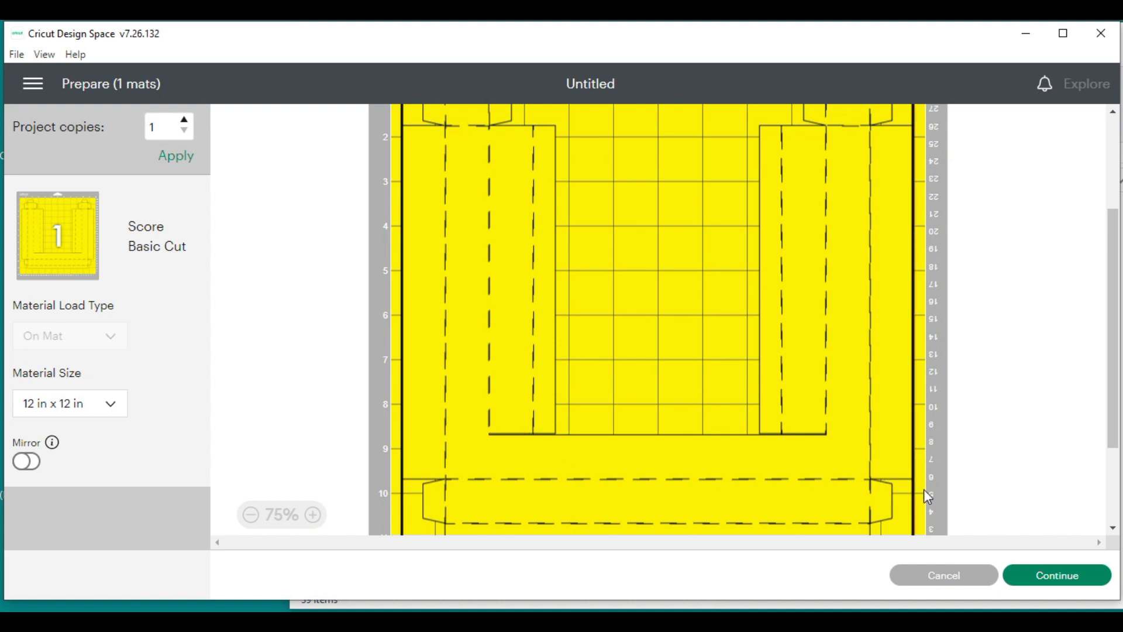
click(1074, 574)
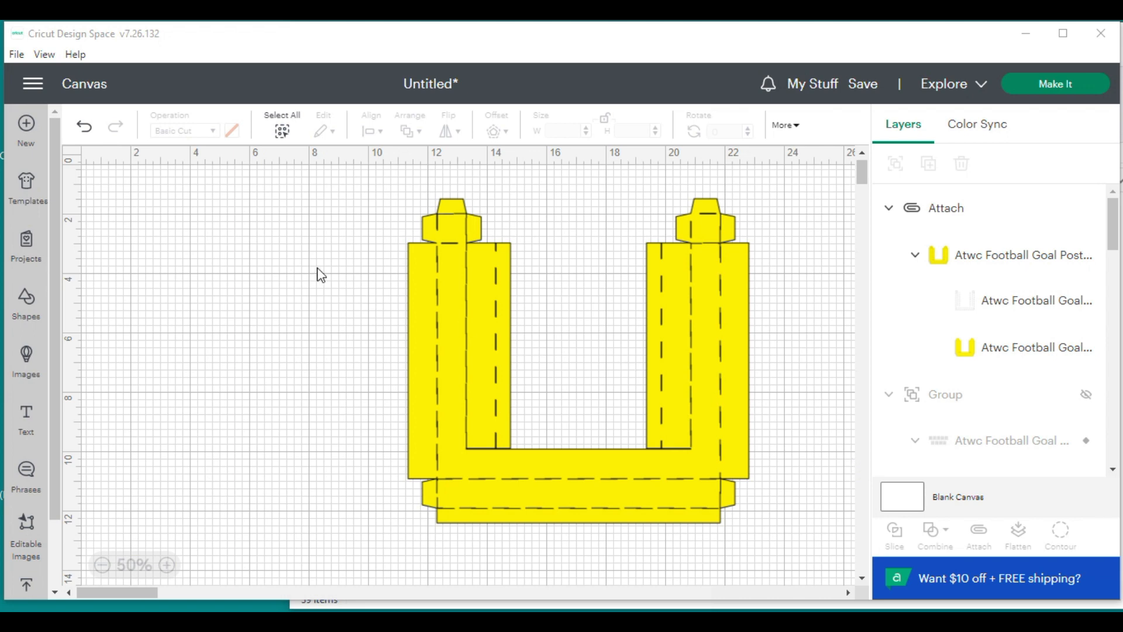
Undo the attachment of the goal post's score lines to its cut shape
click(85, 130)
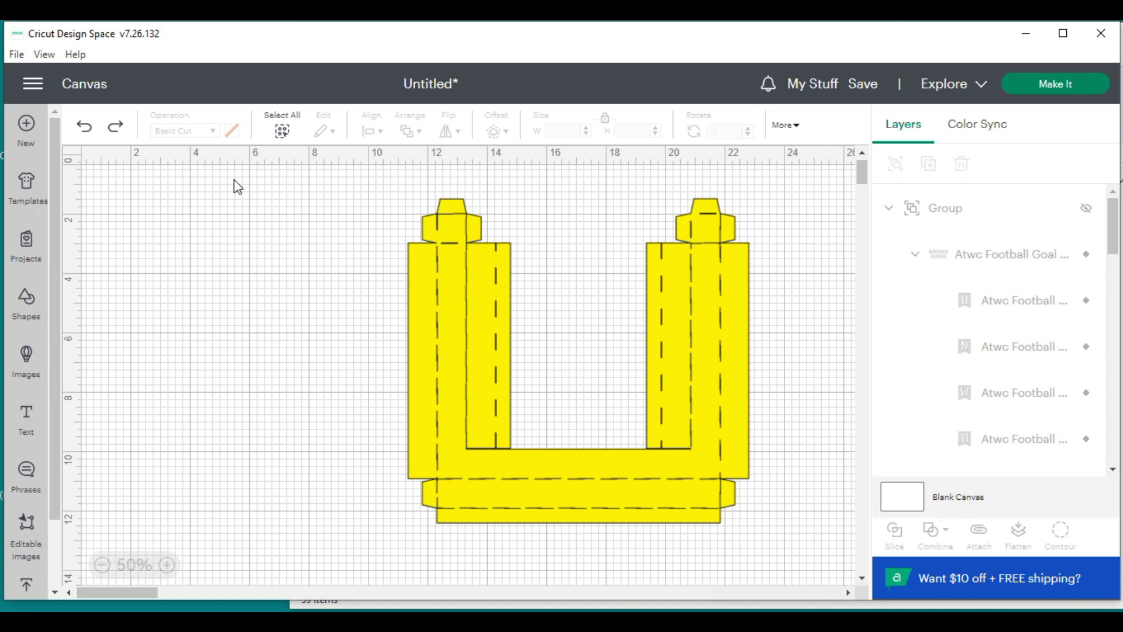
Delete the large yellow goal post and show the hidden second yellow goal post piece
drag(398, 191, 477, 271)
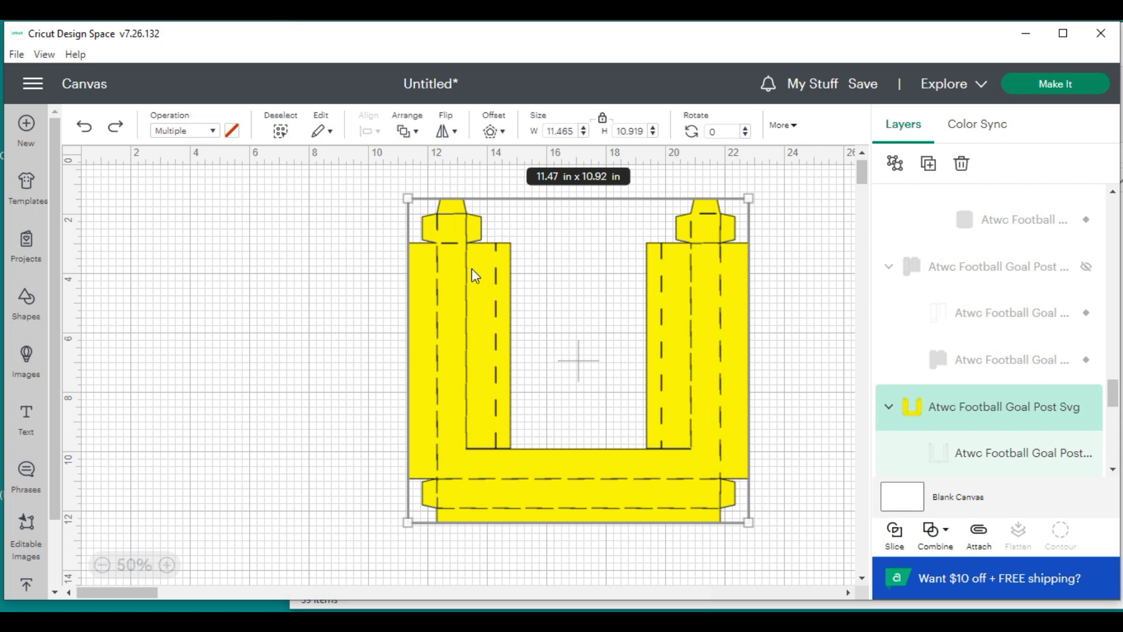
key(ctrl+h)
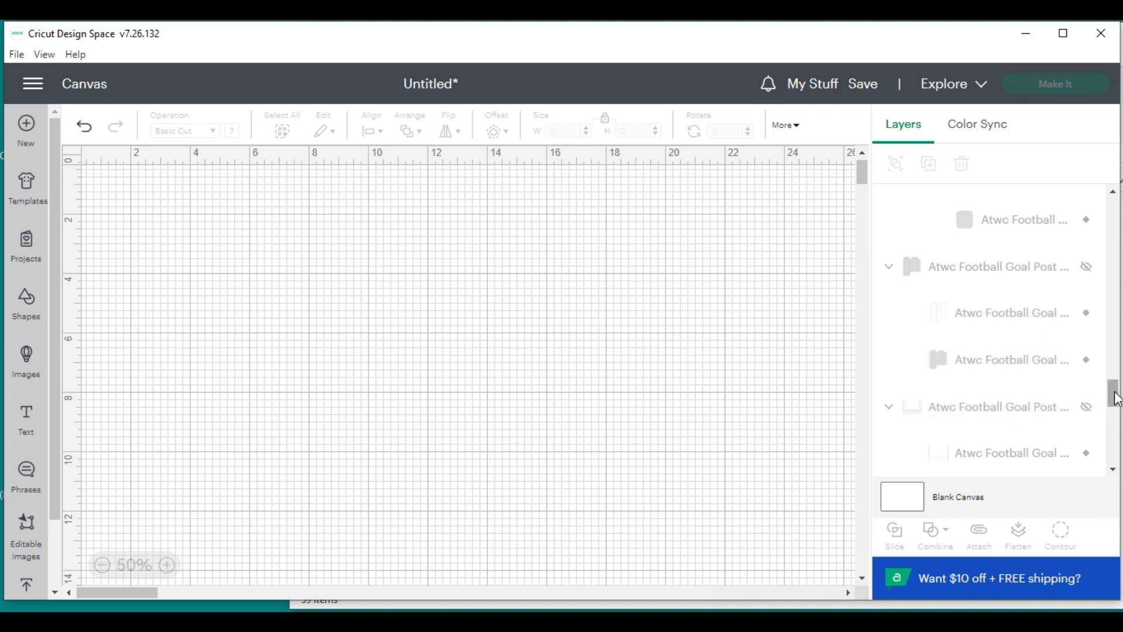
drag(1114, 396, 1115, 406)
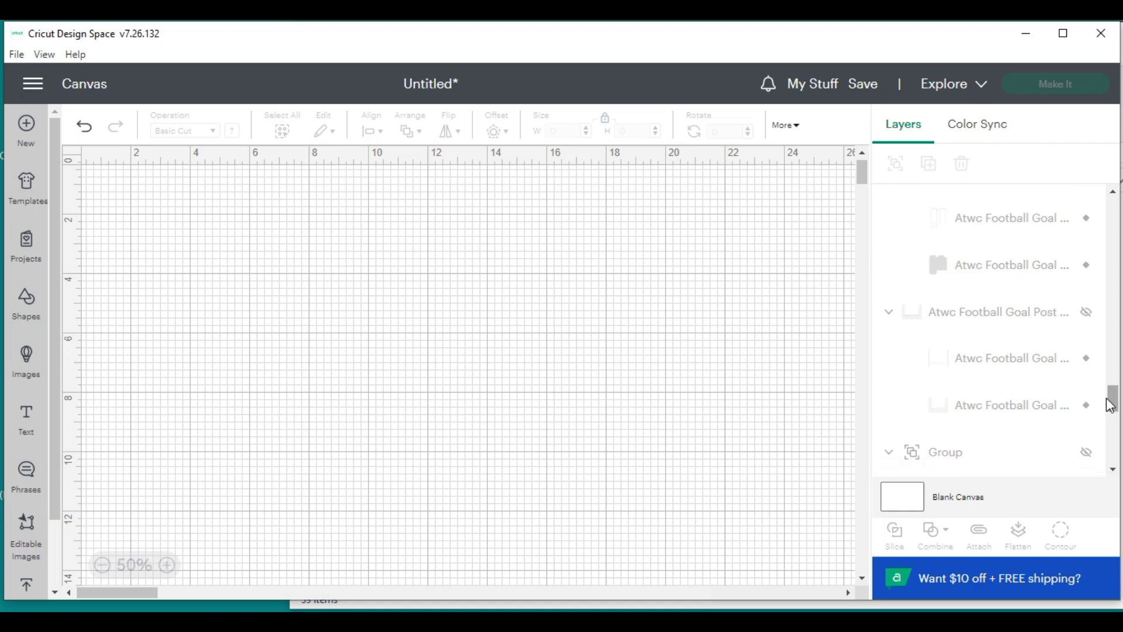
click(1086, 313)
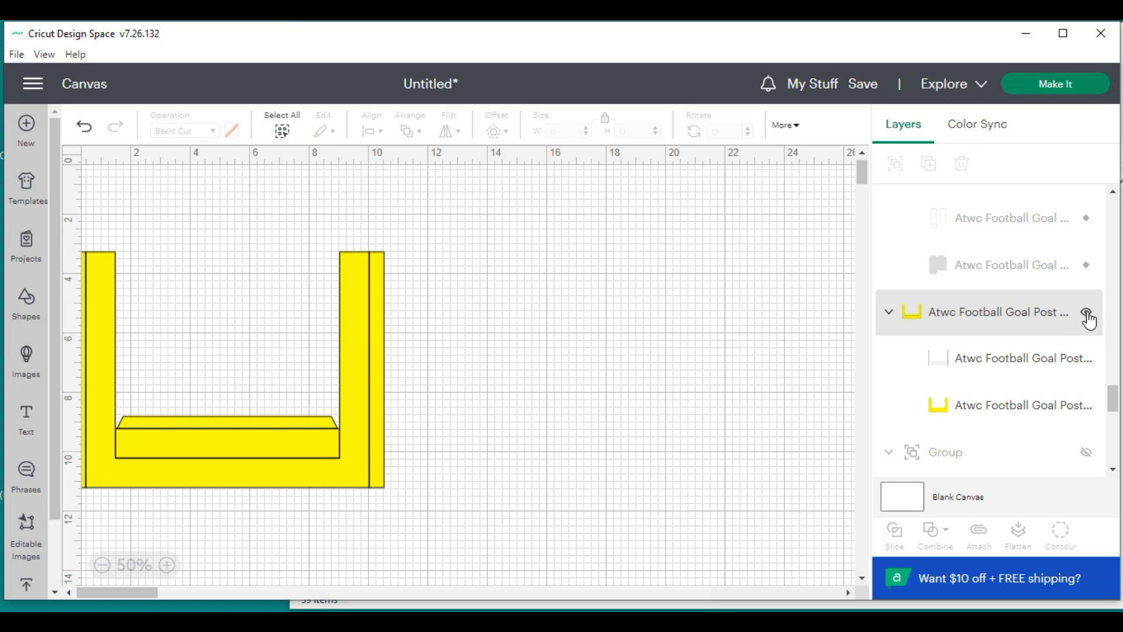
Change the operation of the second yellow goal post's fold-line layer to Score
click(992, 371)
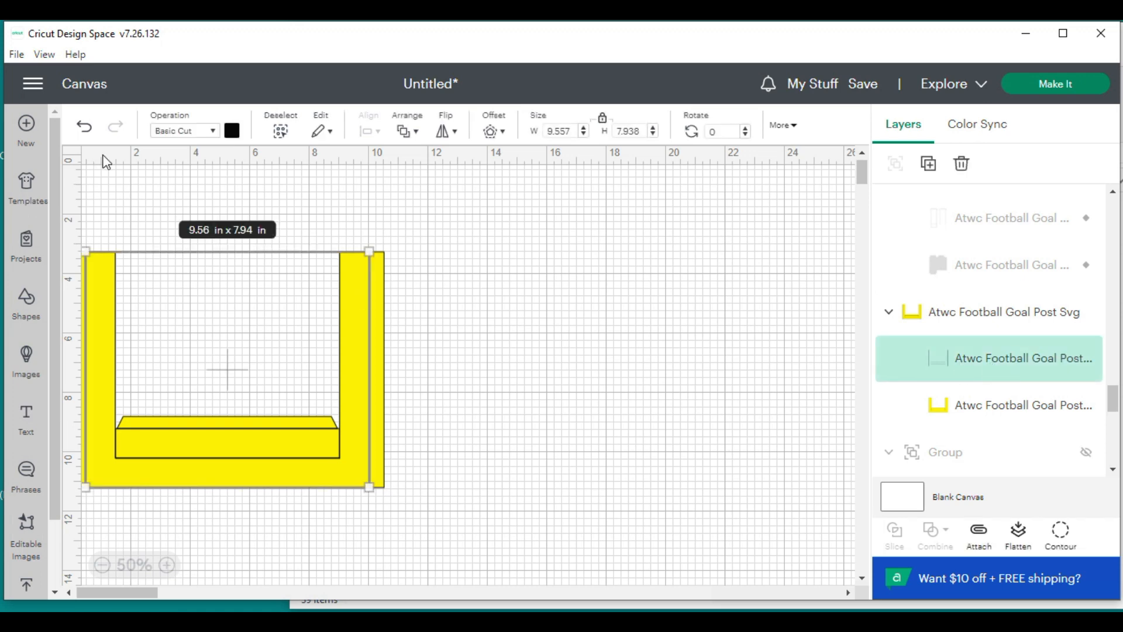
click(172, 131)
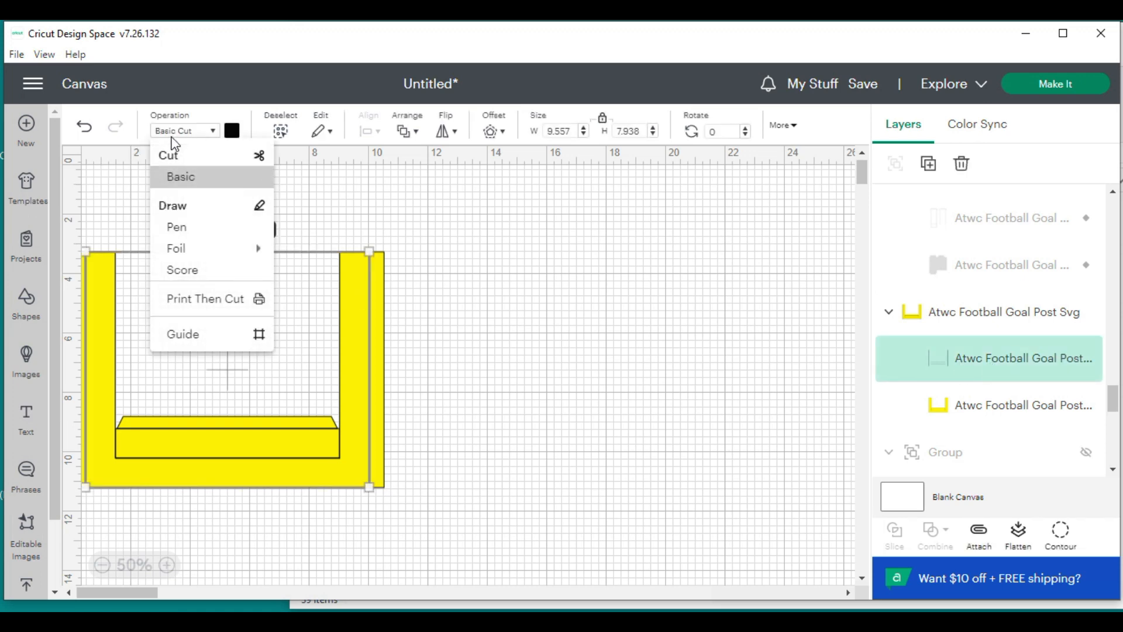
click(183, 270)
click(464, 354)
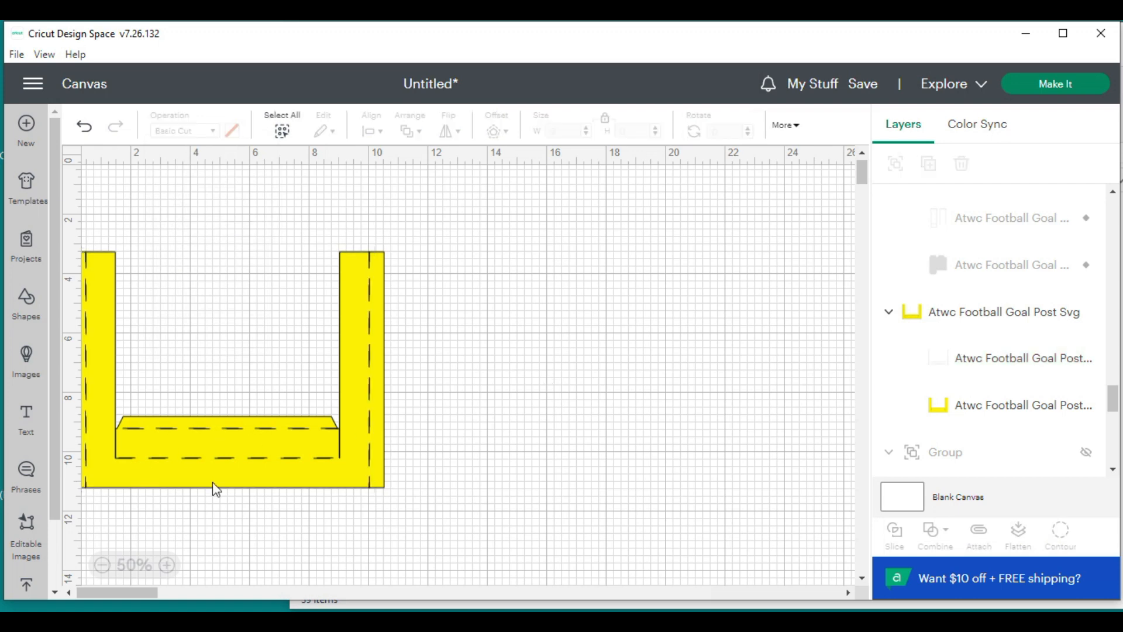
Select the whole second goal post and attach its score lines to the cut shape
drag(135, 592, 105, 592)
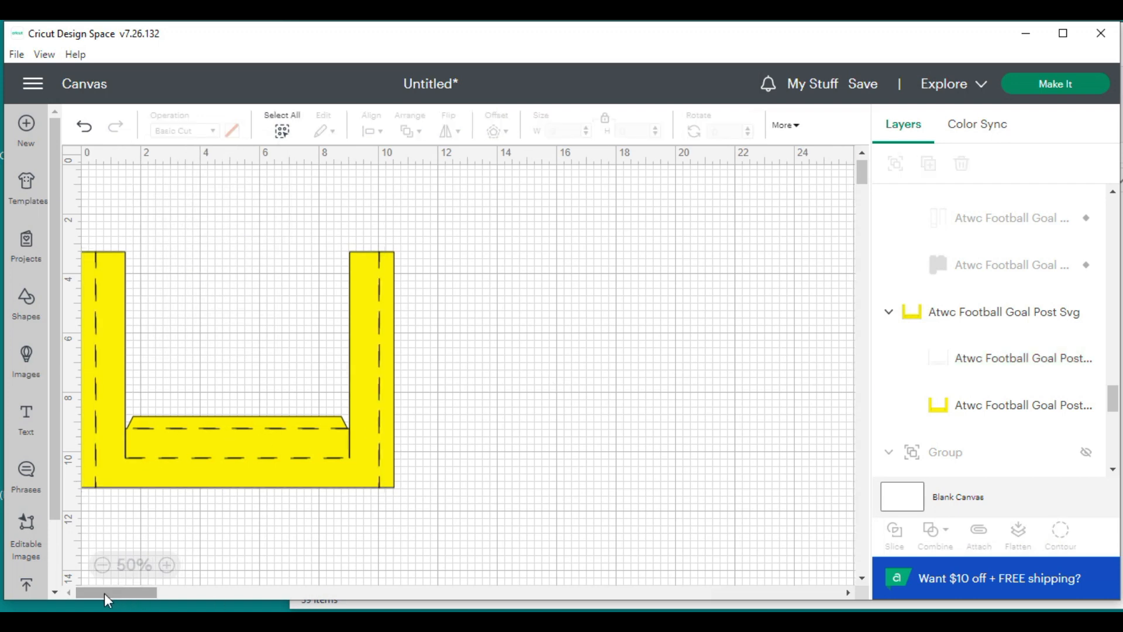
drag(437, 500, 83, 236)
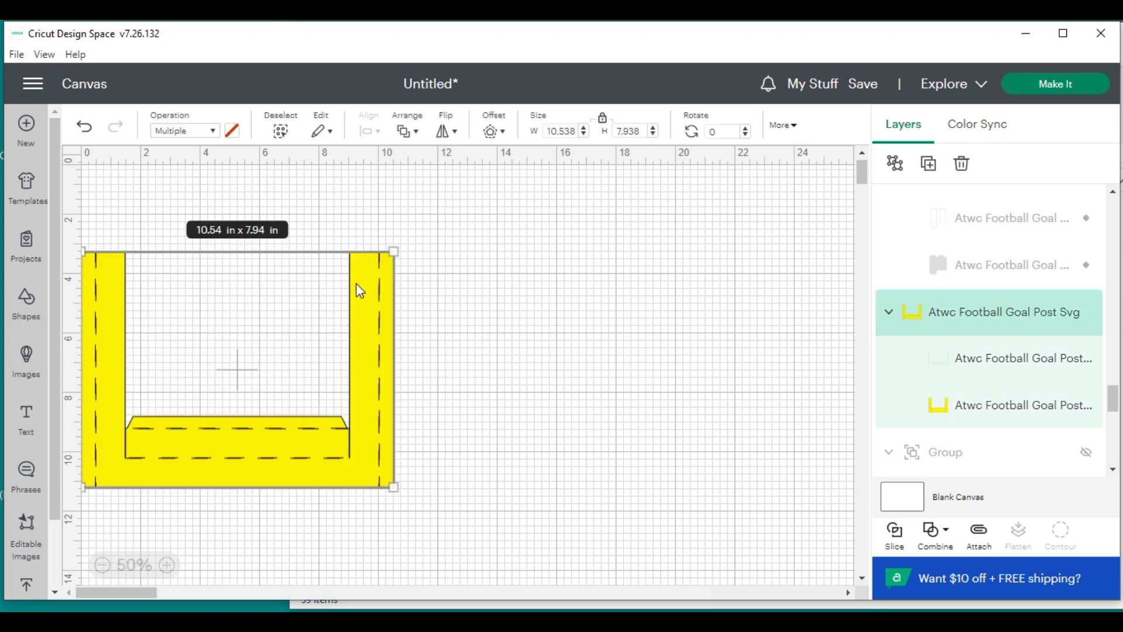
right_click(358, 258)
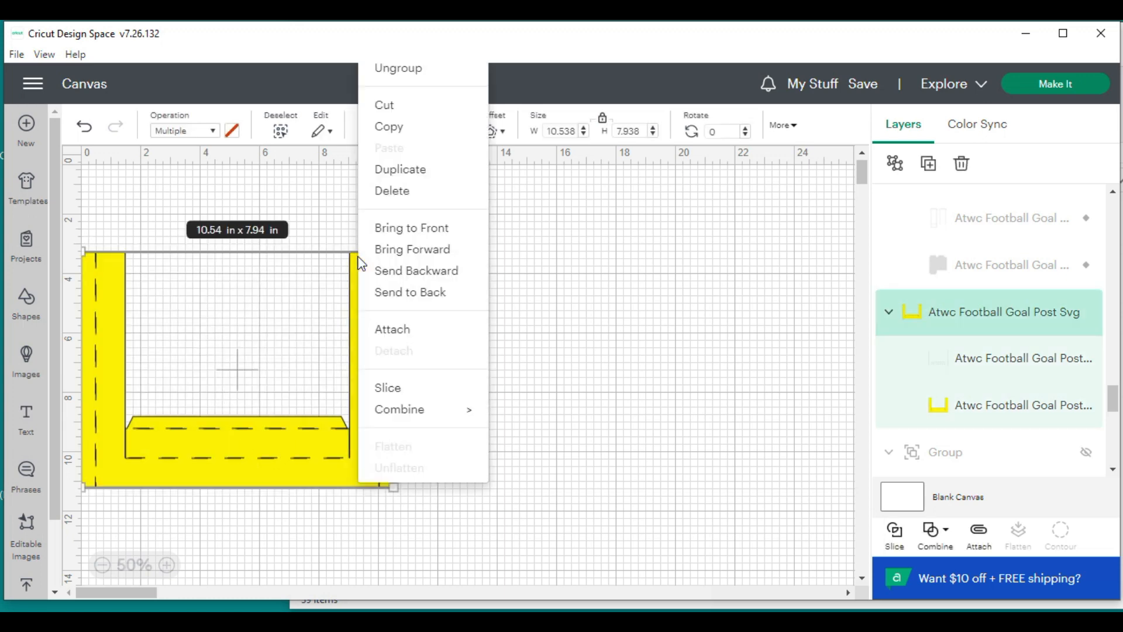
click(393, 331)
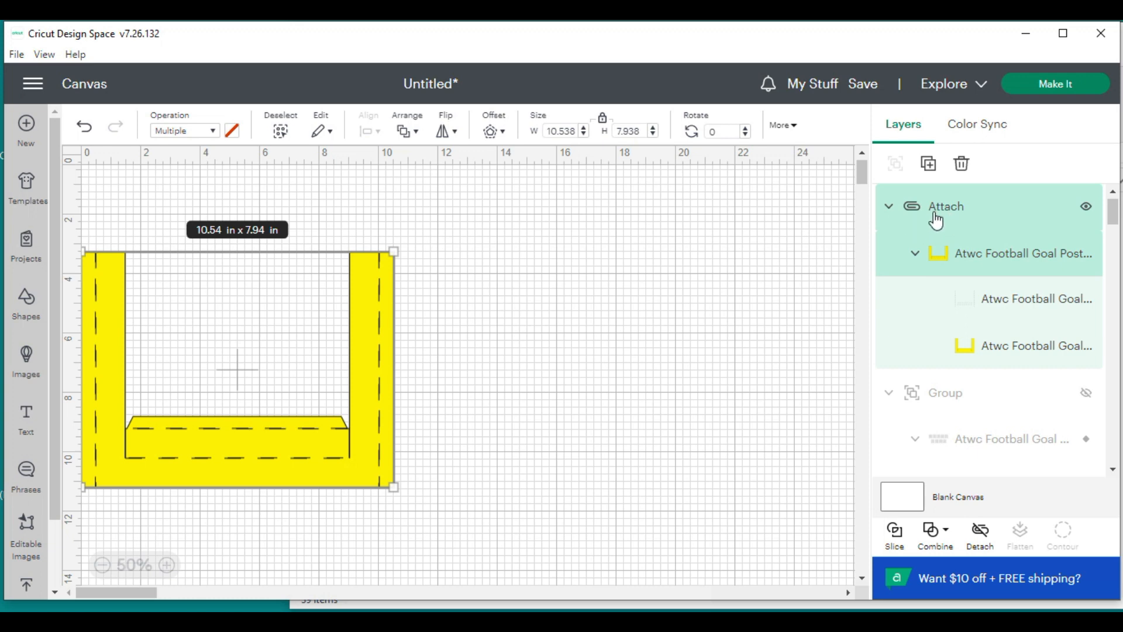
Prepare the second goal post for making, check its mat layout and continue to the machine setup, ending back on the canvas
click(1047, 87)
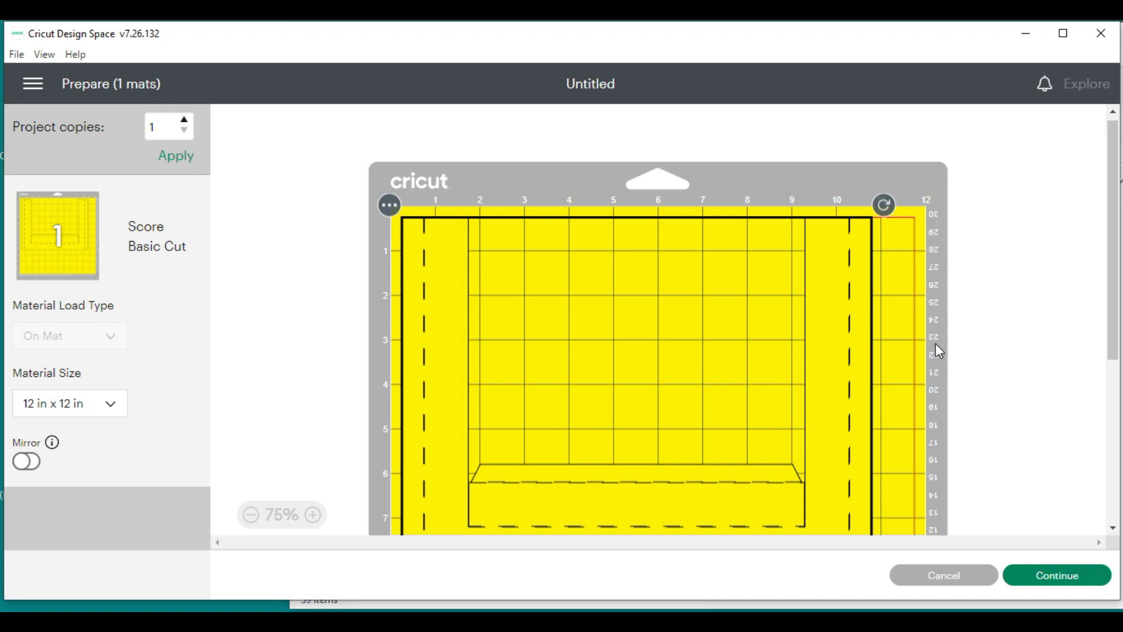
drag(1110, 225, 1108, 273)
click(539, 278)
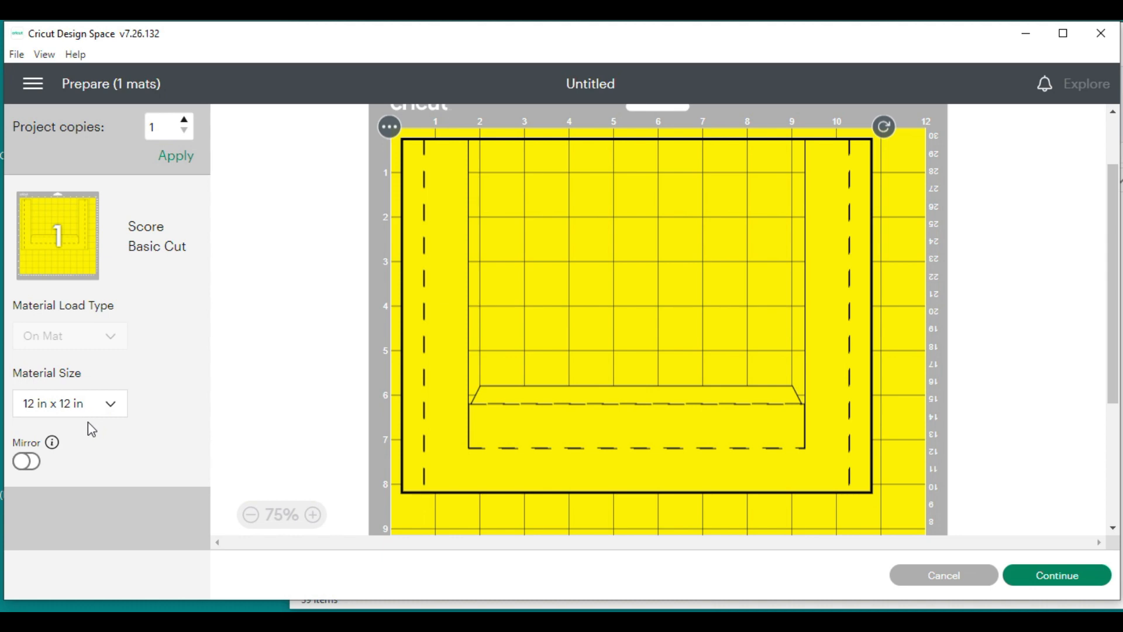
click(1053, 575)
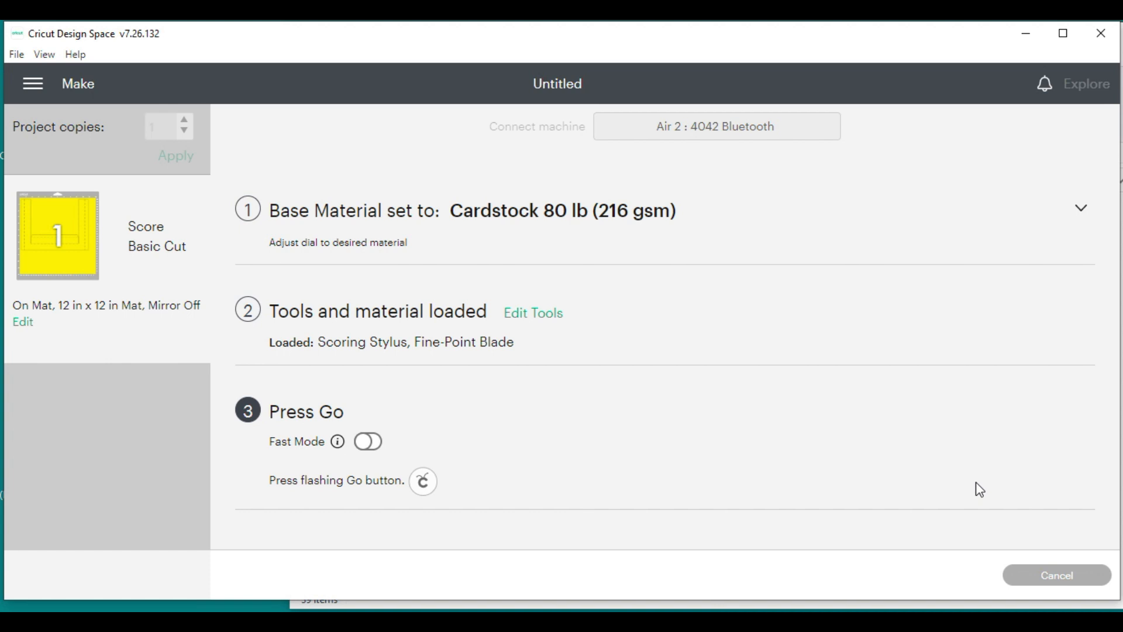
click(1047, 582)
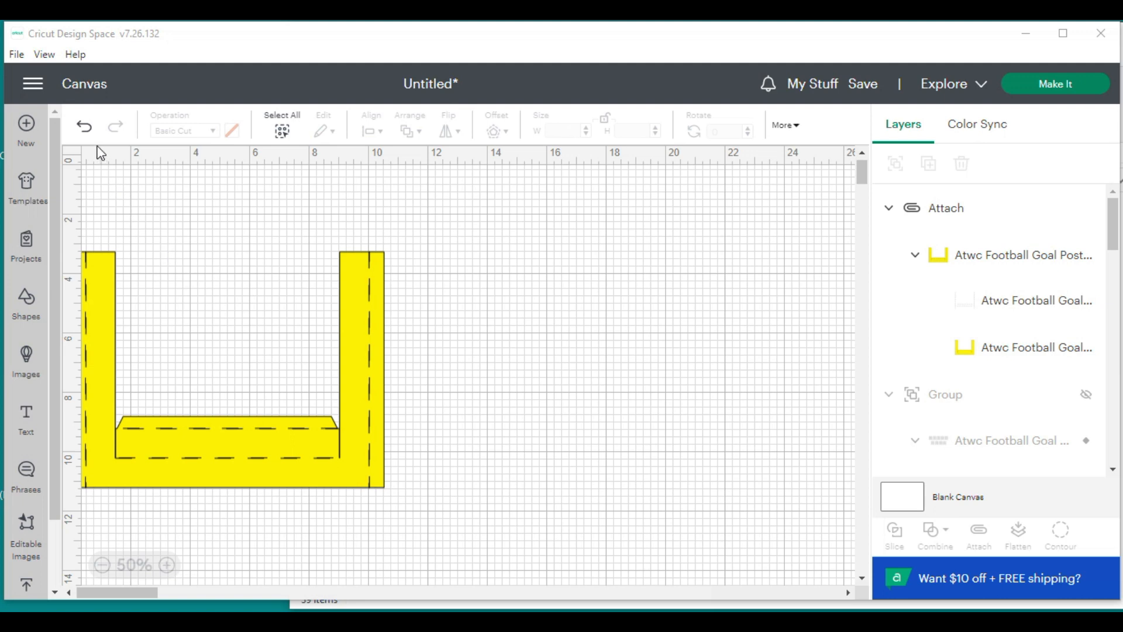
Undo the attachment of the second goal post's score lines and delete that goal post
click(88, 130)
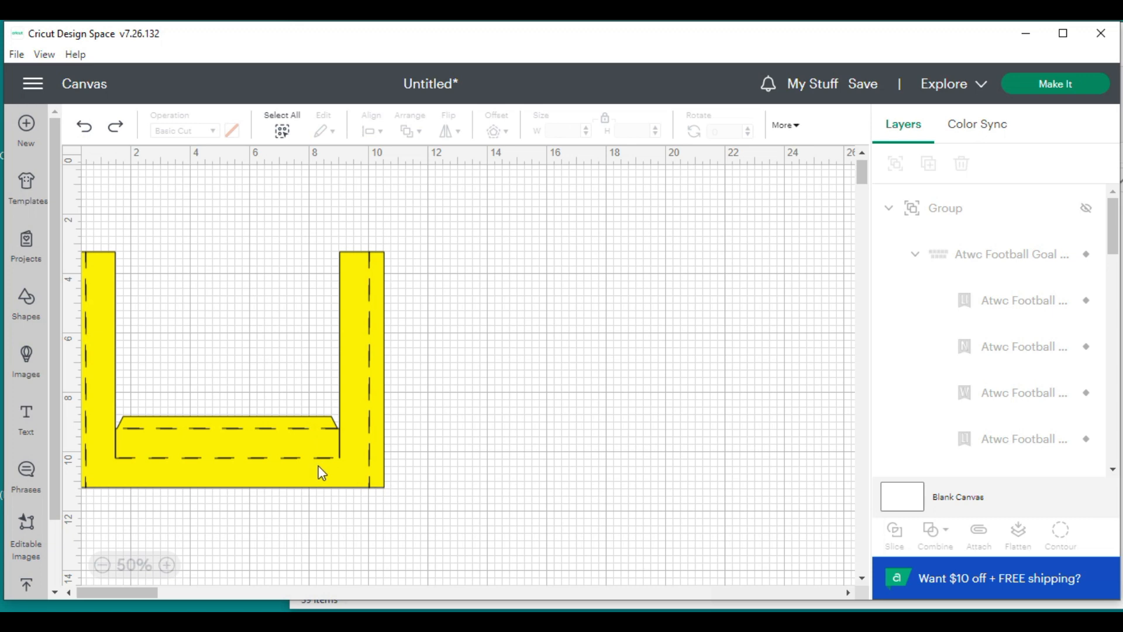
drag(423, 508, 199, 357)
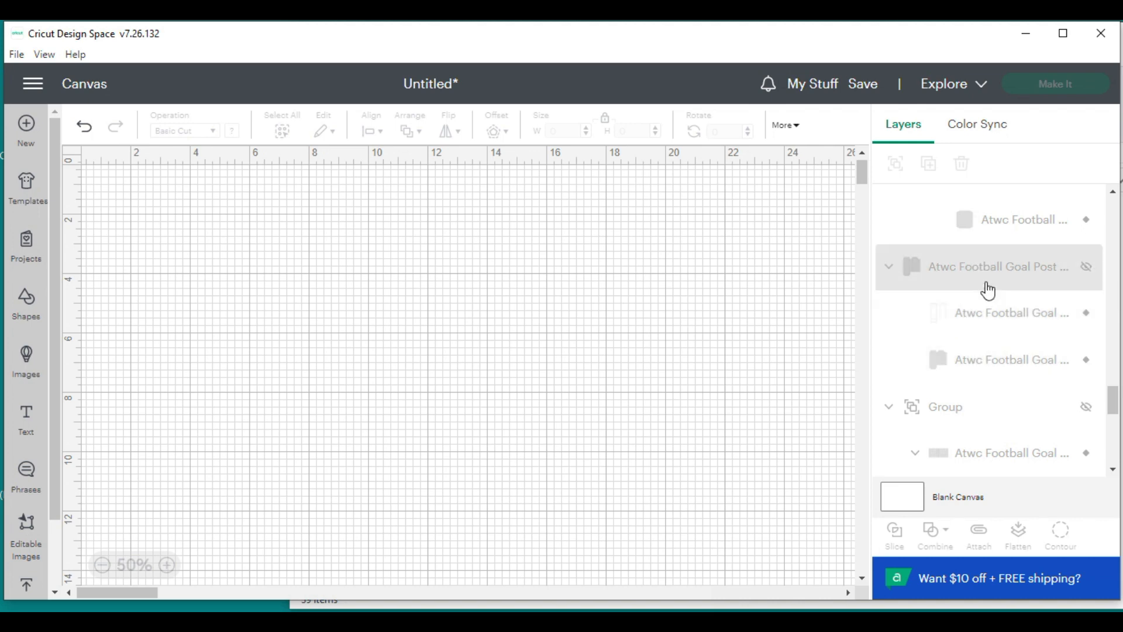
Show the hidden large green box piece and move it to the upper-left corner of the canvas grid
click(1086, 270)
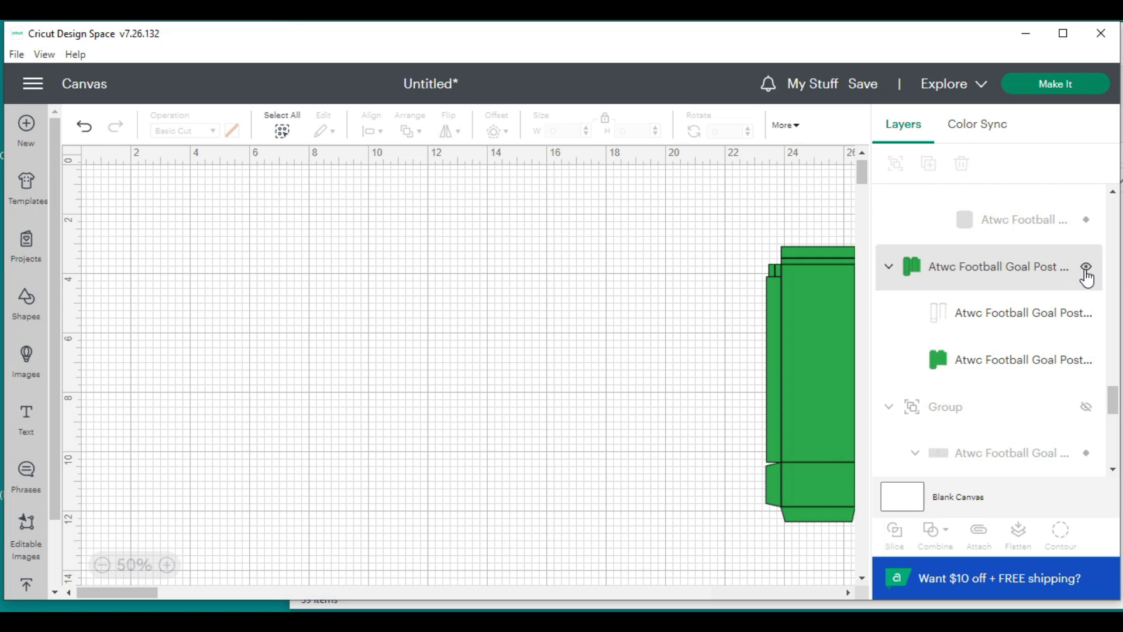
click(812, 366)
drag(820, 391, 141, 319)
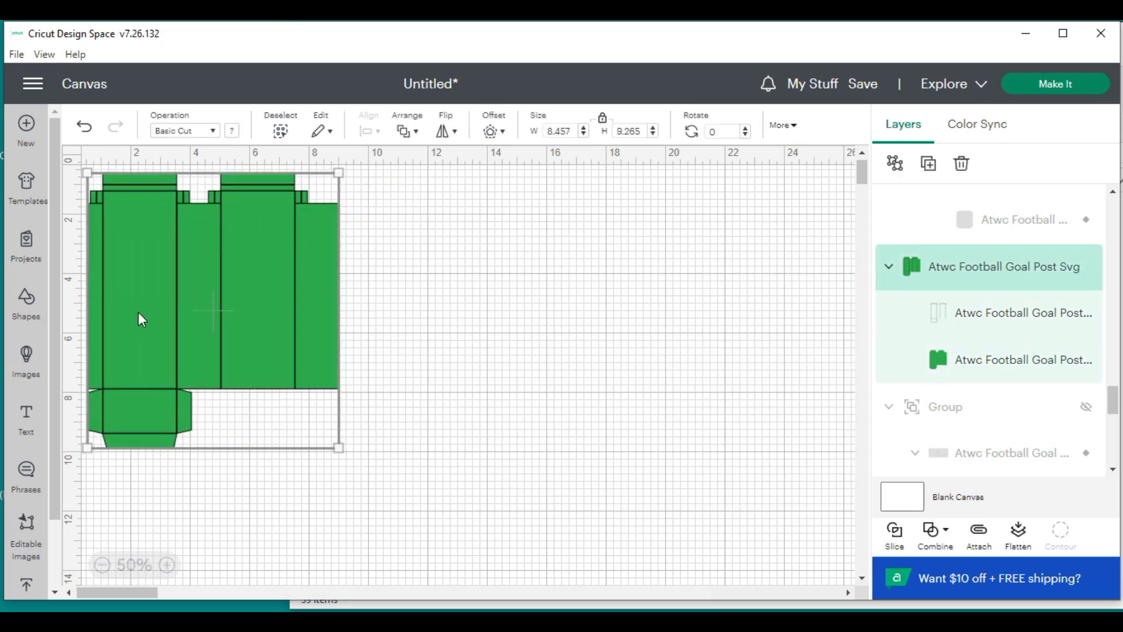
drag(118, 595, 98, 593)
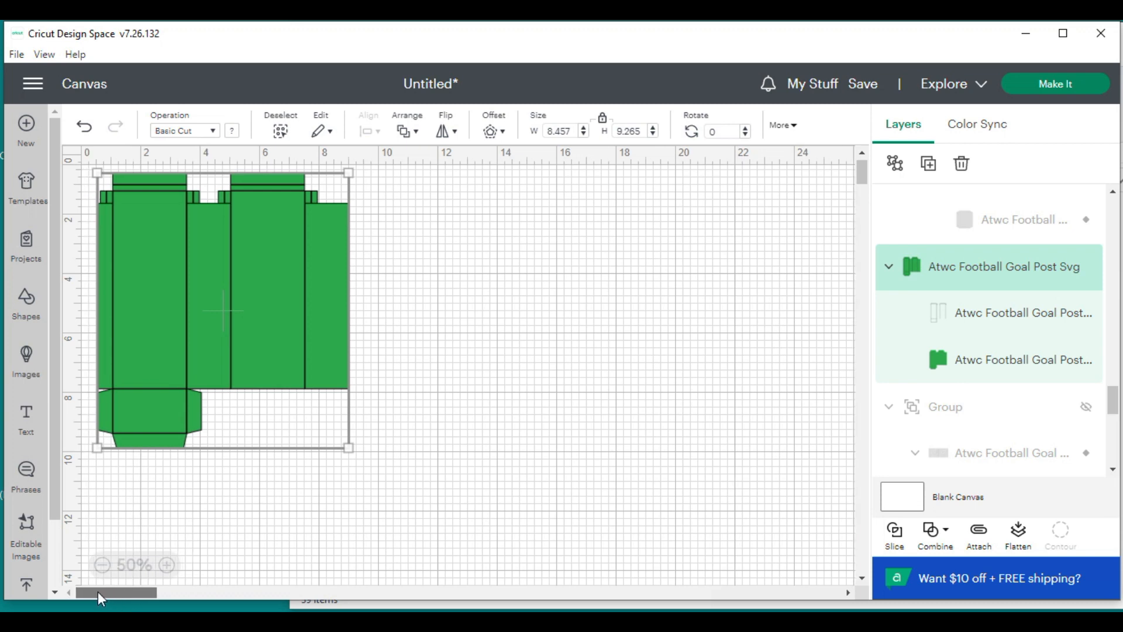
drag(175, 344, 164, 337)
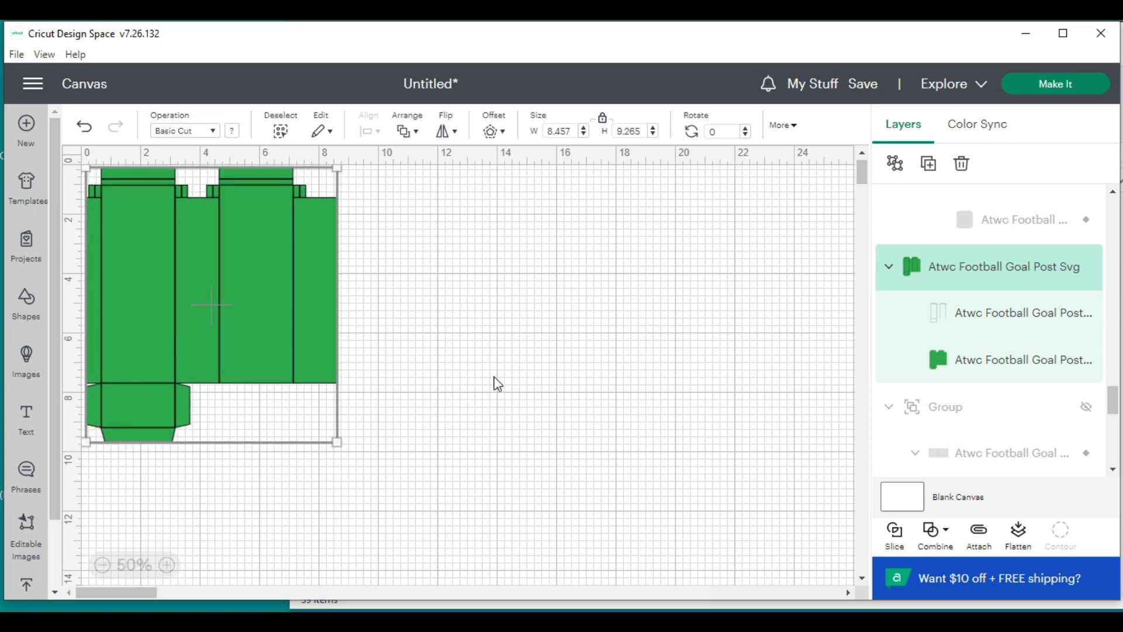
Show the hidden group of four small green panels and move it to the right of the large green box piece
drag(1113, 413, 1114, 395)
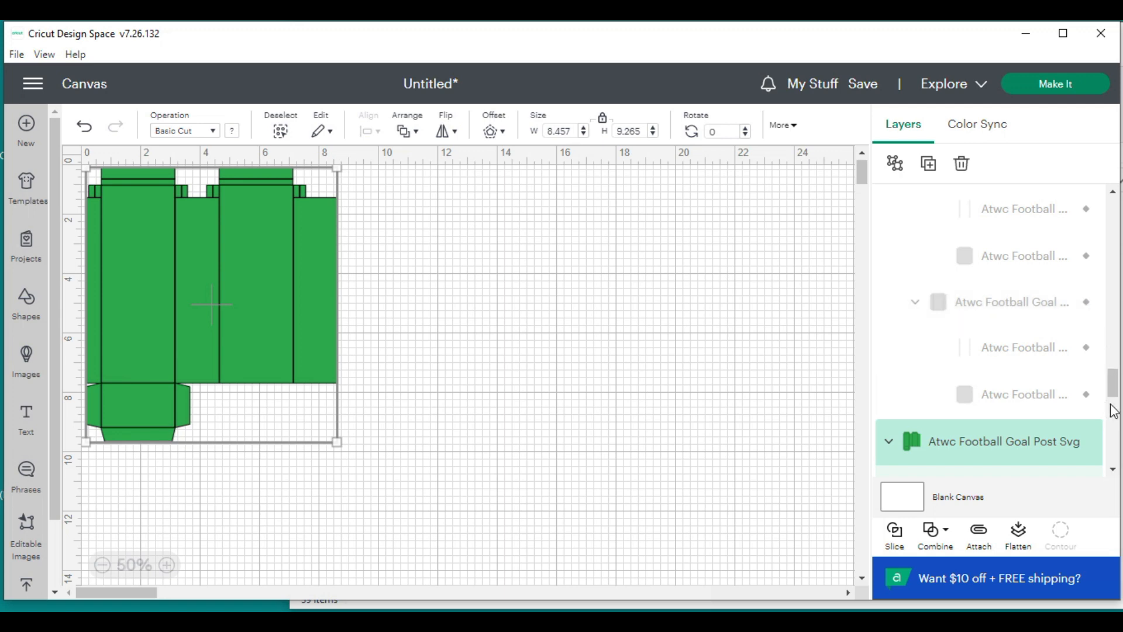
drag(1113, 388, 1113, 356)
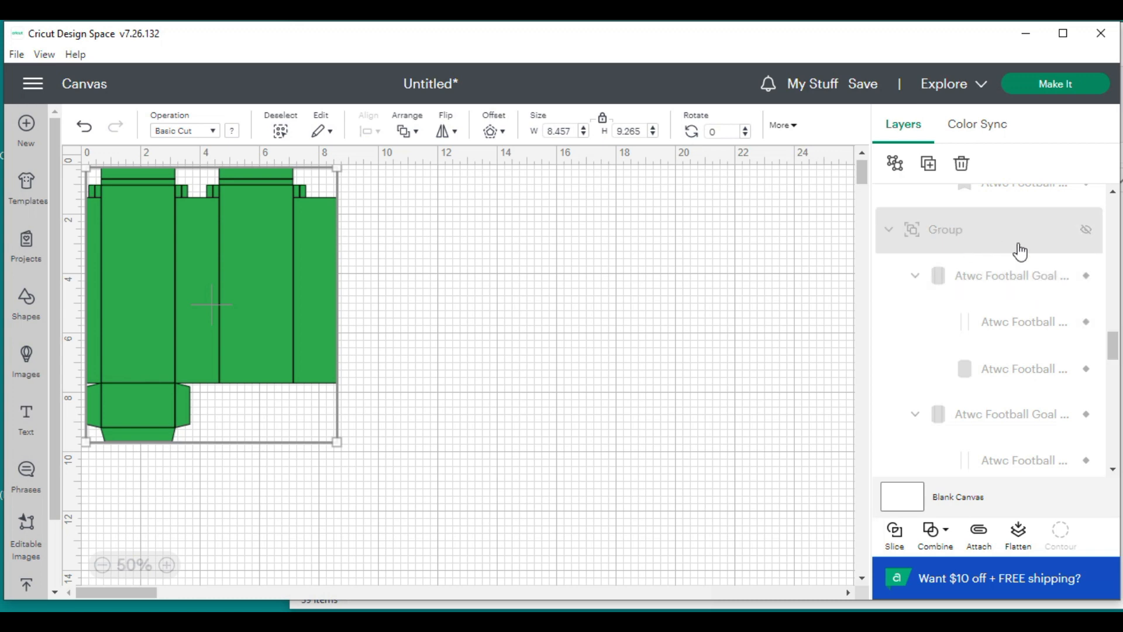
click(1085, 231)
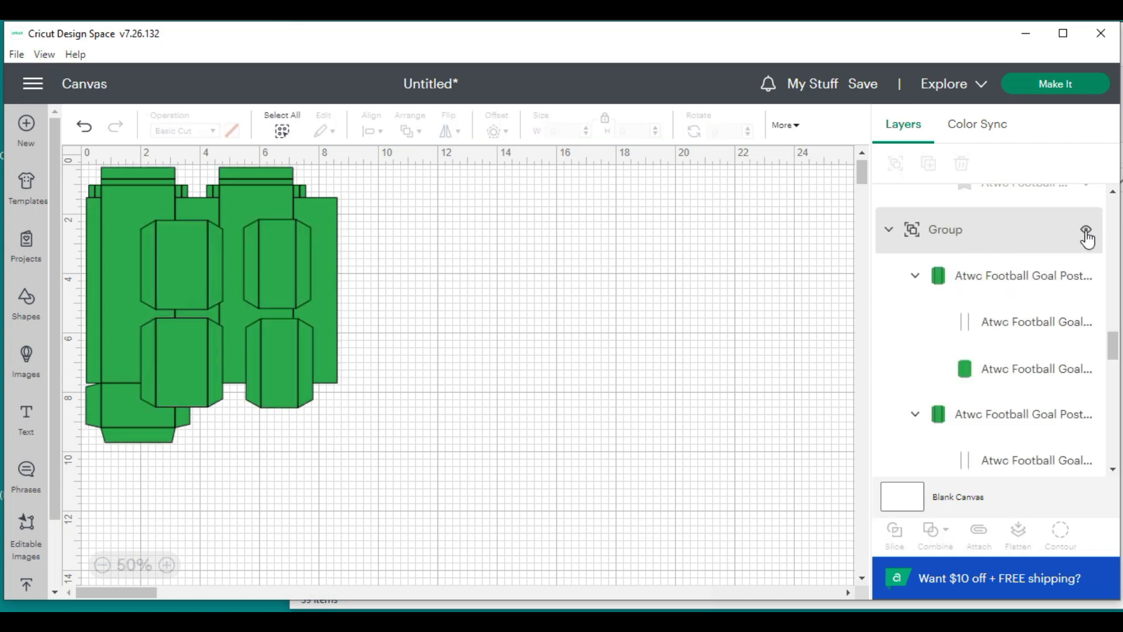
click(284, 284)
drag(285, 270, 507, 235)
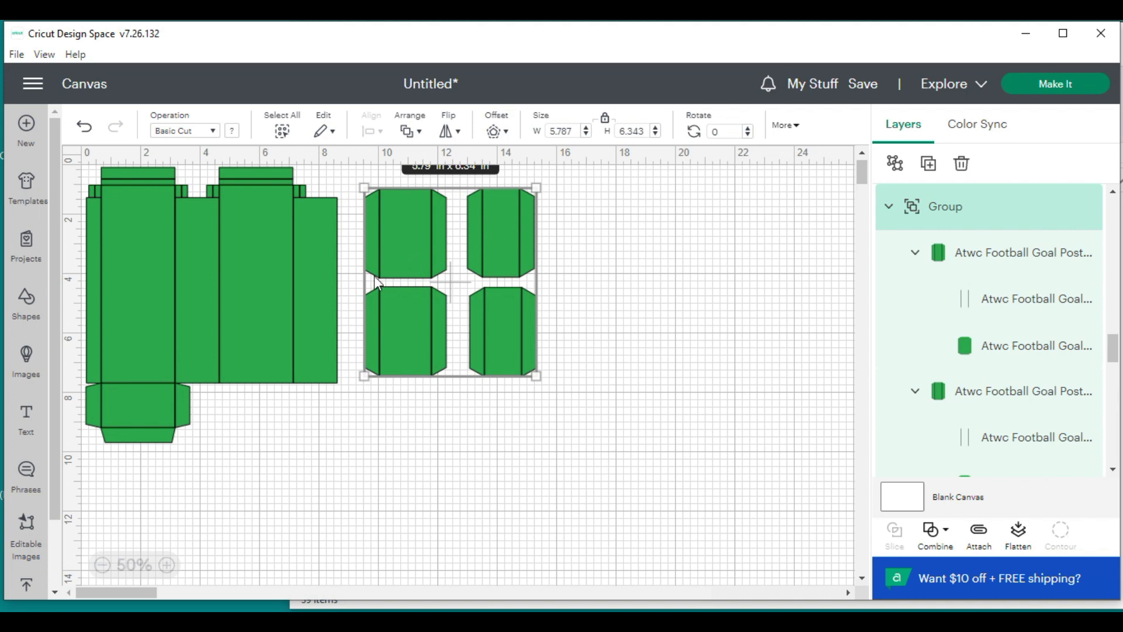
mouse_move(485, 348)
mouse_down()
mouse_move(499, 350)
mouse_move(492, 343)
mouse_up()
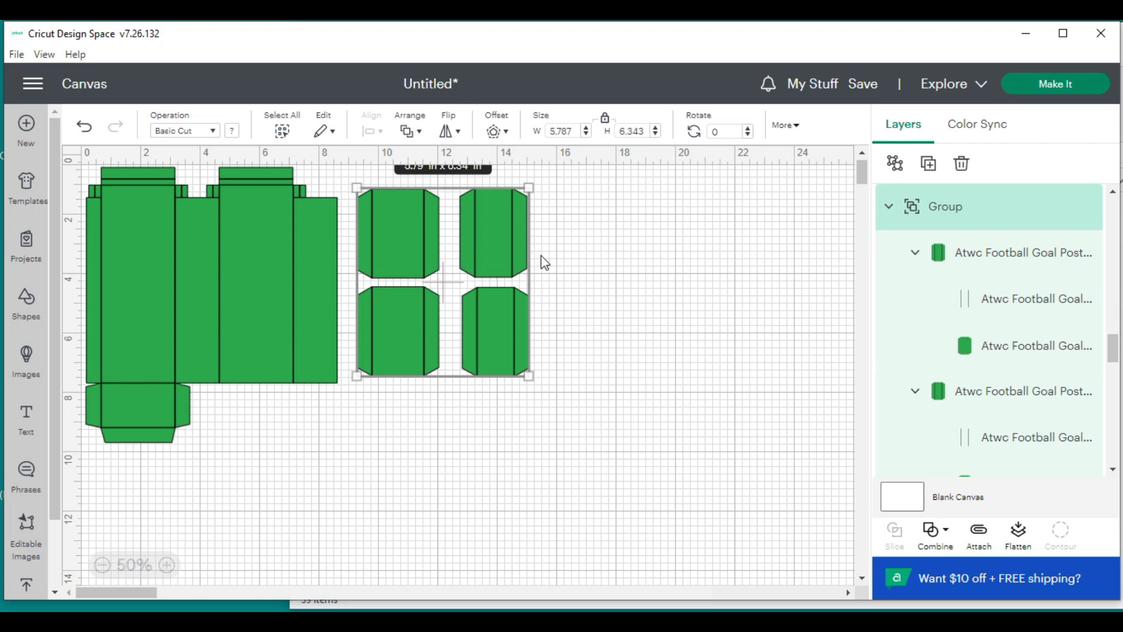
Ungroup the four small green panels and arrange the two wider ones below and the two narrower ones beside the large box piece
click(898, 173)
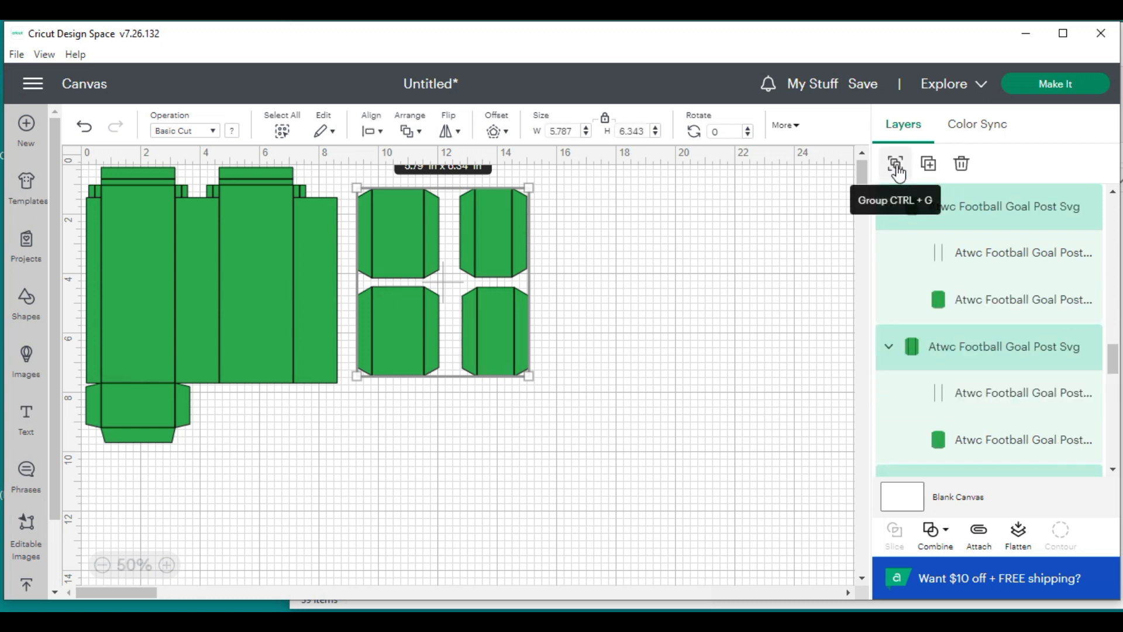
click(575, 339)
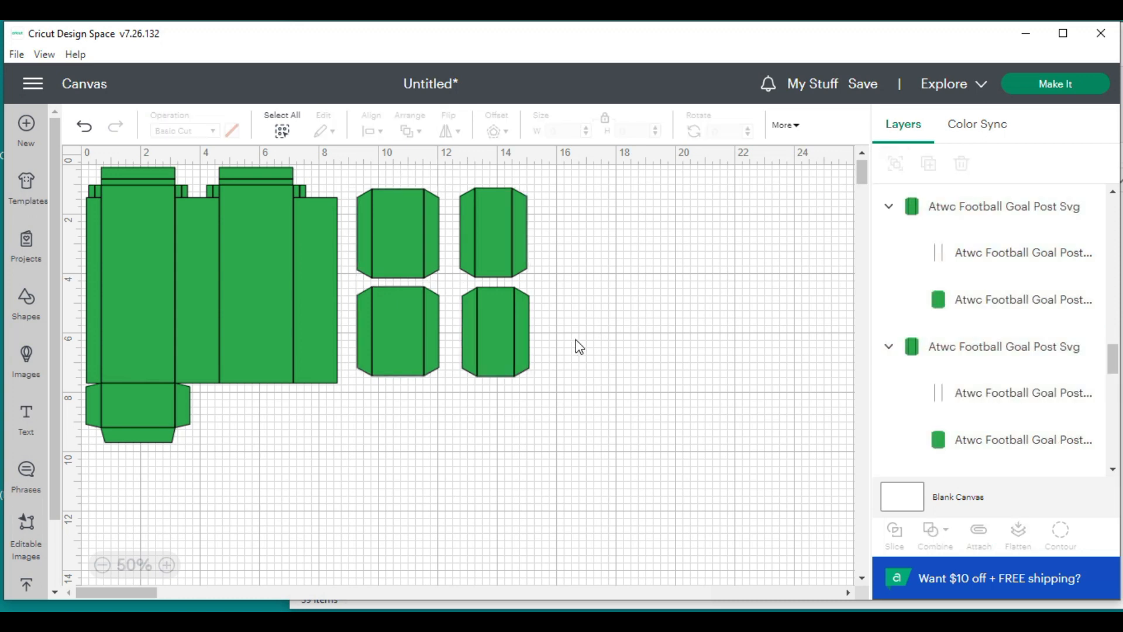
click(409, 233)
drag(407, 227, 244, 419)
drag(408, 296, 332, 414)
drag(493, 219, 385, 216)
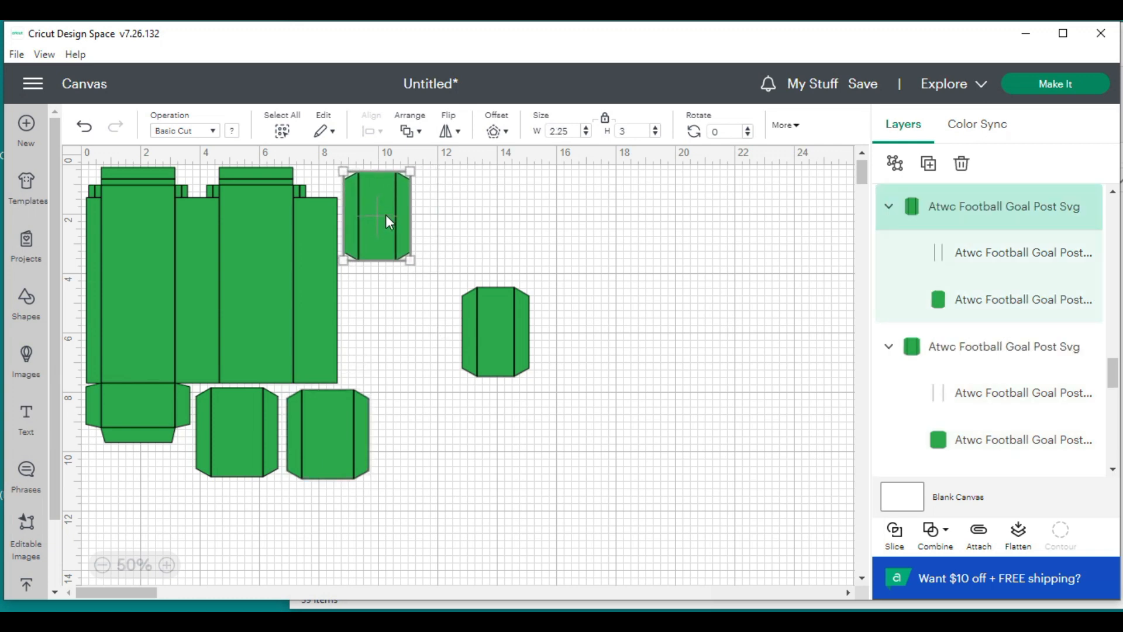
drag(496, 336, 381, 323)
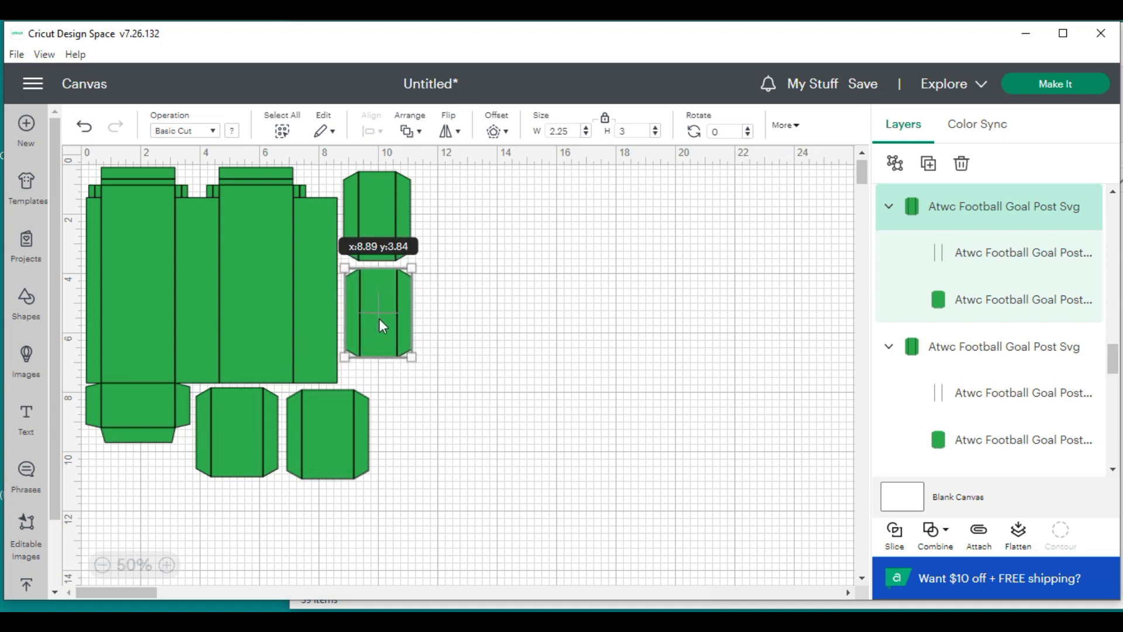
click(494, 363)
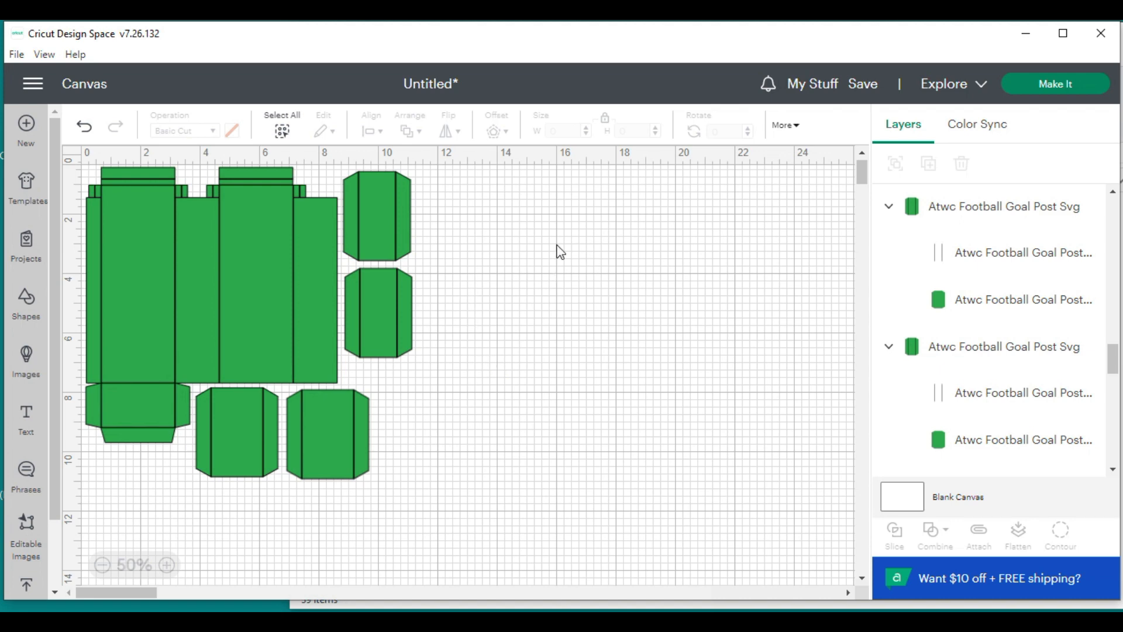
Change the fold-line layer of the upper narrow green panel to Score
click(390, 207)
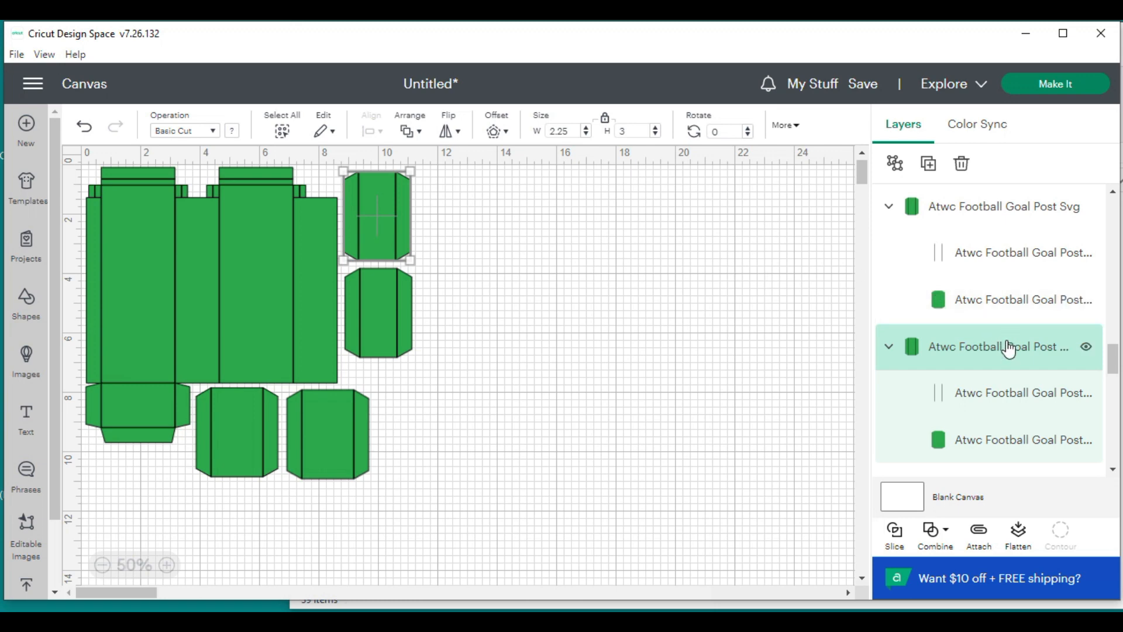
click(996, 403)
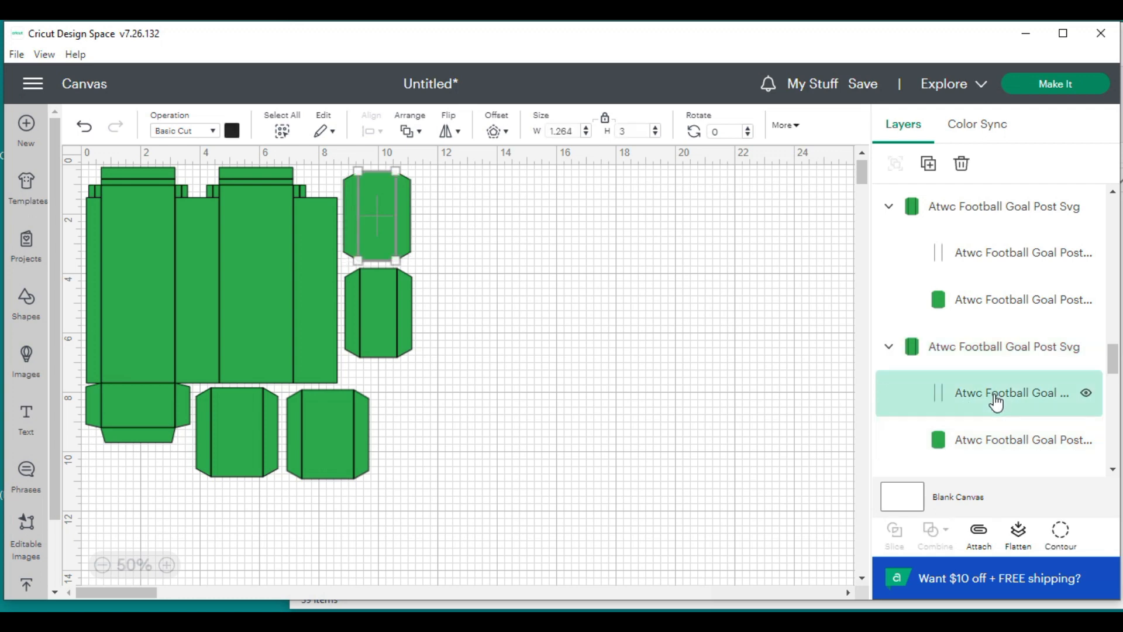
click(185, 133)
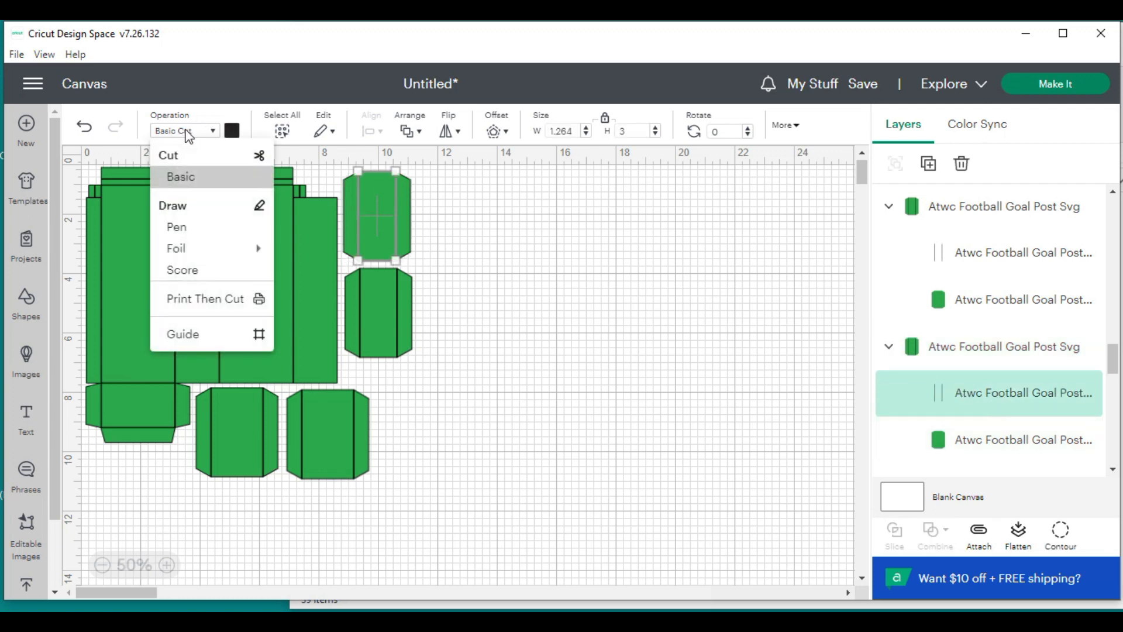
click(202, 272)
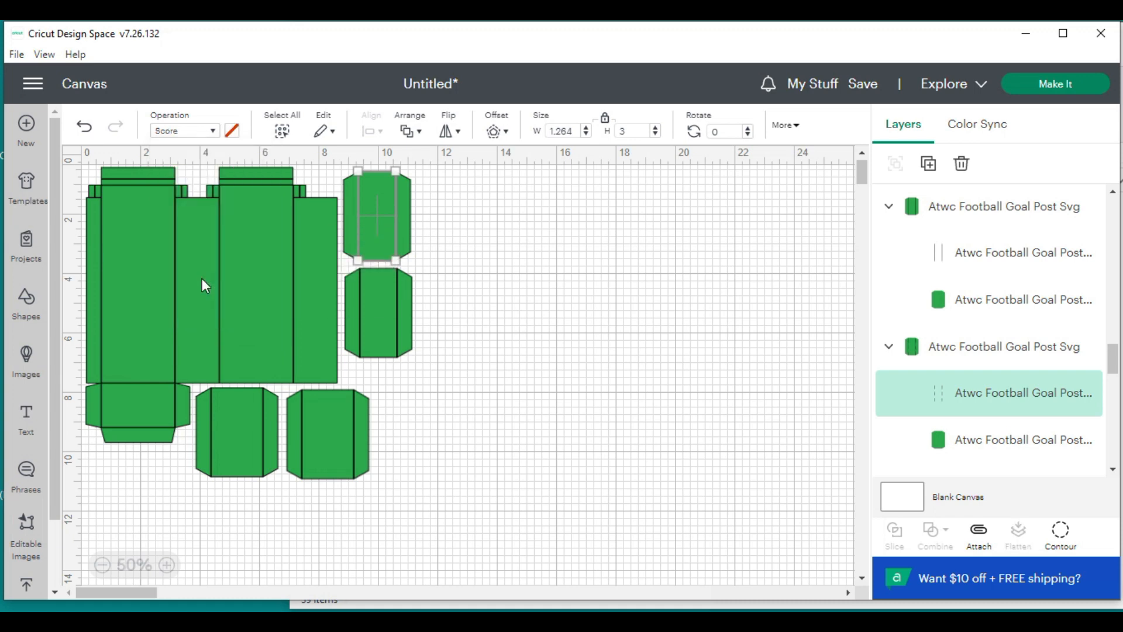
Change the fold-line layer of the lower narrow green panel to Score
click(474, 256)
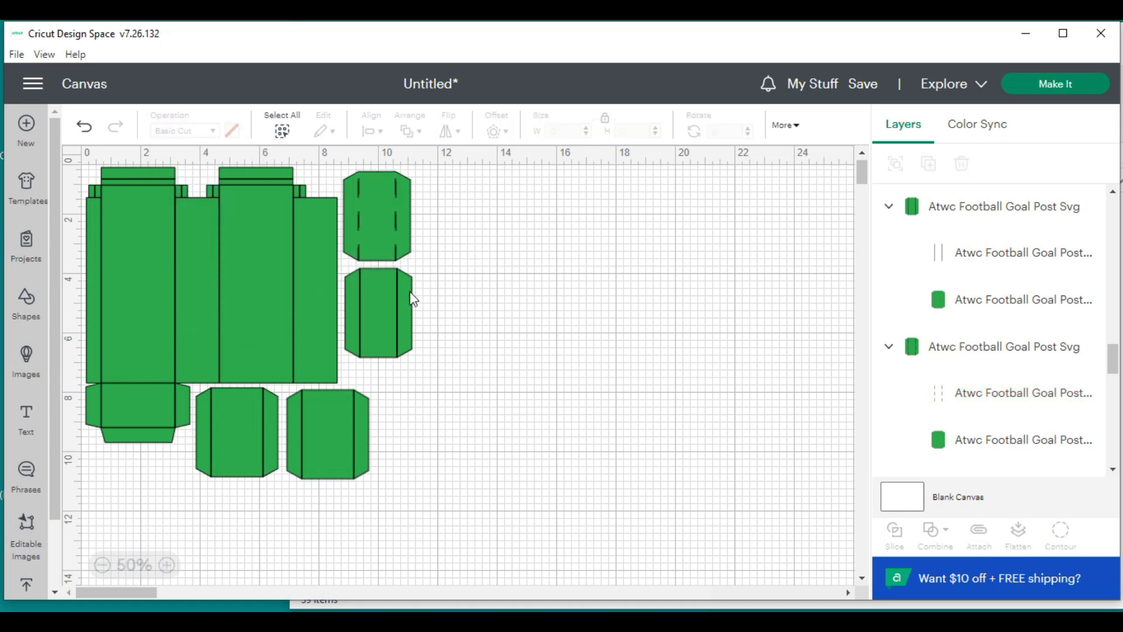
click(376, 322)
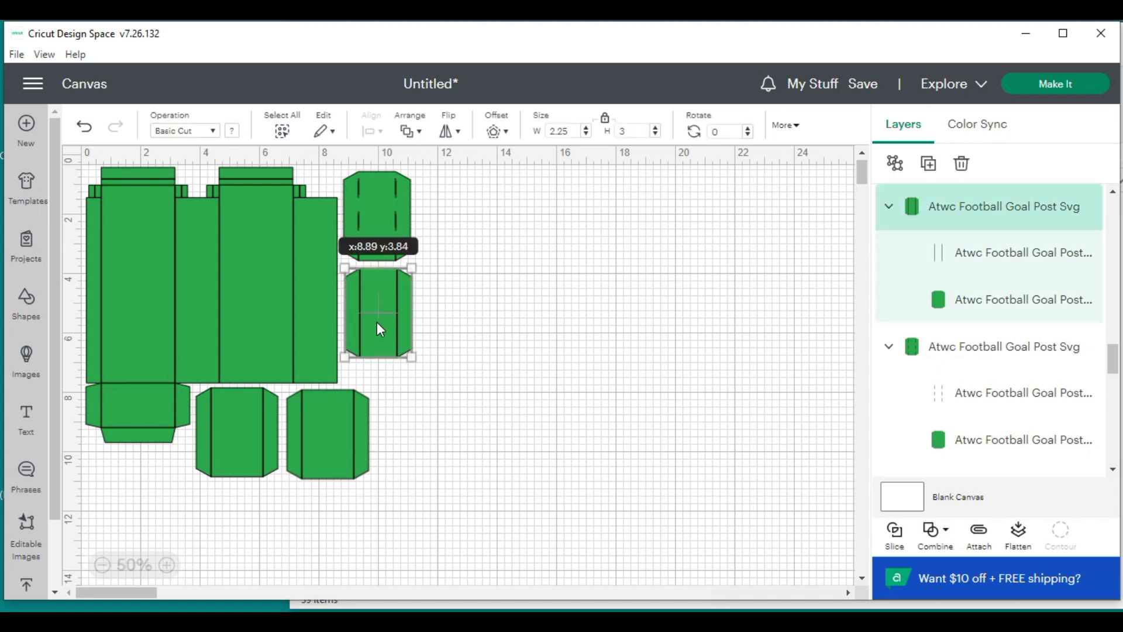
click(983, 267)
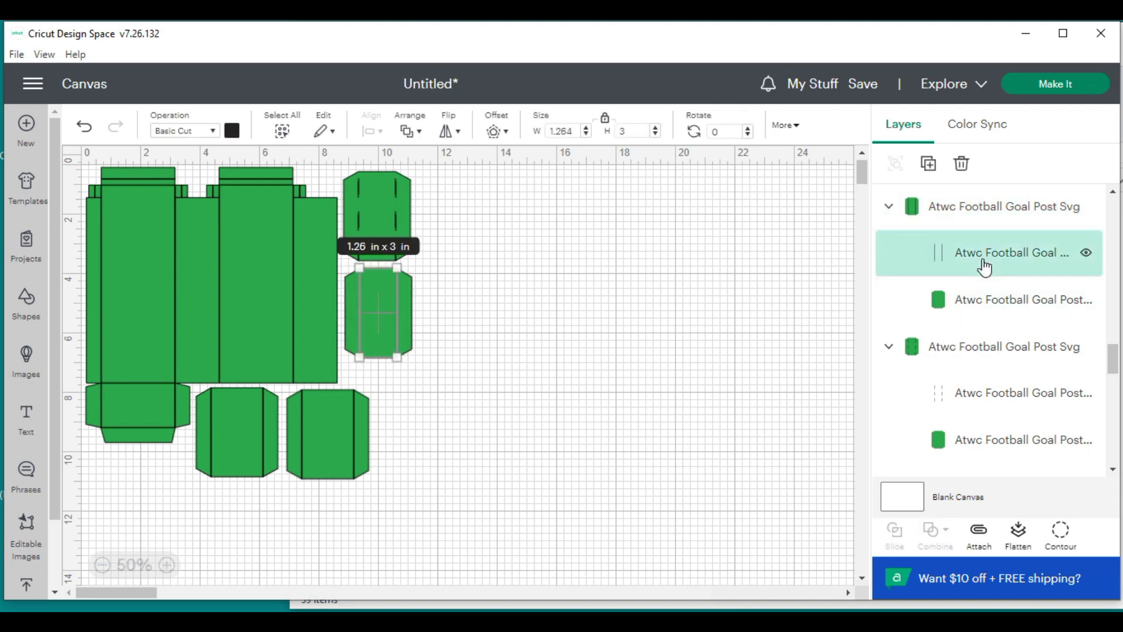
click(179, 132)
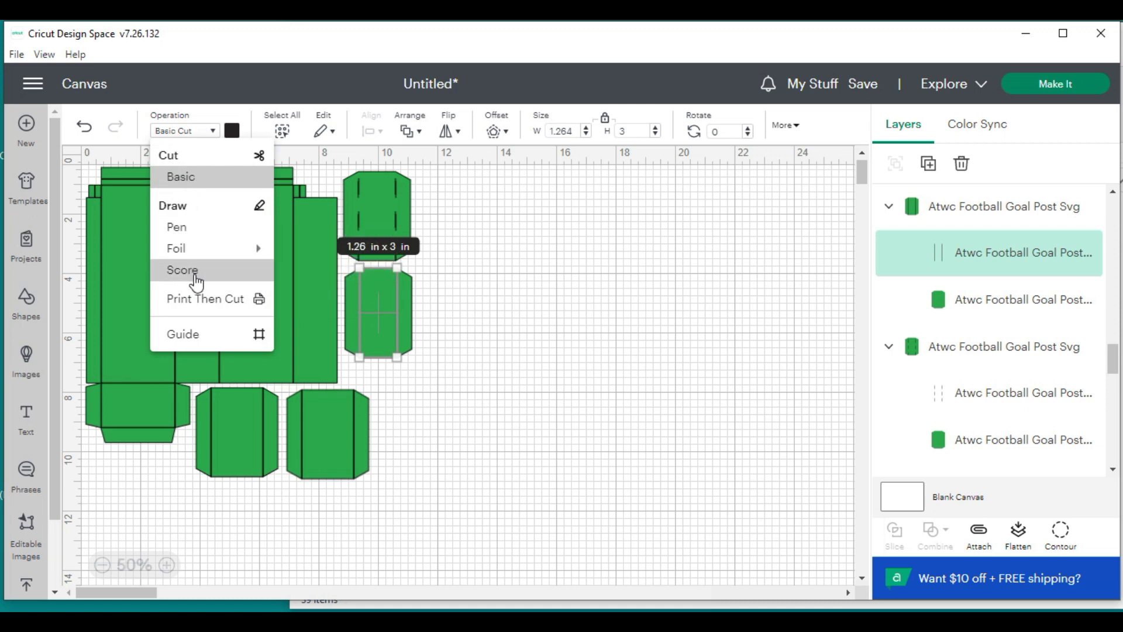
click(192, 271)
click(457, 407)
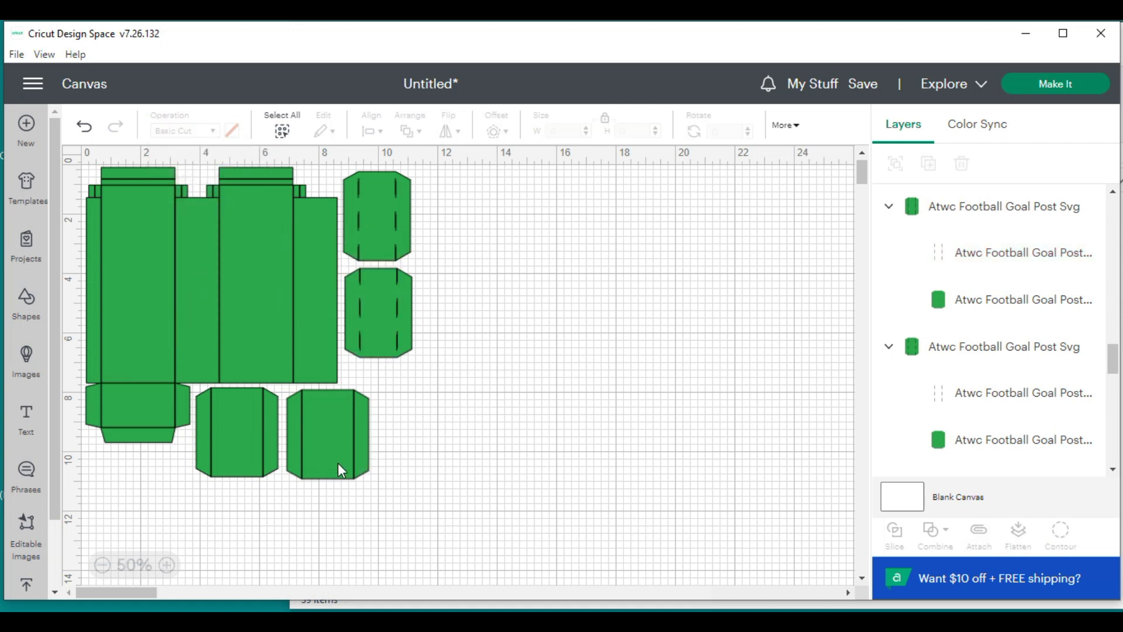
Change the fold-line layer of the right-hand wide green panel below the large box piece to Score
click(329, 443)
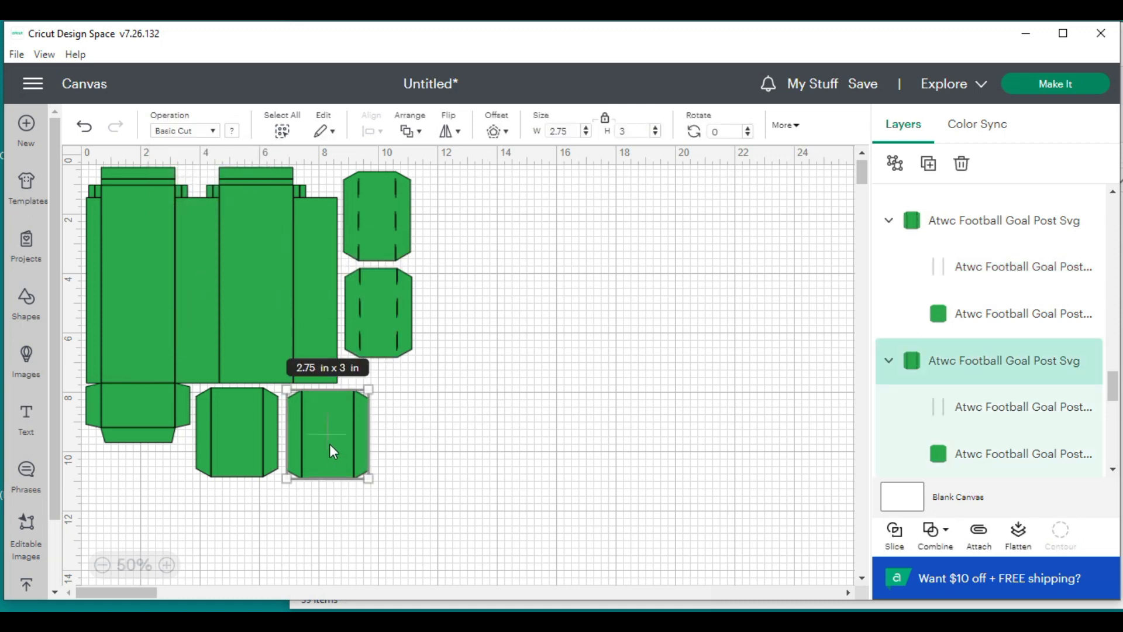
click(998, 414)
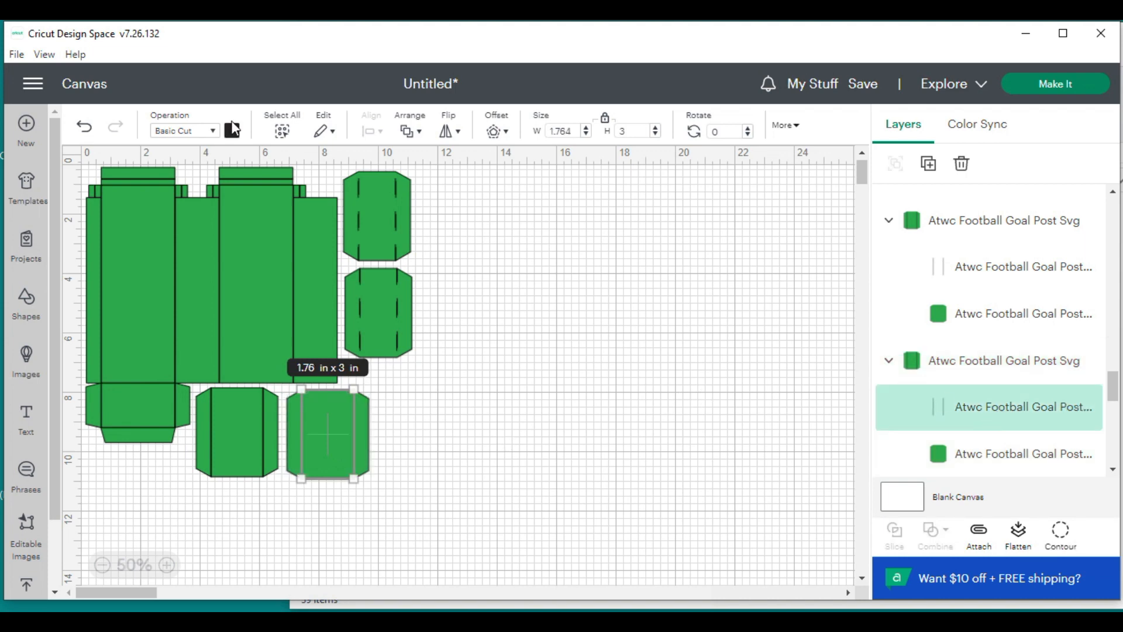
click(186, 134)
click(208, 269)
click(438, 438)
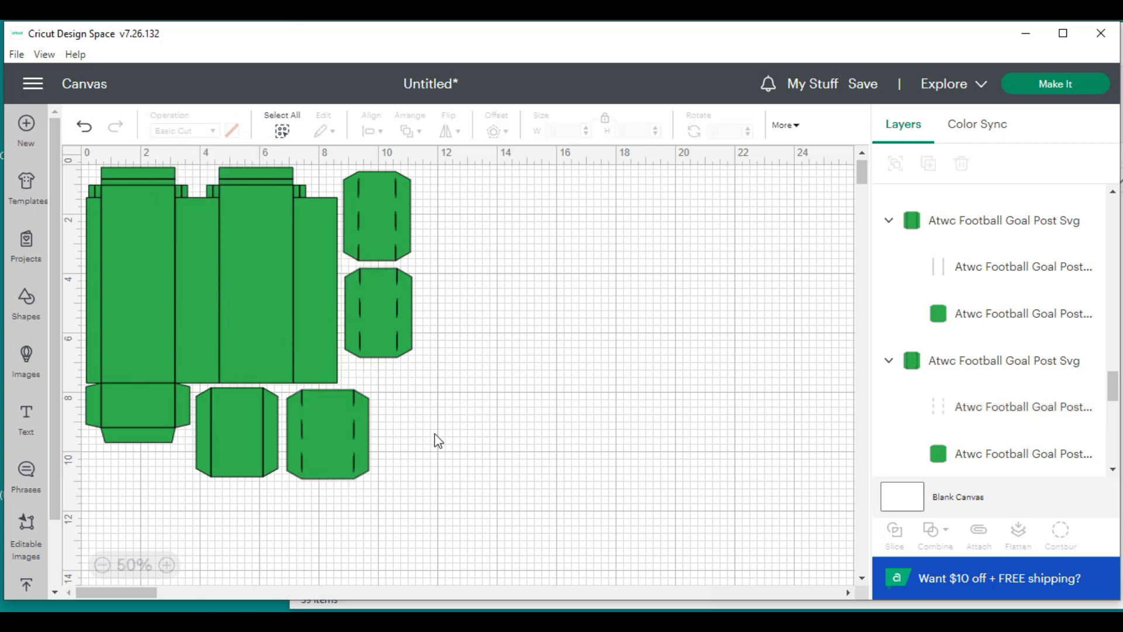
Change the fold-line layer of the left-hand wide green panel to Score
click(226, 441)
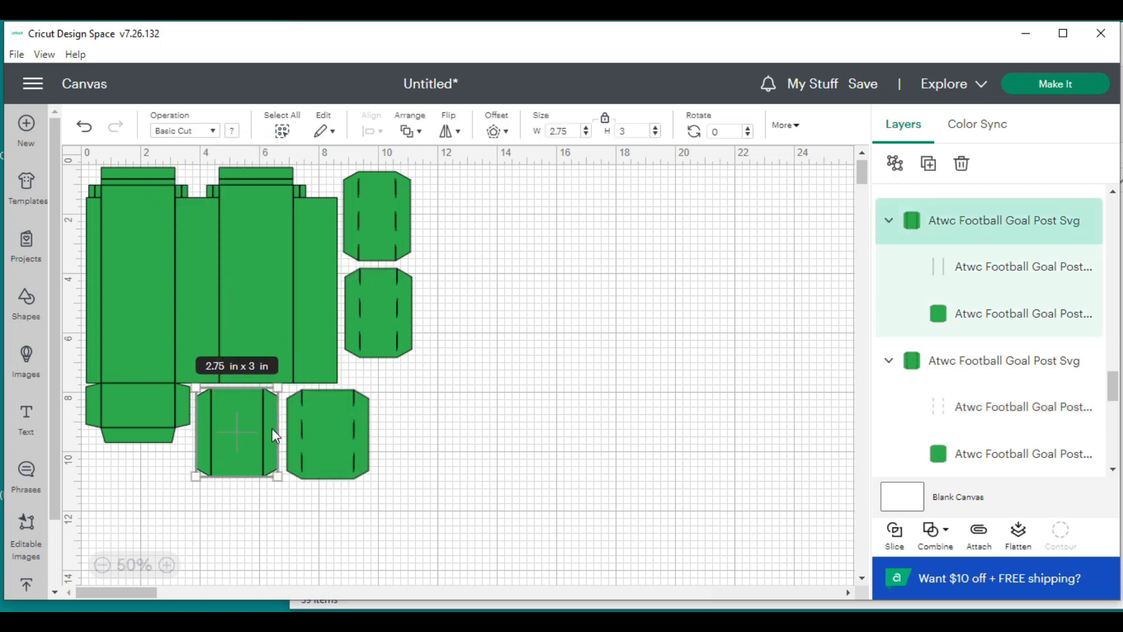
mouse_move(999, 277)
click(1002, 275)
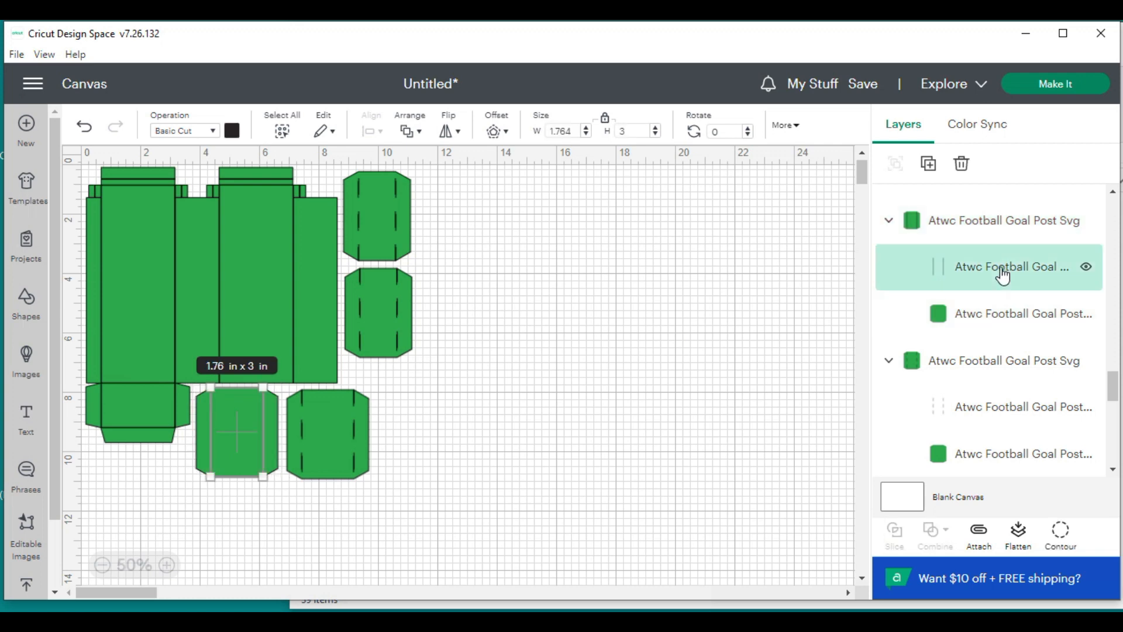
click(182, 139)
click(187, 271)
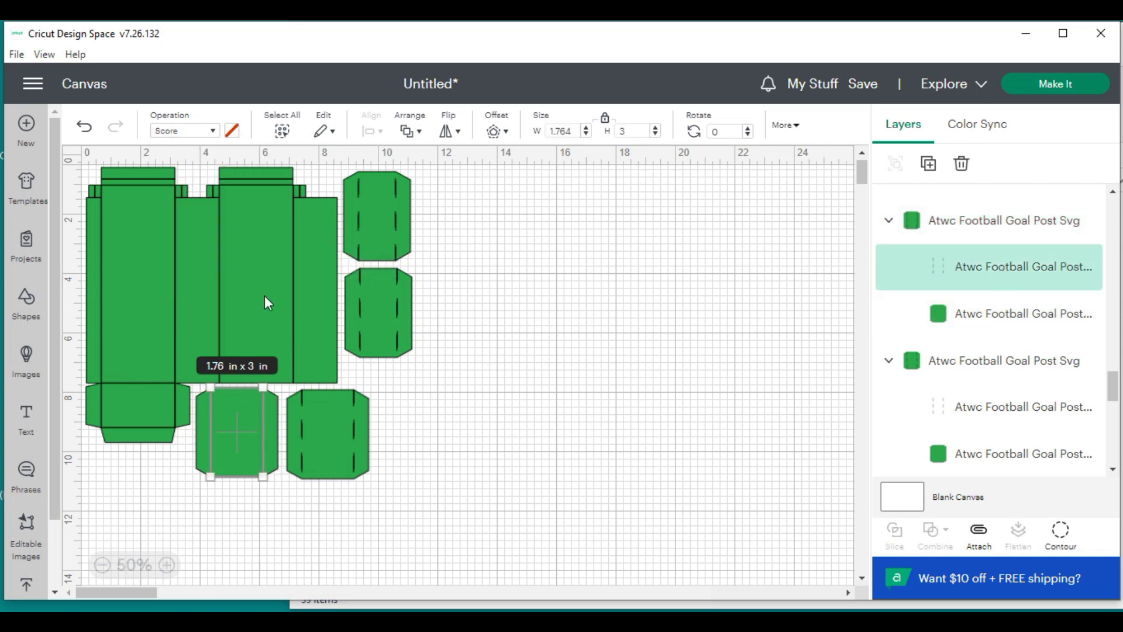
click(490, 432)
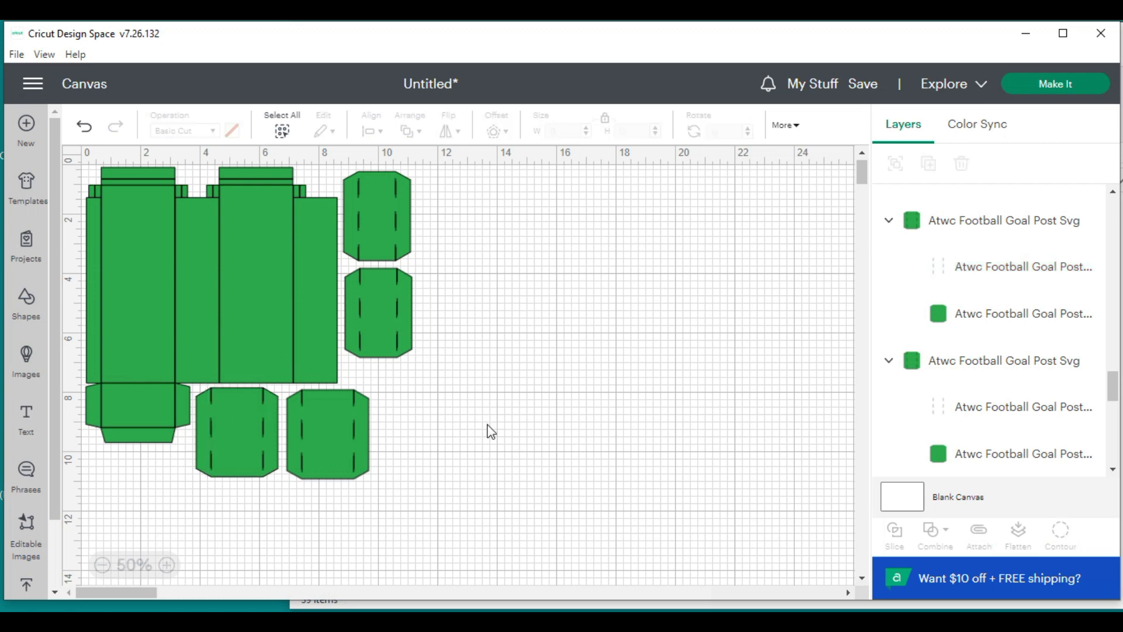
Change the fold-line layer of the large green box piece to Score
click(197, 251)
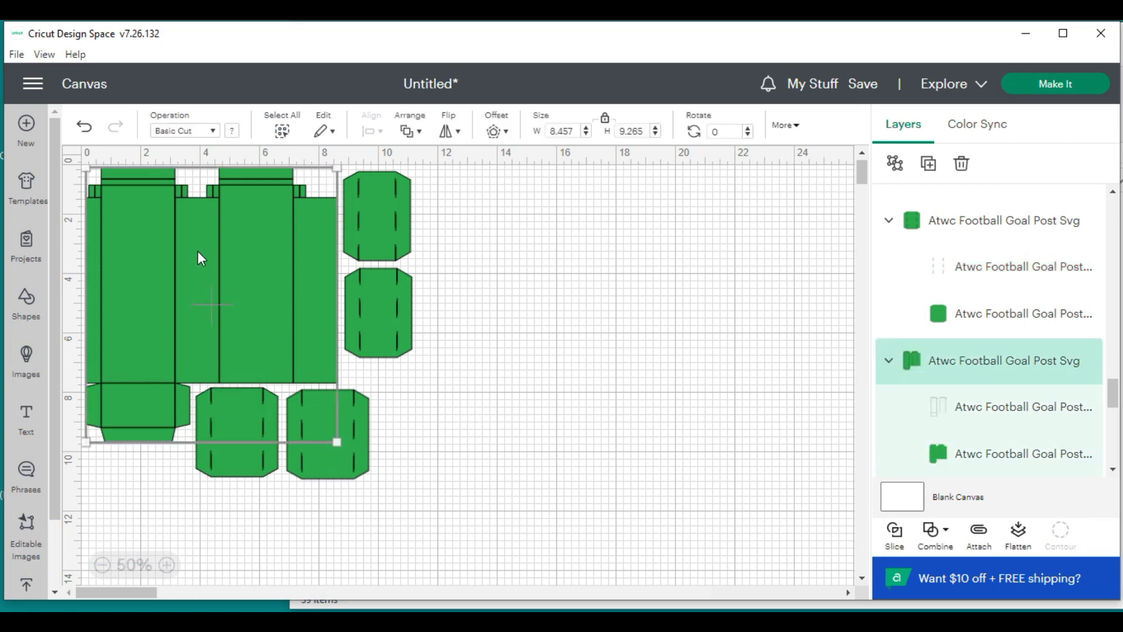
click(1005, 413)
click(199, 138)
click(226, 273)
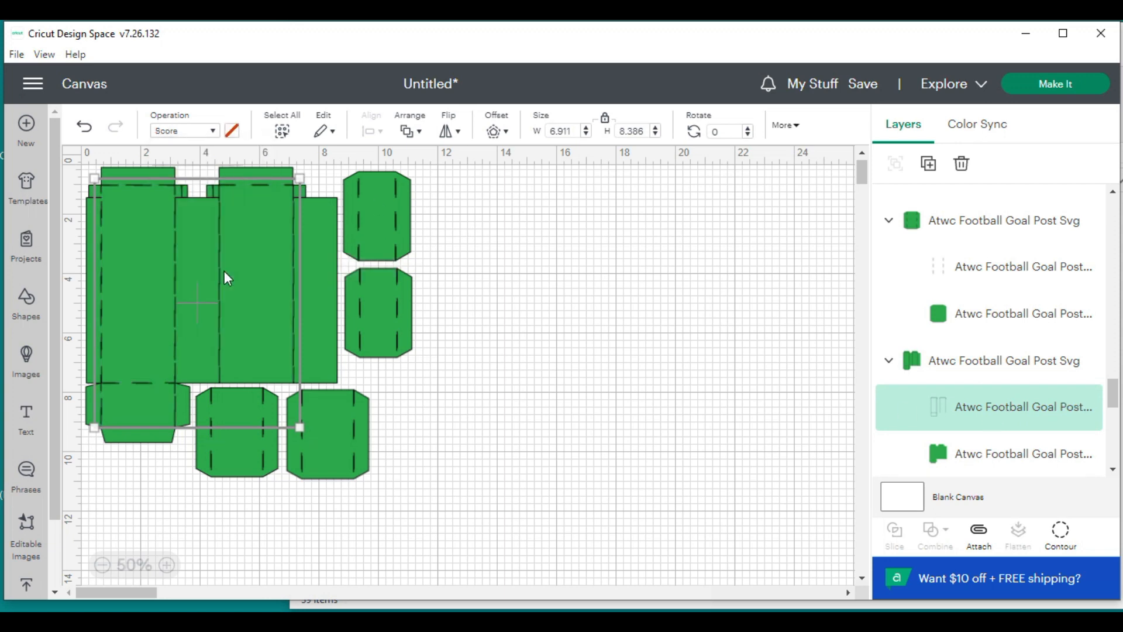
click(436, 442)
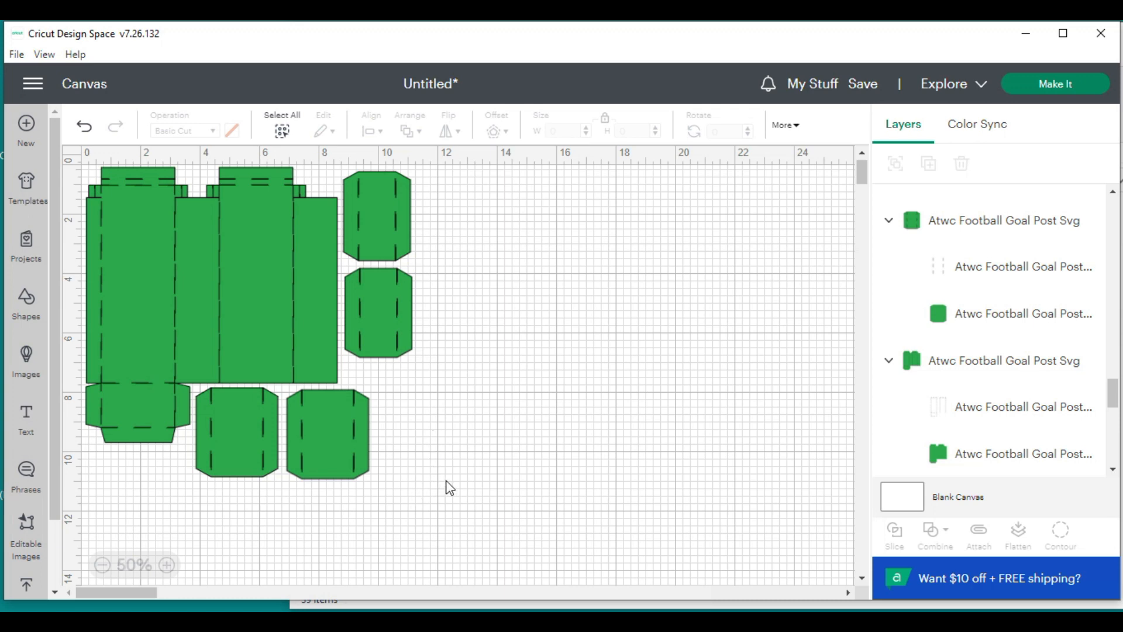
Select the large green box piece with its four small panels and attach them all together
drag(448, 486, 91, 174)
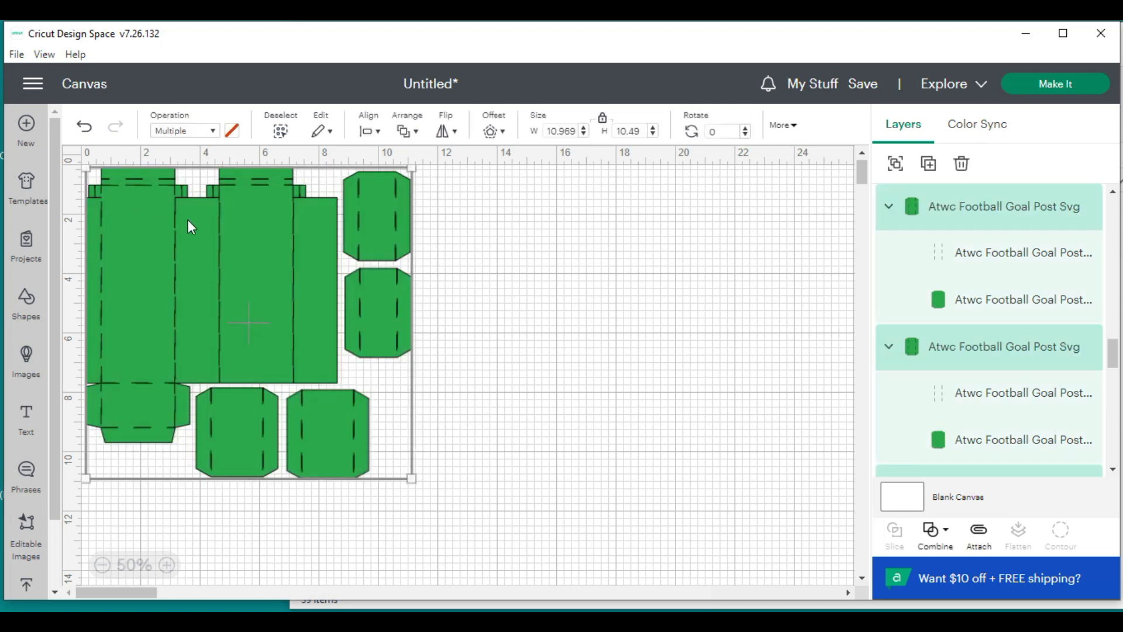
right_click(244, 204)
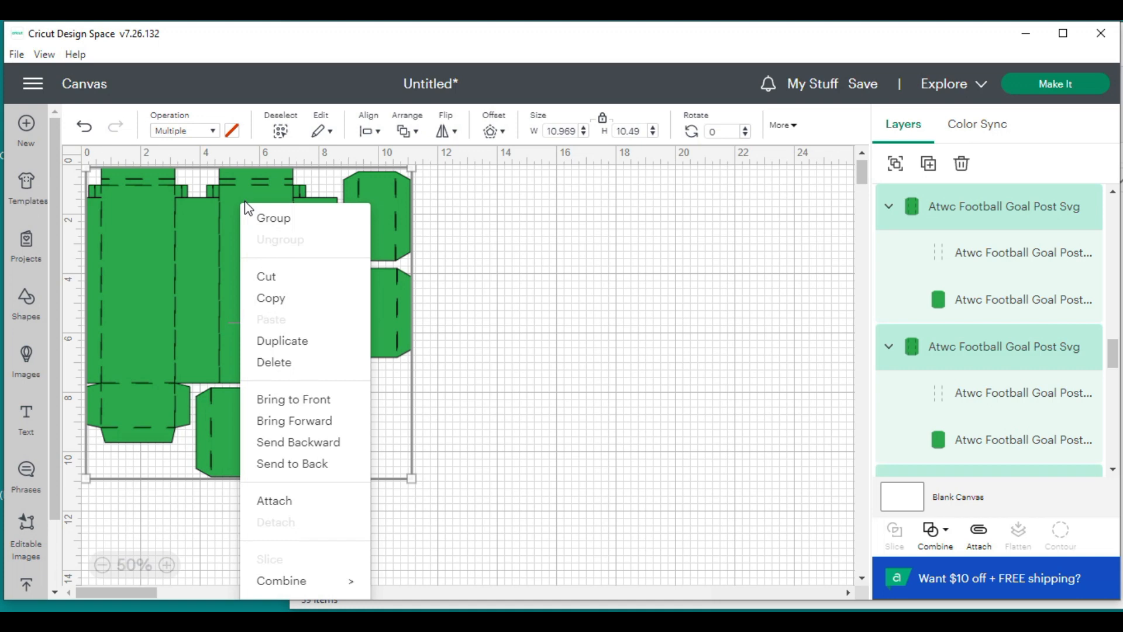
click(292, 505)
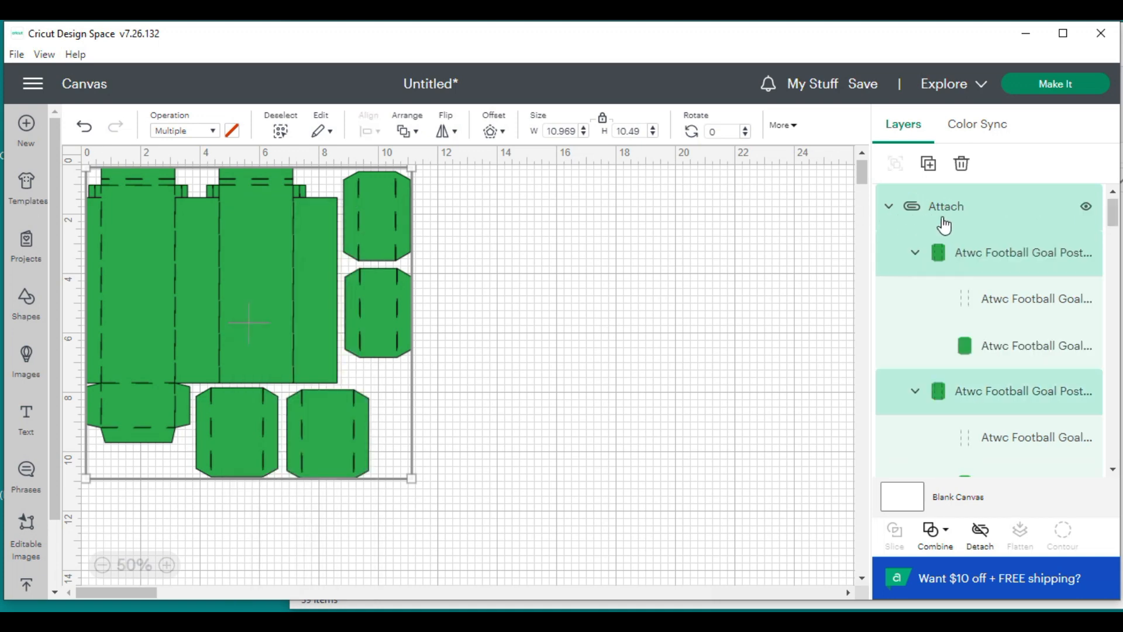
Check the attached green pieces in the mat preview and machine setup, and return to the canvas
click(1072, 91)
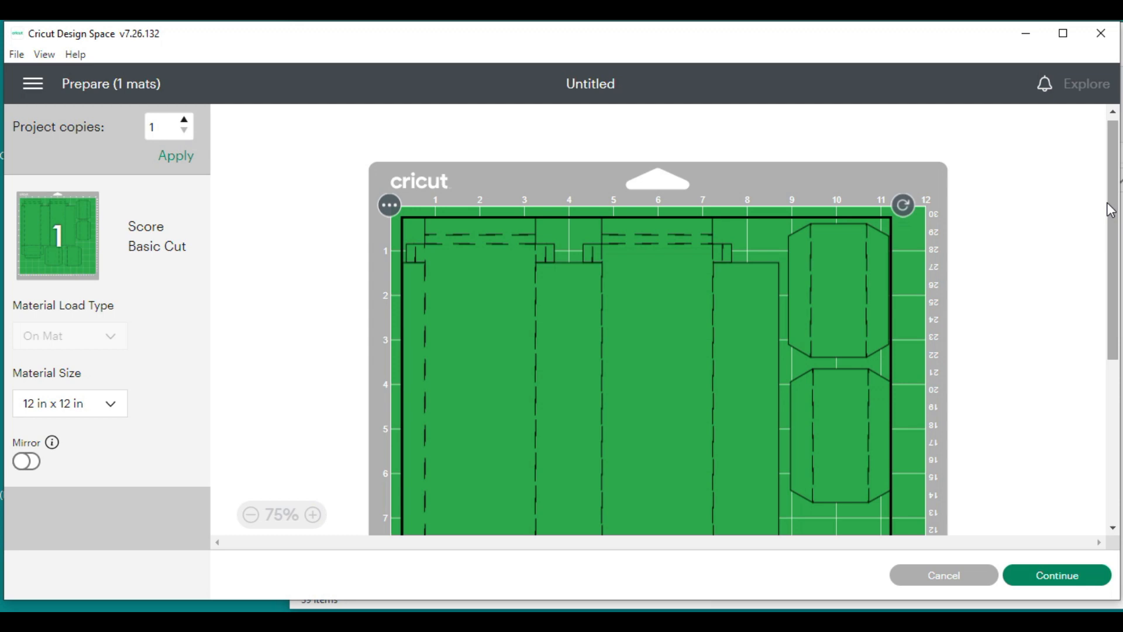
scroll(1113, 215, down, 1)
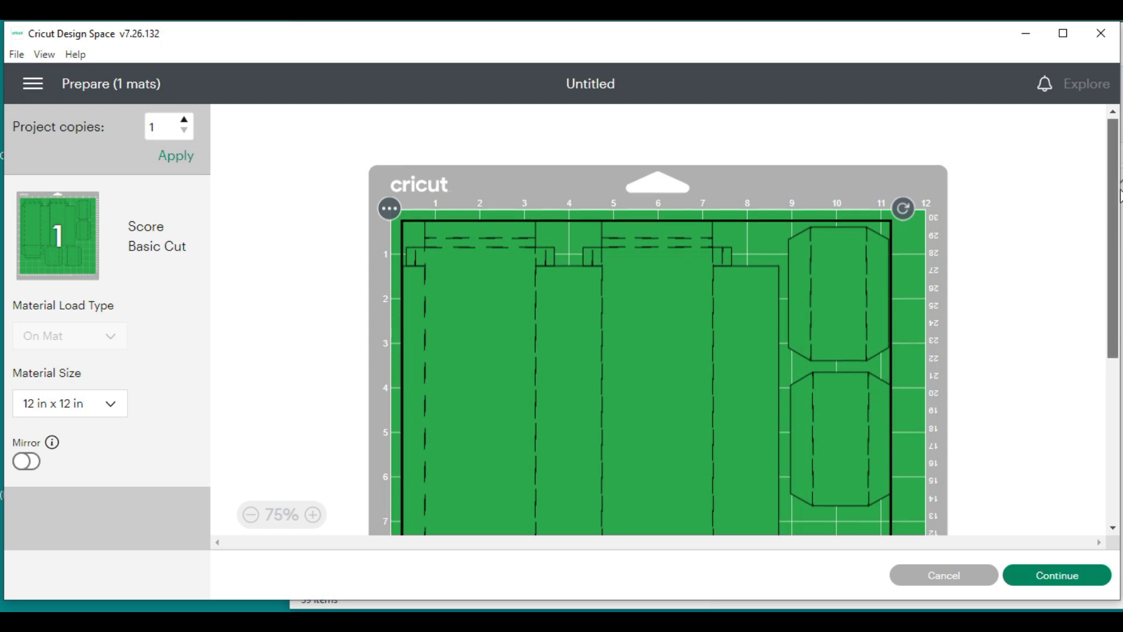
drag(1118, 221, 1120, 332)
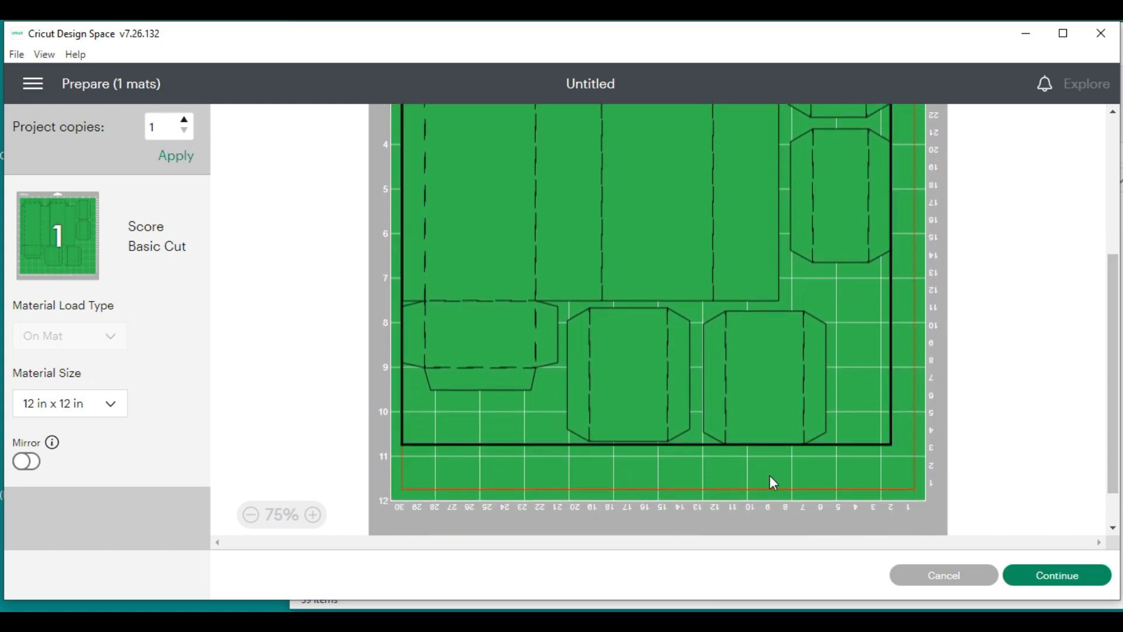
drag(1113, 414, 1113, 377)
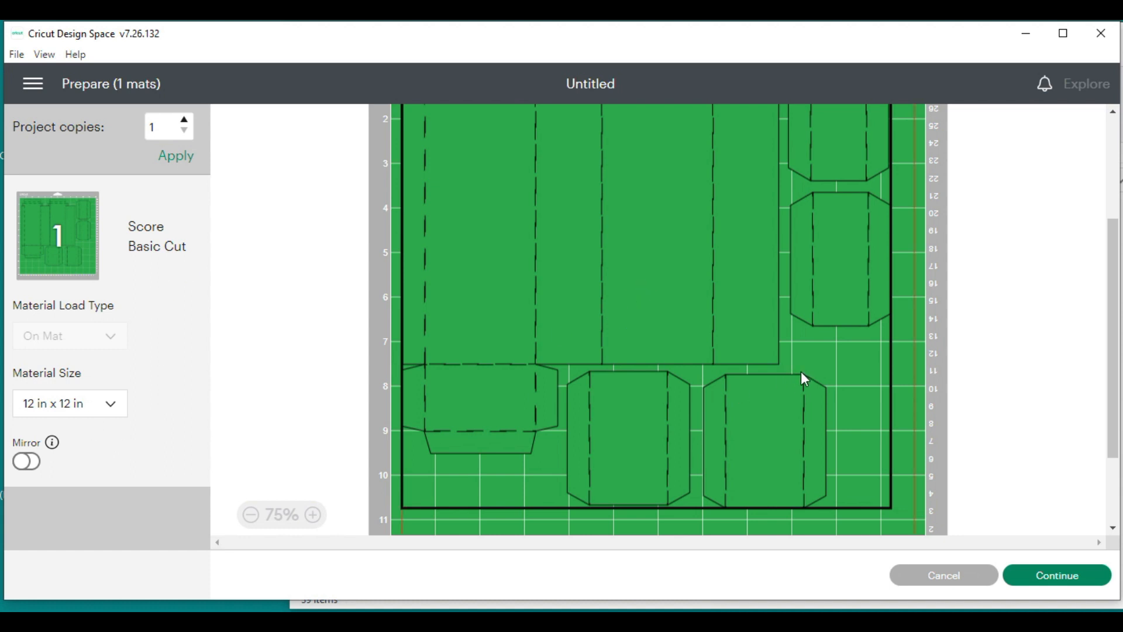
click(1065, 576)
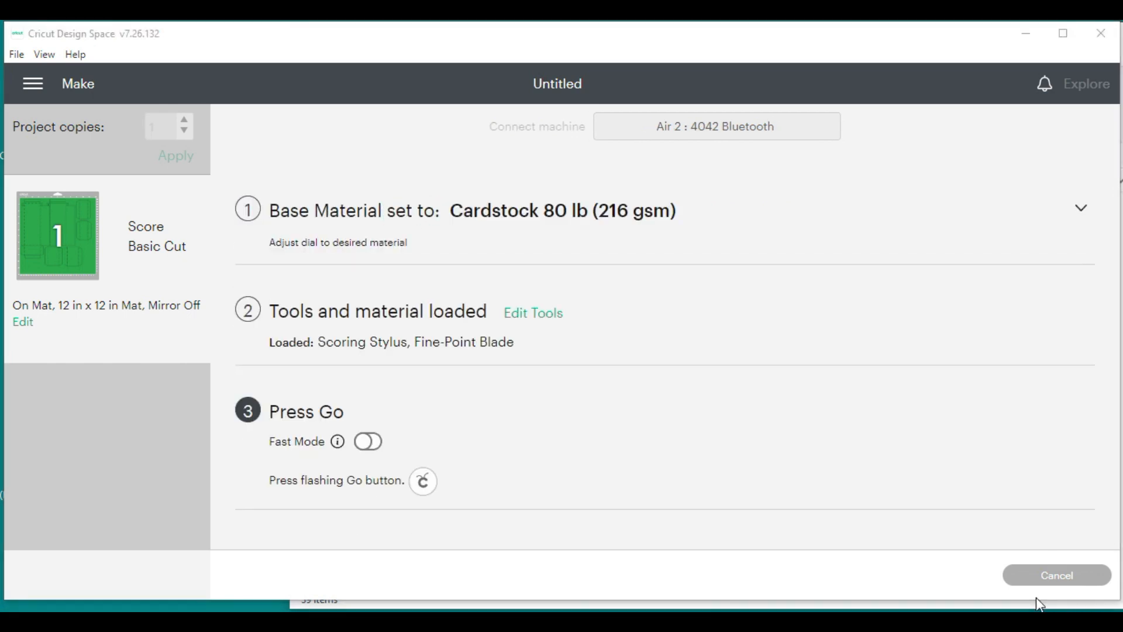
click(1021, 576)
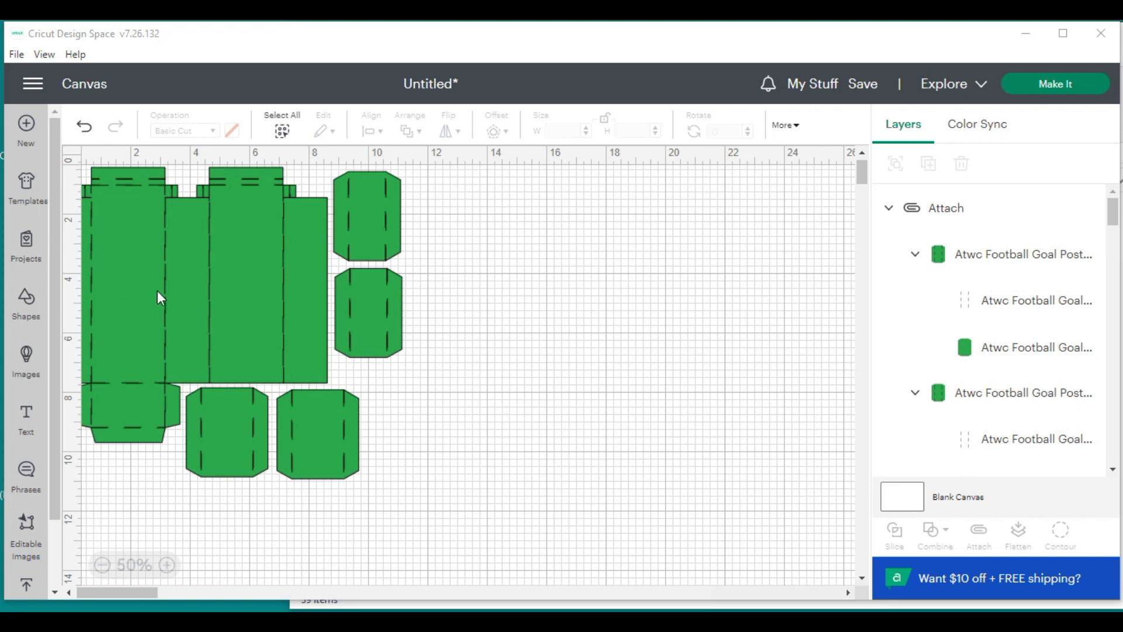
Undo the attachment of the green pieces and delete all of them from the canvas
click(229, 260)
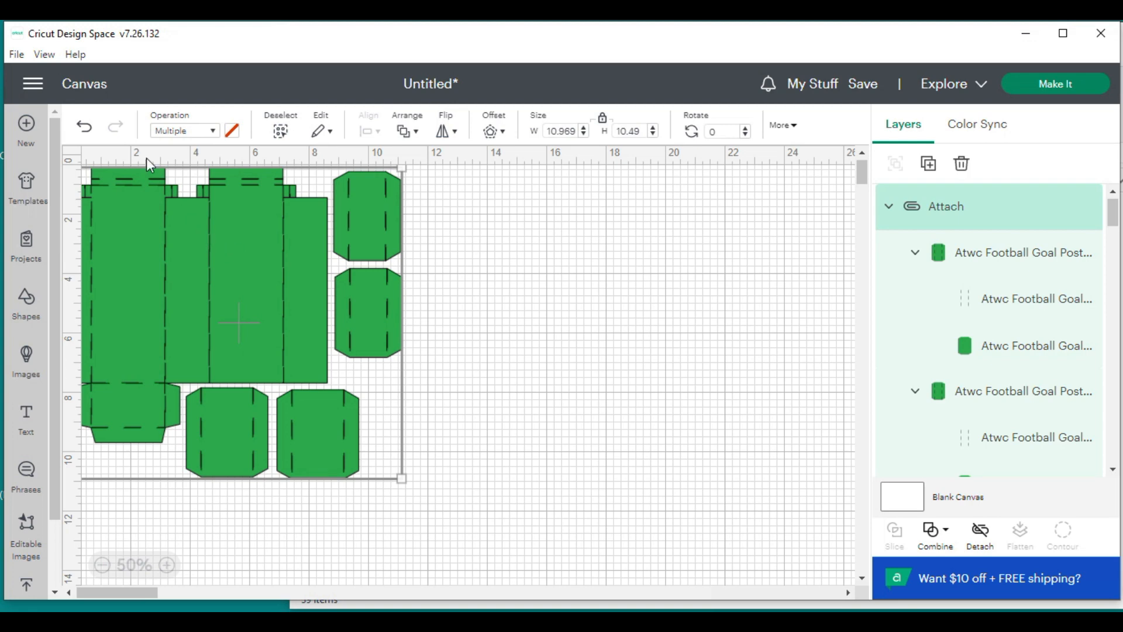
click(87, 131)
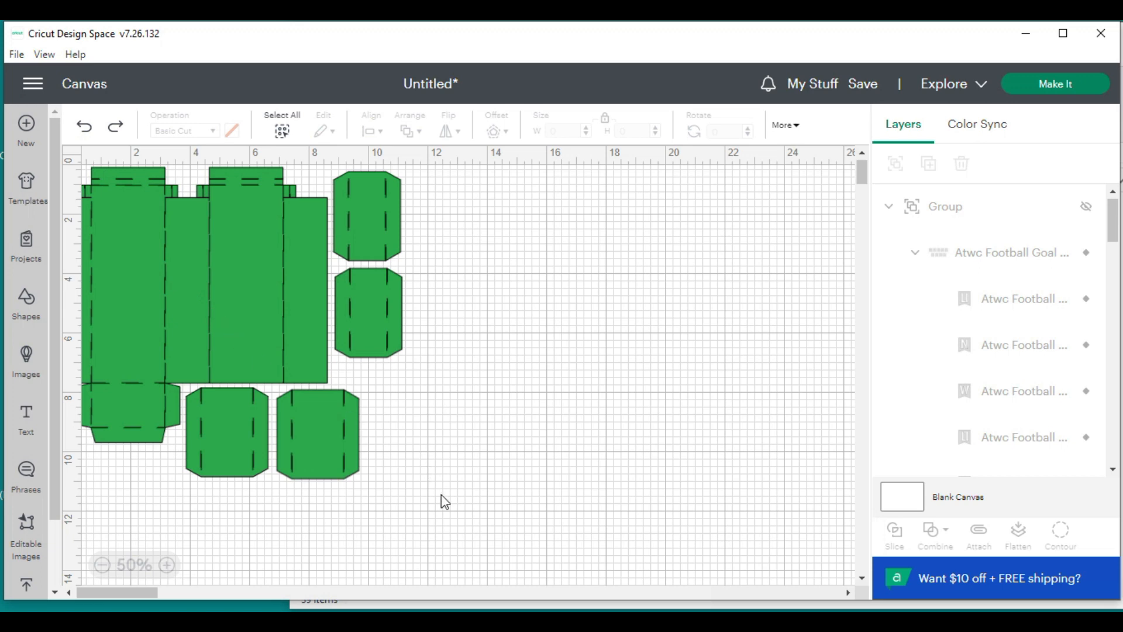
drag(453, 499, 78, 211)
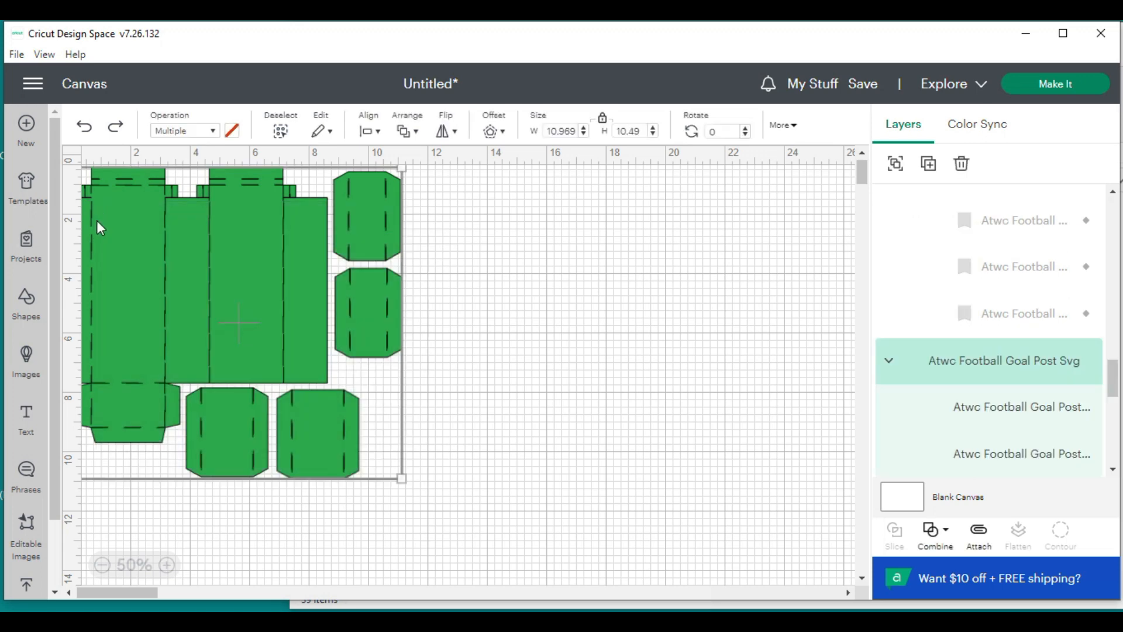
key(Delete)
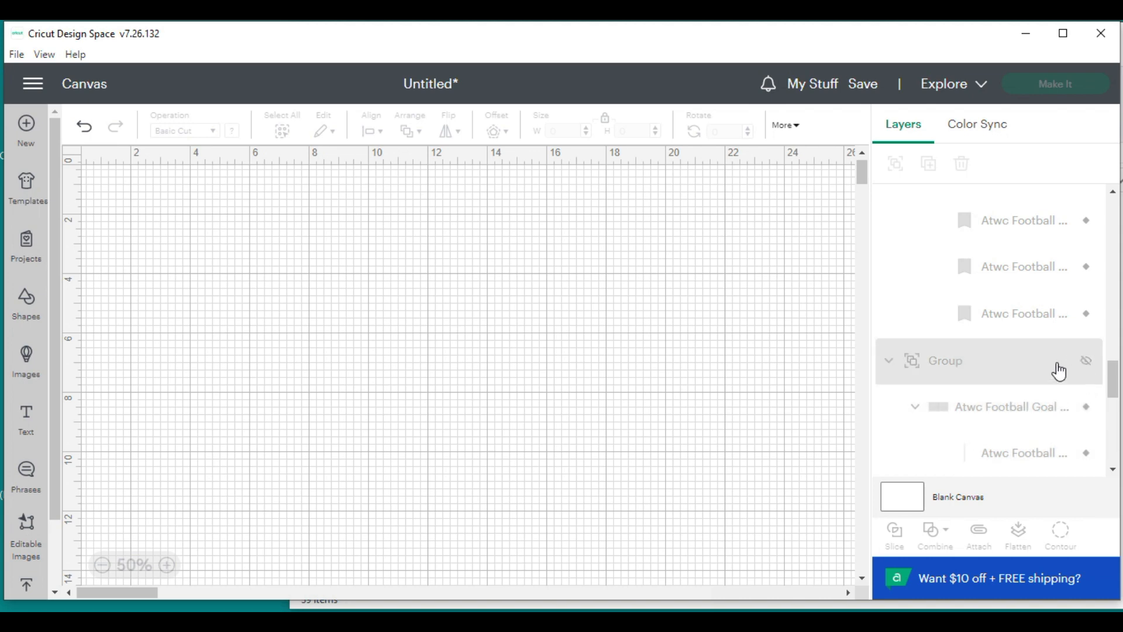
Show the hidden GAME DAY group on the canvas
drag(1111, 384, 1115, 404)
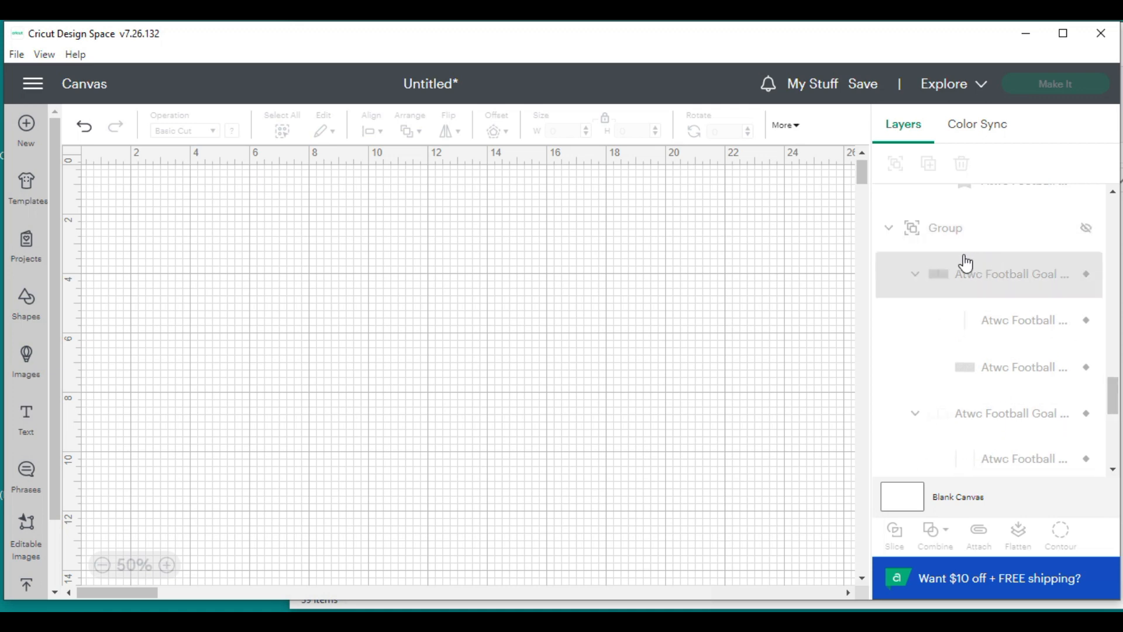
click(1086, 229)
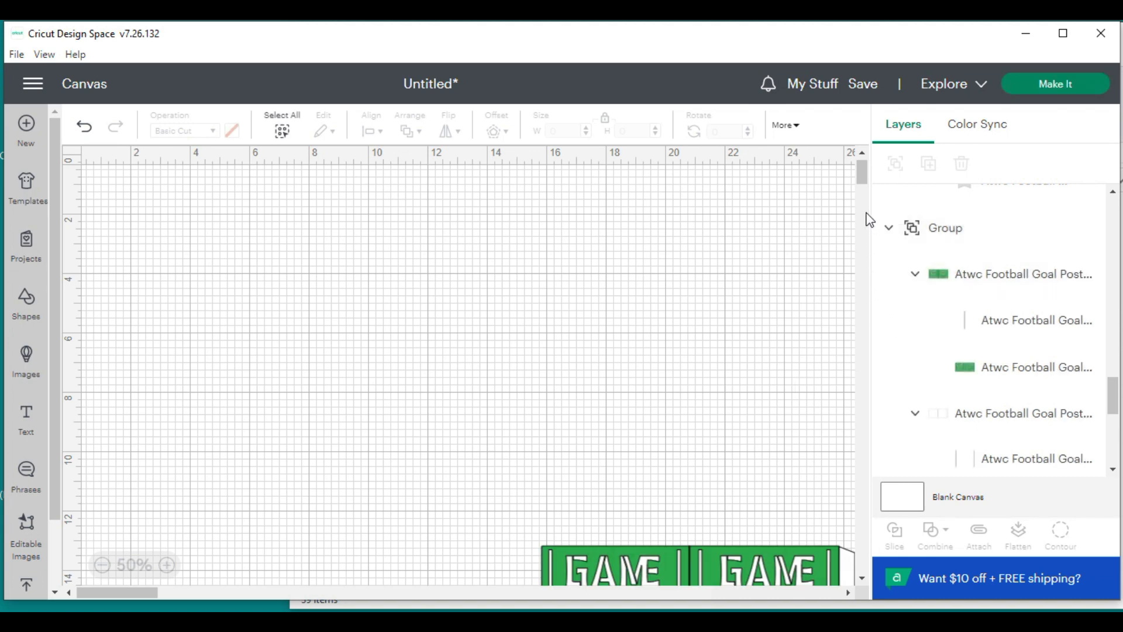
drag(861, 172, 864, 200)
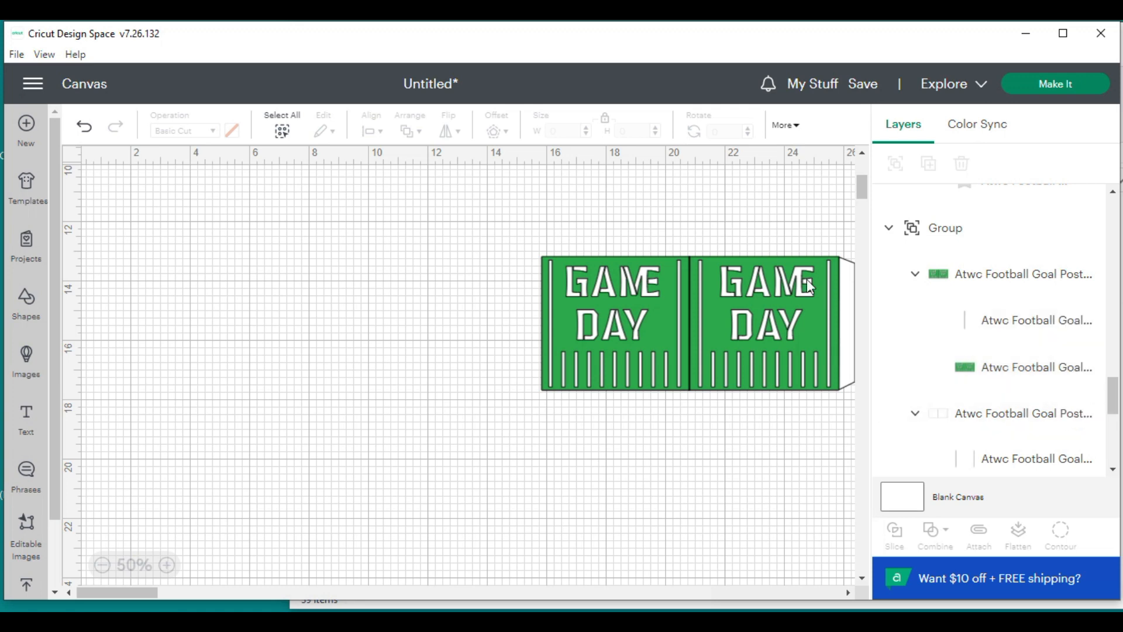
Ungroup the GAME DAY pieces and move the green lettered panel to the left of the white backing piece
drag(523, 233, 645, 293)
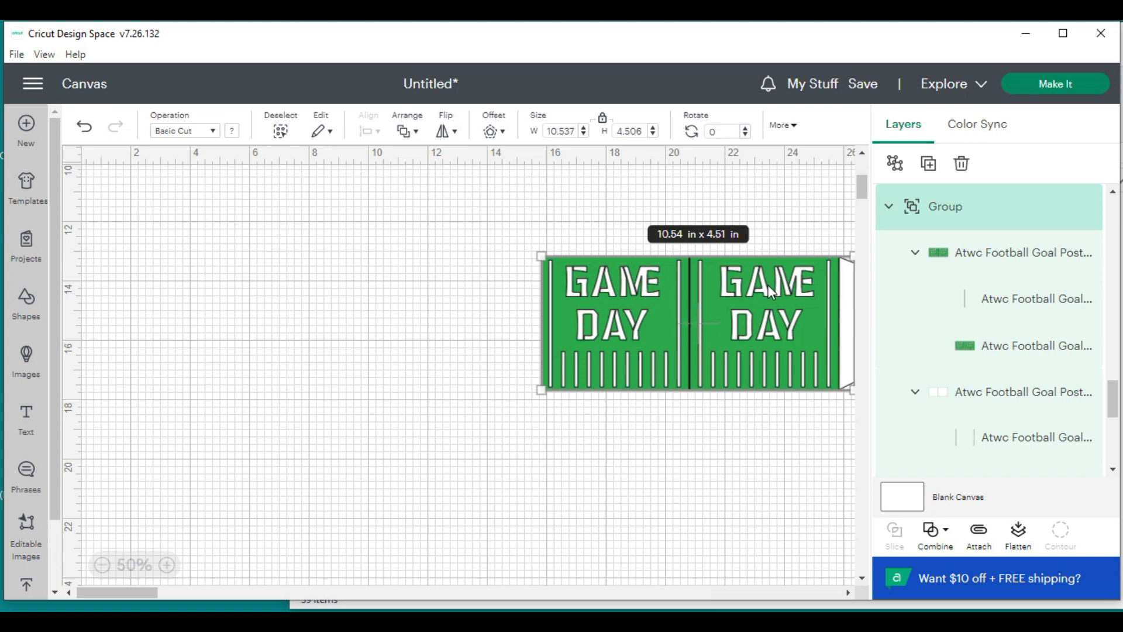
click(896, 167)
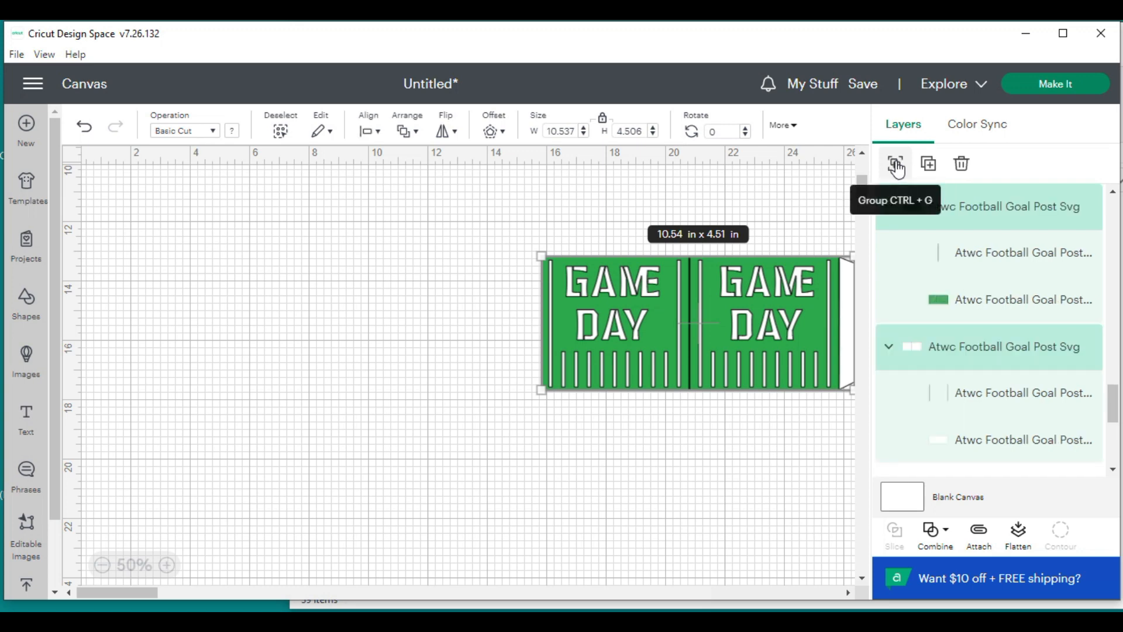
click(765, 434)
drag(718, 307, 368, 317)
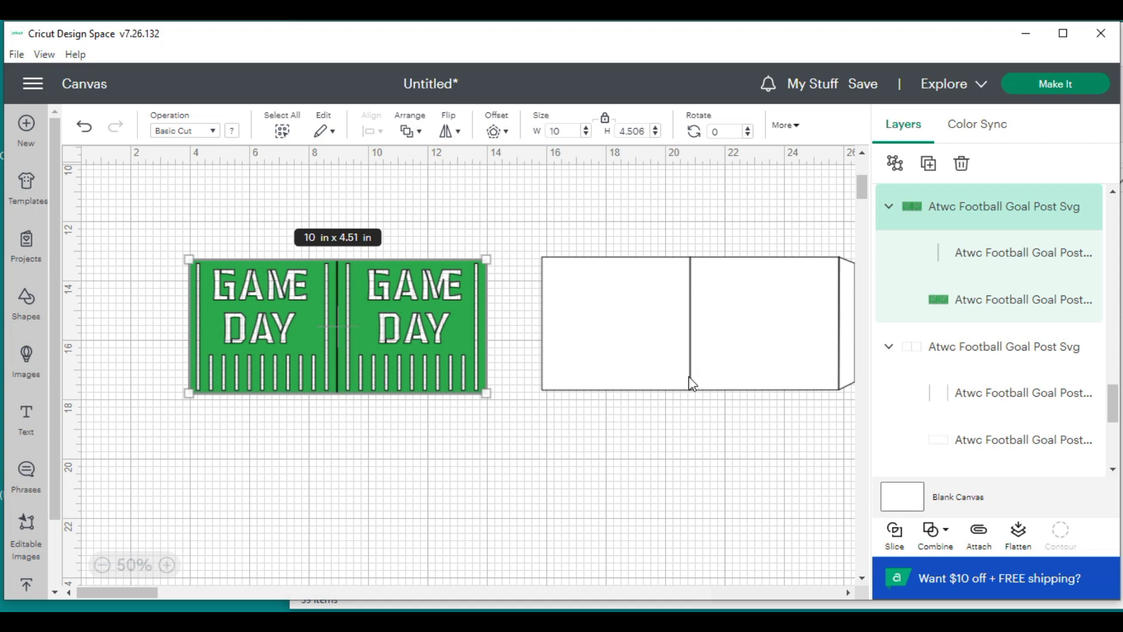
drag(736, 440, 645, 285)
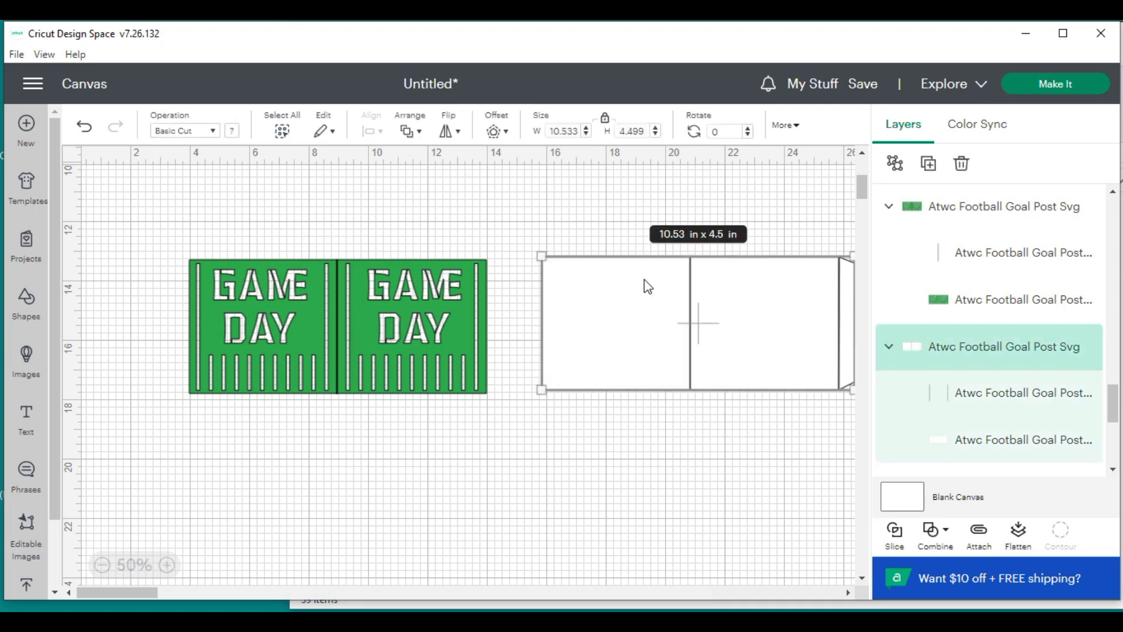
Hide the white backing piece and move the green GAME DAY panel up toward the canvas's upper-left corner
mouse_move(935, 370)
click(1087, 350)
drag(417, 377, 368, 301)
scroll(542, 303, up, 5)
drag(360, 363, 304, 262)
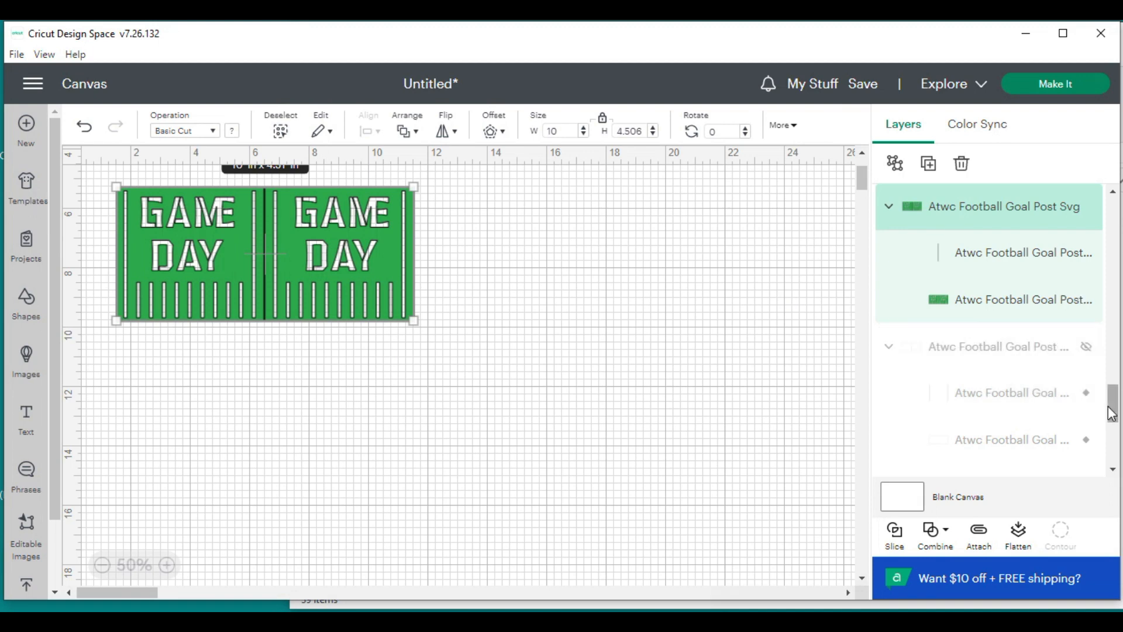
Show the second hidden GAME DAY group on the canvas and ungroup its green panel and white backing
drag(1112, 404, 1112, 440)
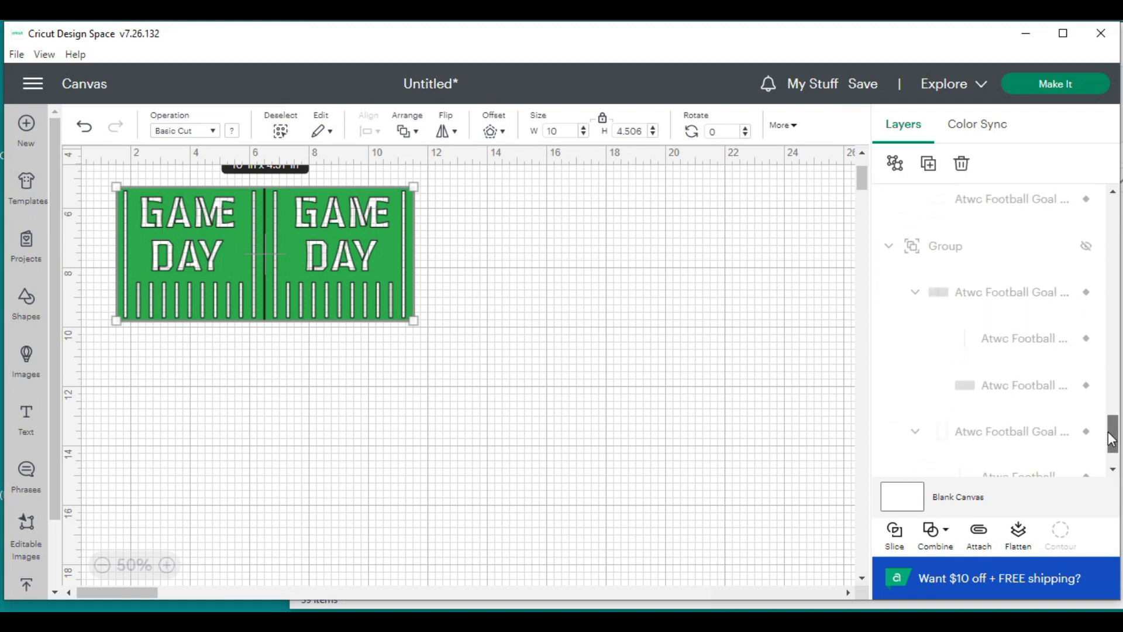
click(1086, 254)
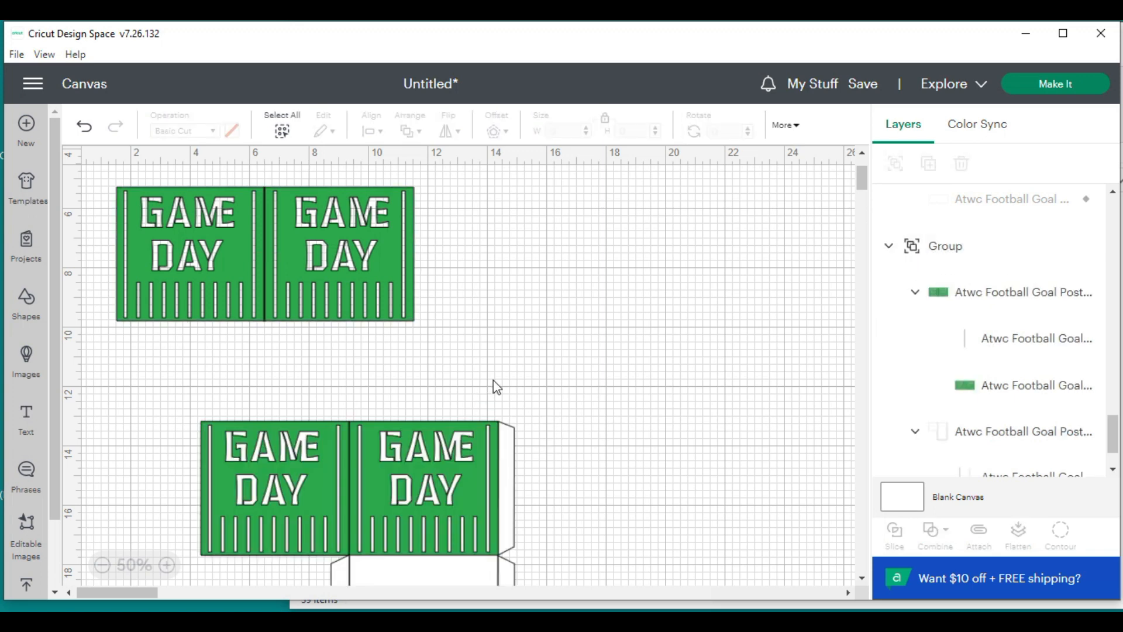
scroll(497, 388, down, 3)
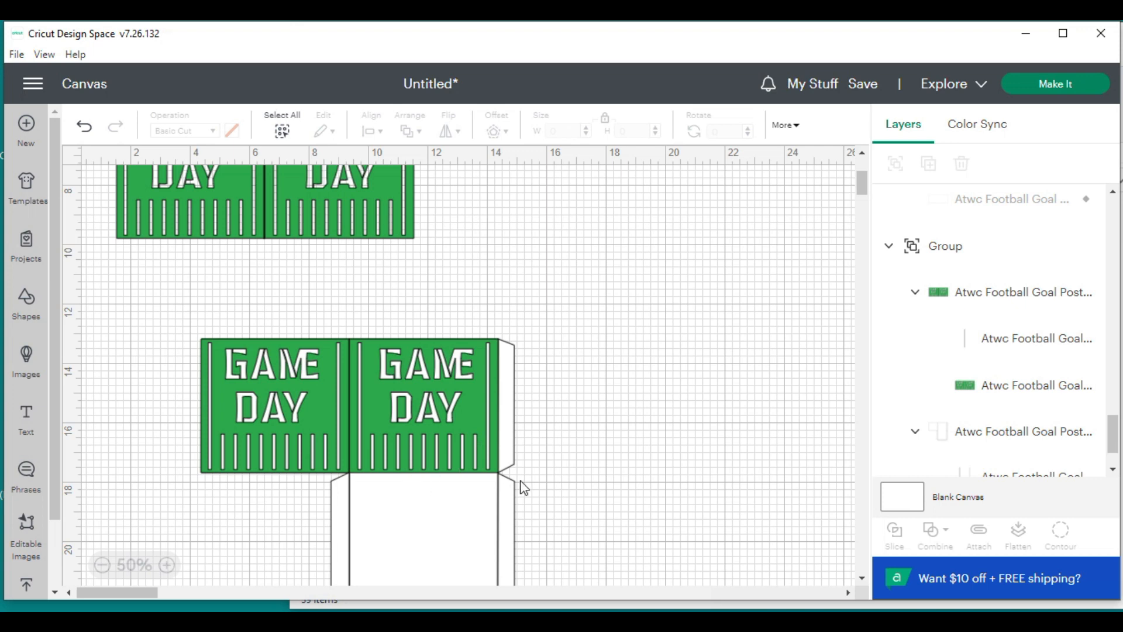
click(351, 381)
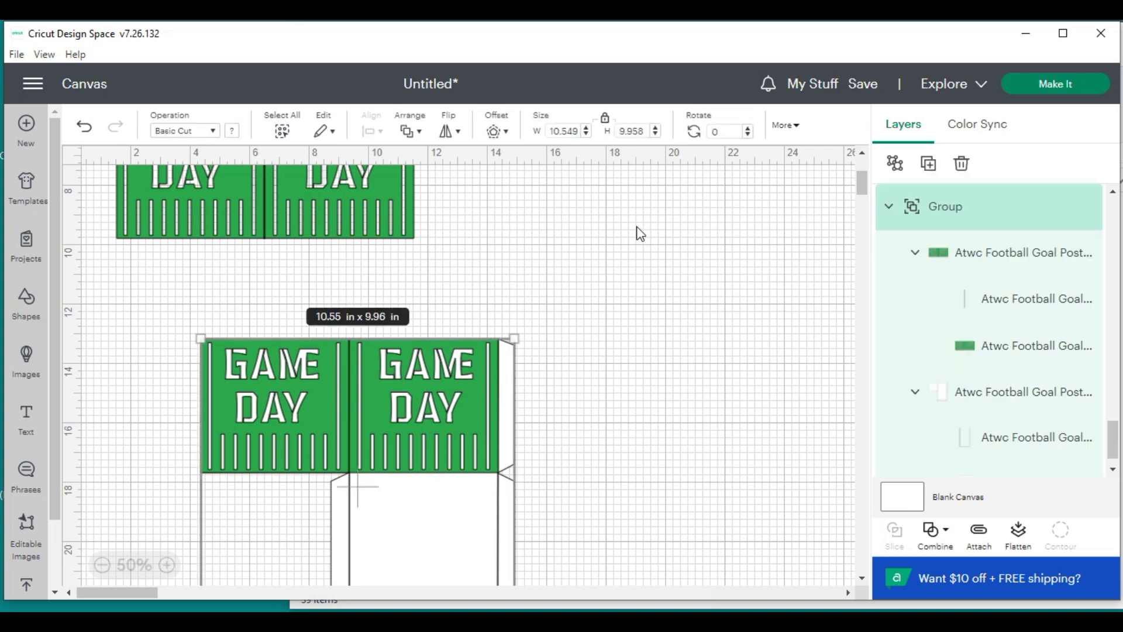
click(894, 165)
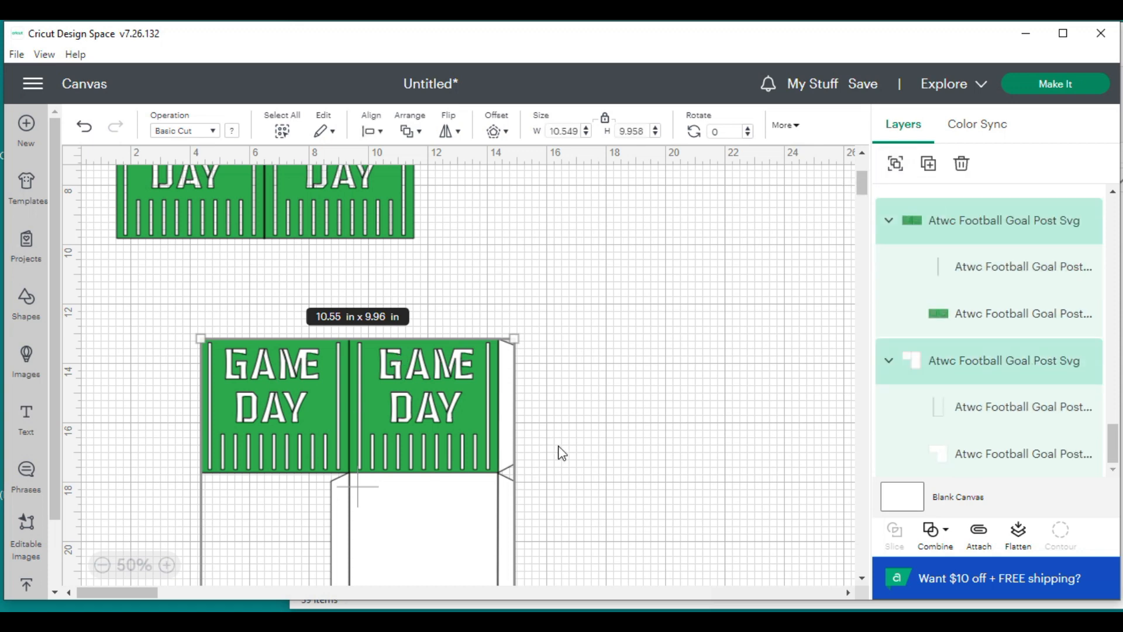
Move the second green GAME DAY panel beside the first one and hide its L-shaped white backing piece
click(560, 452)
drag(362, 406, 610, 167)
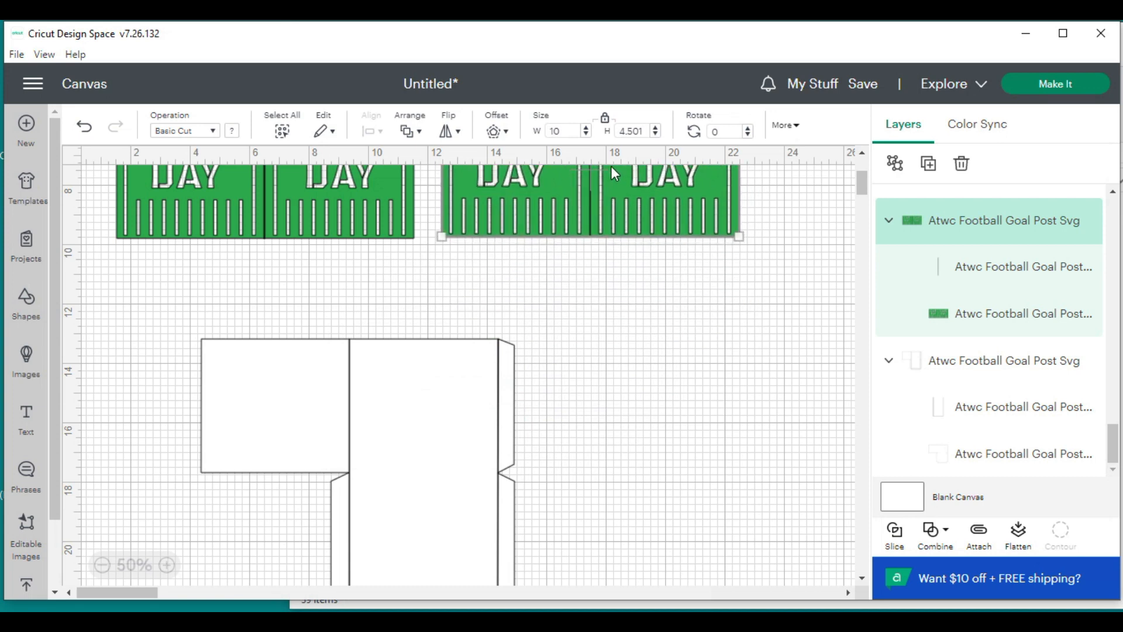
drag(605, 513, 296, 341)
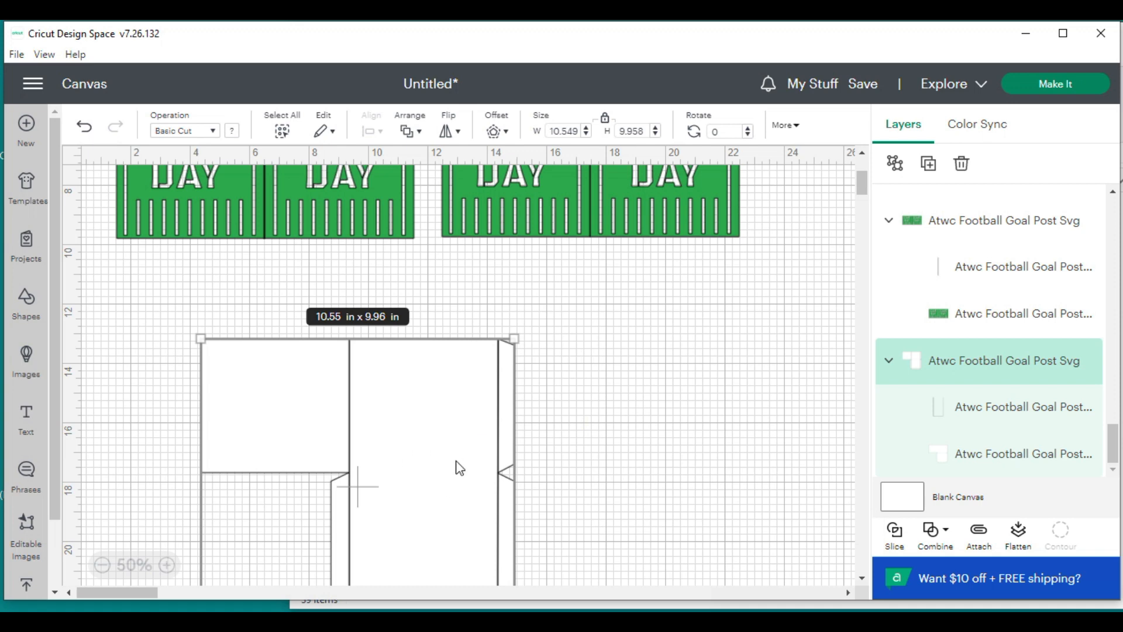
mouse_move(1063, 365)
click(1086, 365)
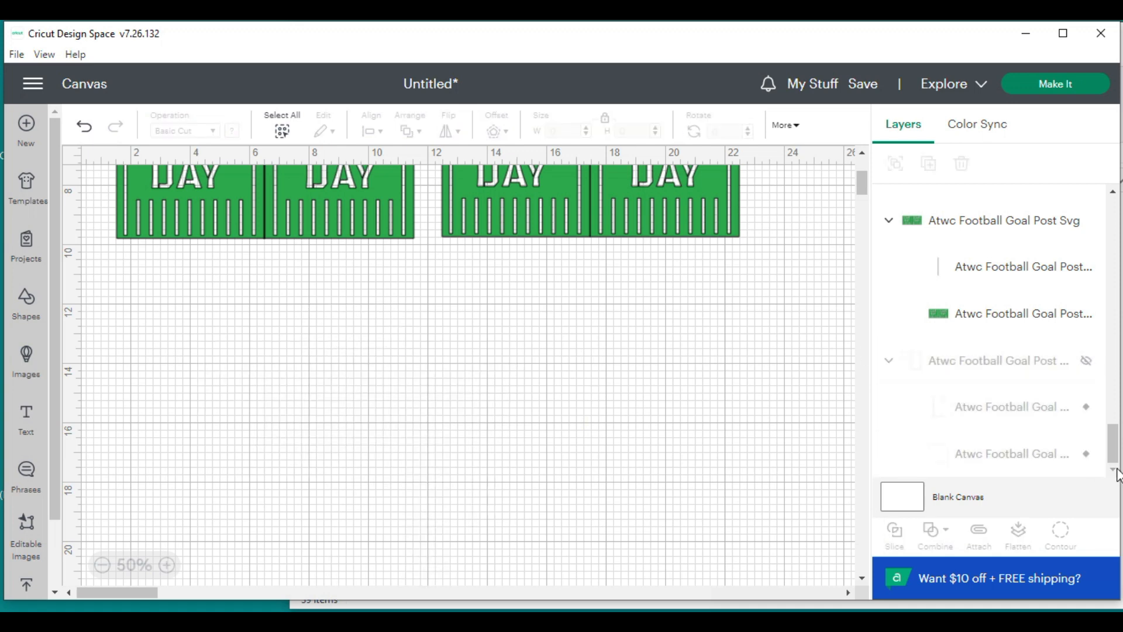
Move the two GAME DAY panels to the canvas's upper-left corner, one directly below the other
scroll(479, 379, up, 5)
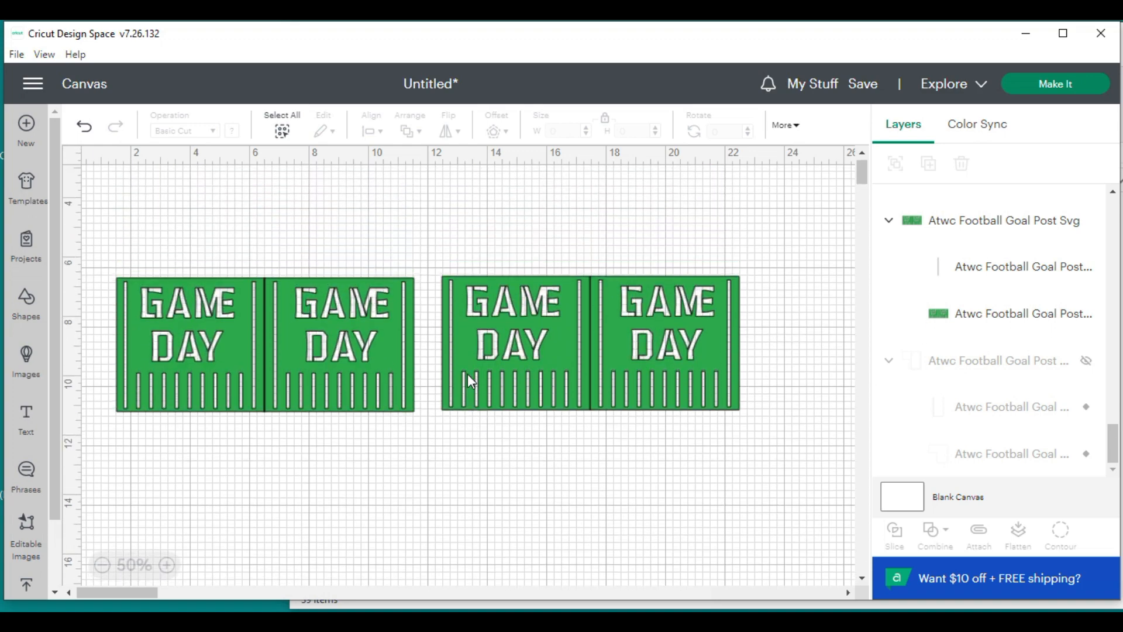
drag(276, 428, 247, 262)
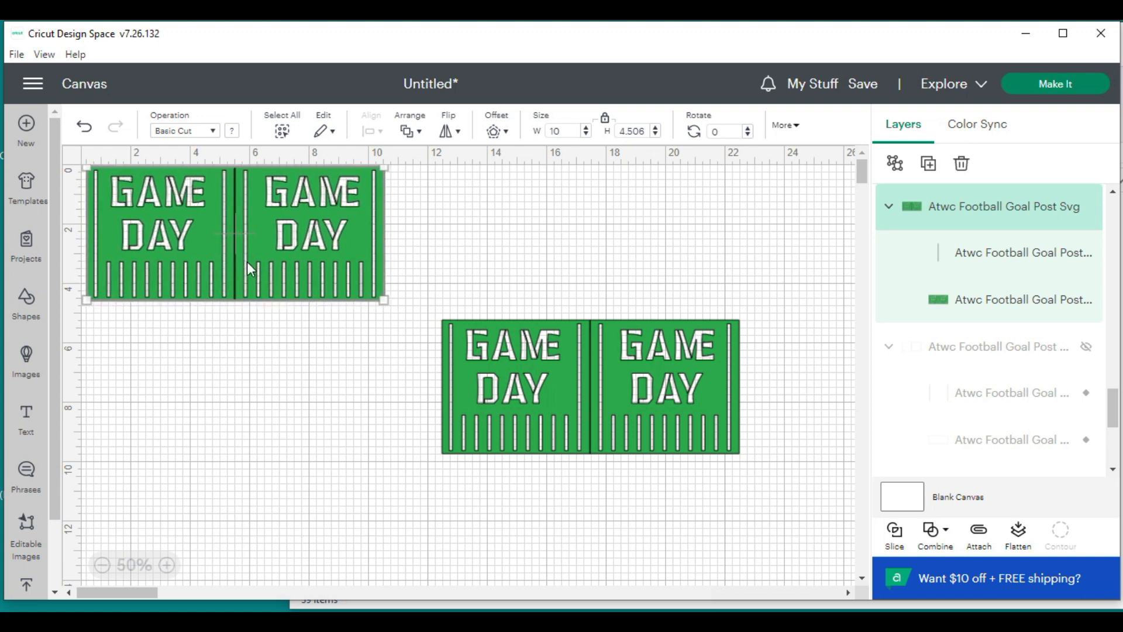
drag(614, 395, 254, 381)
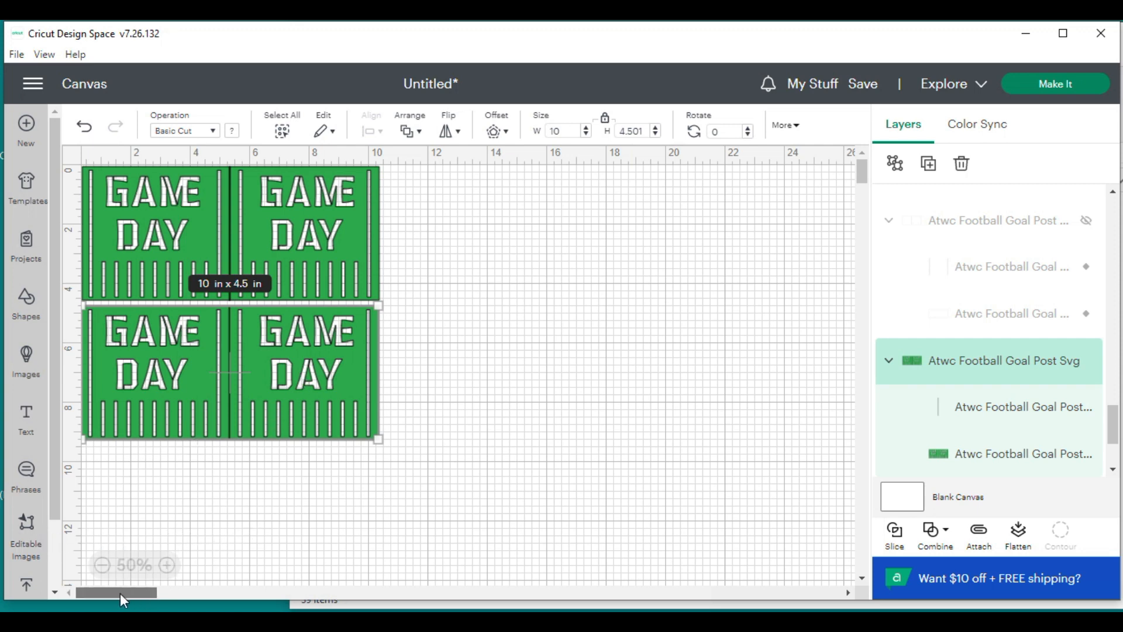
Shift both GAME DAY panels flush against the canvas's zero corner and narrow the gap between them
drag(127, 593, 114, 593)
drag(477, 391, 318, 272)
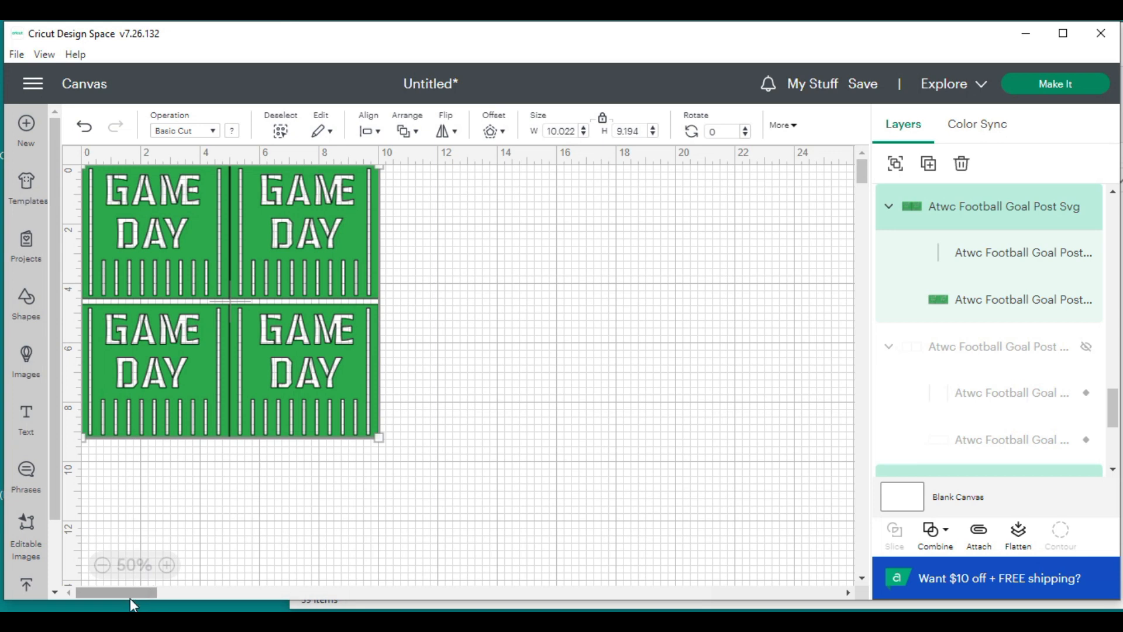
click(482, 333)
click(276, 374)
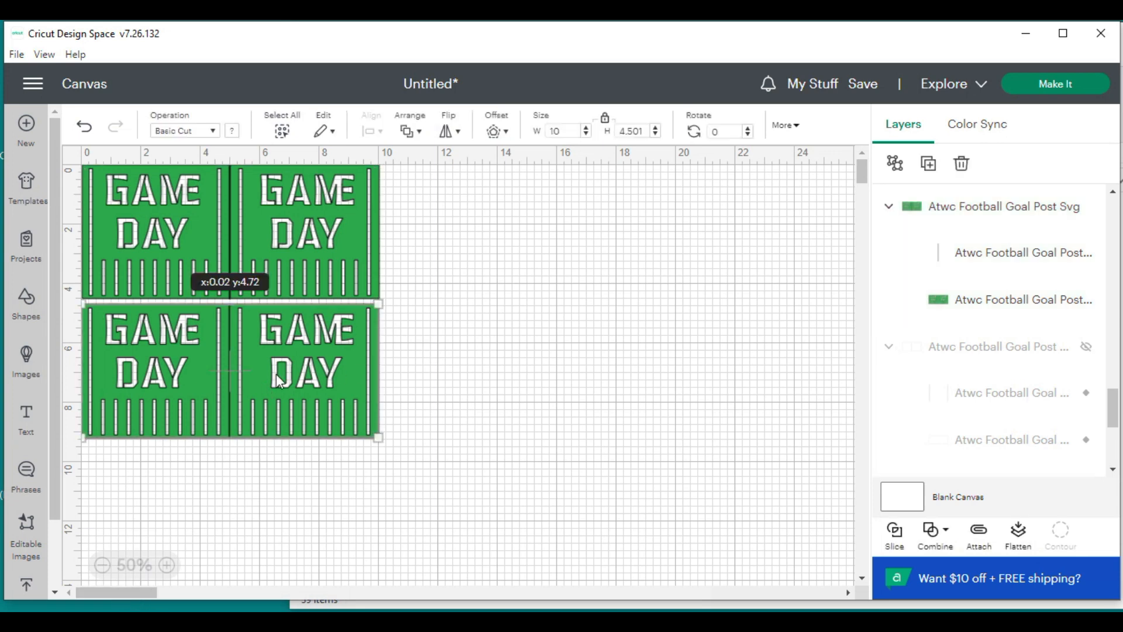
drag(276, 374, 277, 372)
click(470, 345)
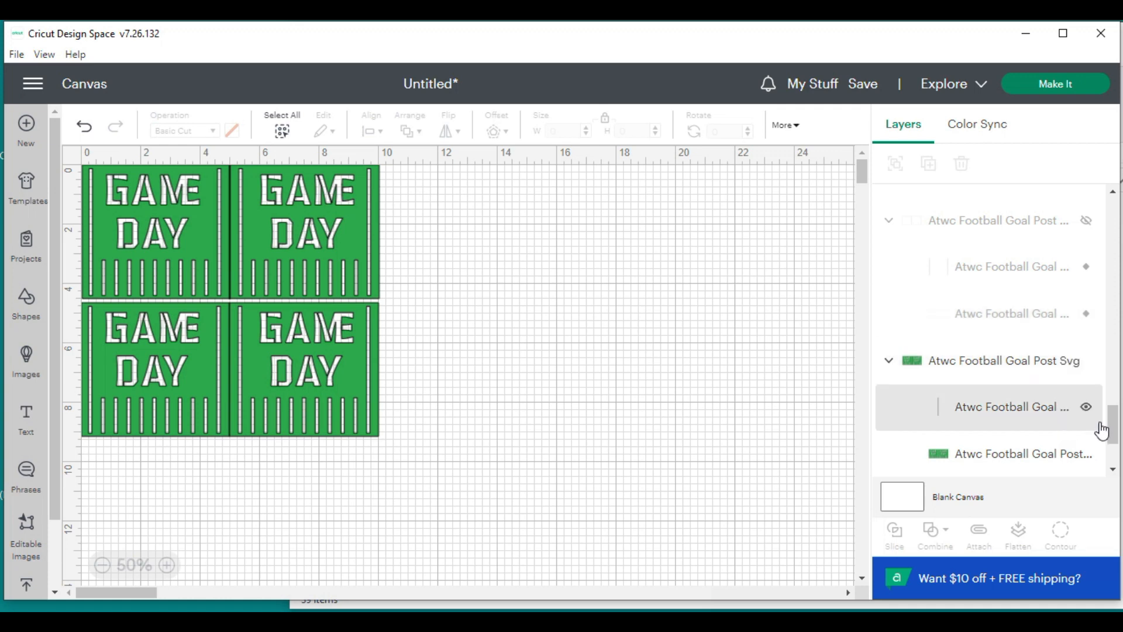
Show the hidden TOUCH DOWN banner group and spread apart its lettered, plain green and white pennant sets
drag(1115, 444, 1105, 213)
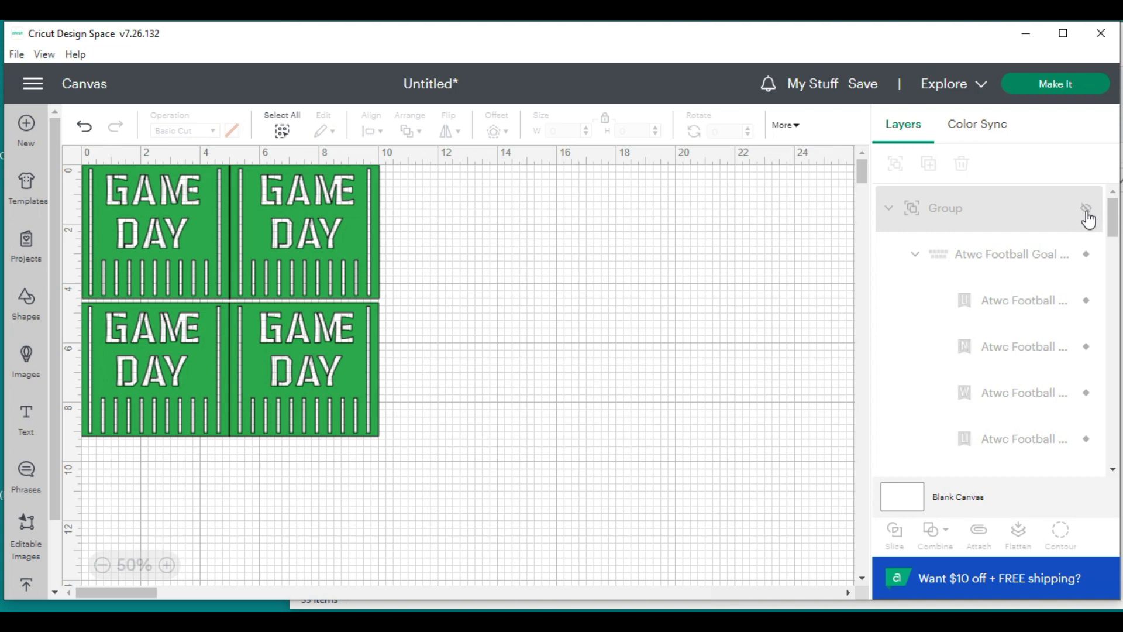
click(1086, 211)
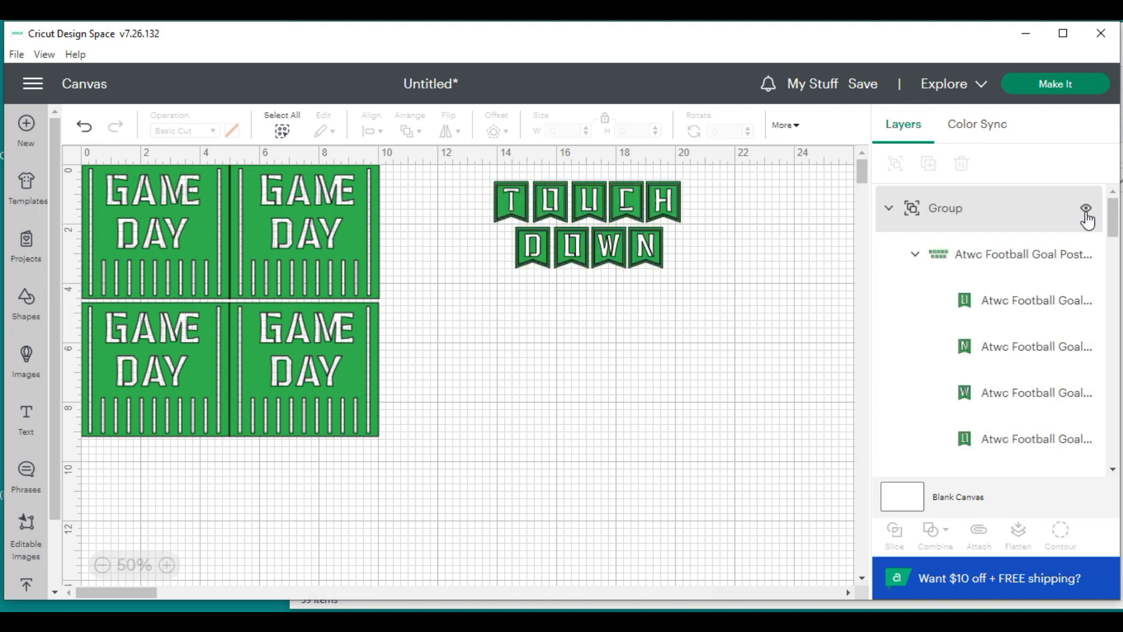
click(987, 257)
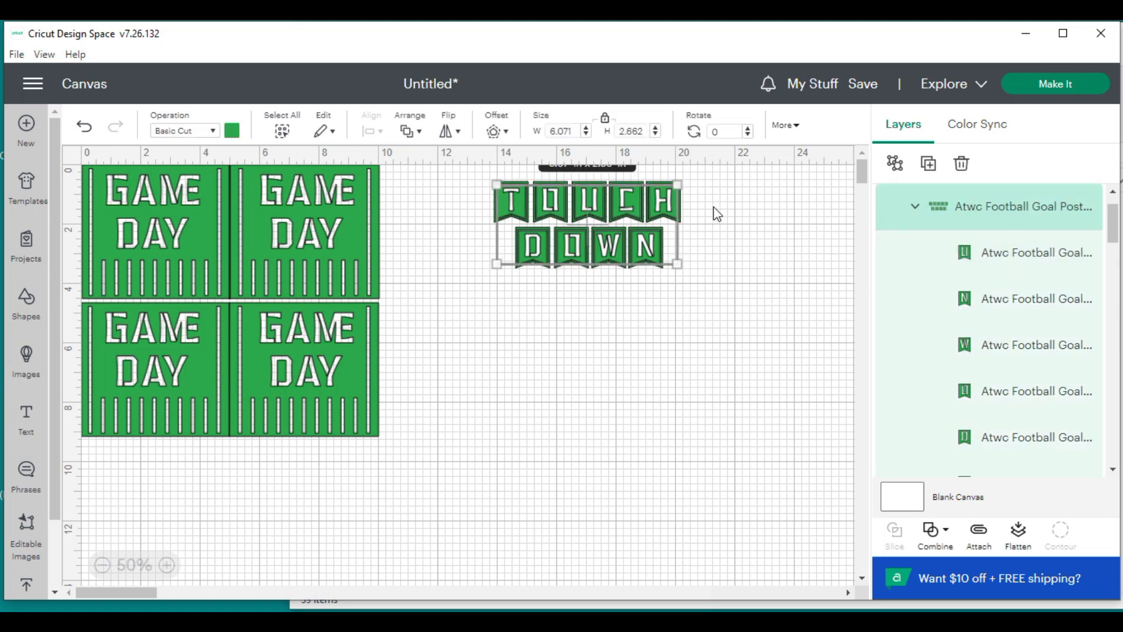
click(896, 173)
drag(620, 252, 523, 364)
drag(621, 219, 536, 263)
Hide the white pennant set of the TOUCH DOWN banner
click(646, 358)
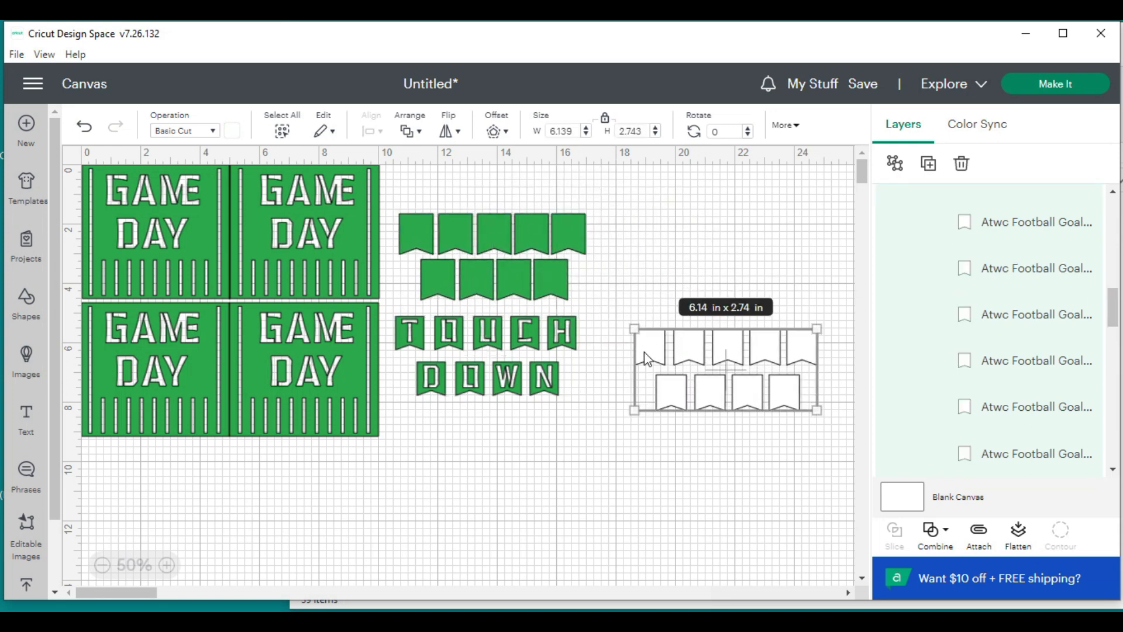
drag(1116, 312, 1117, 287)
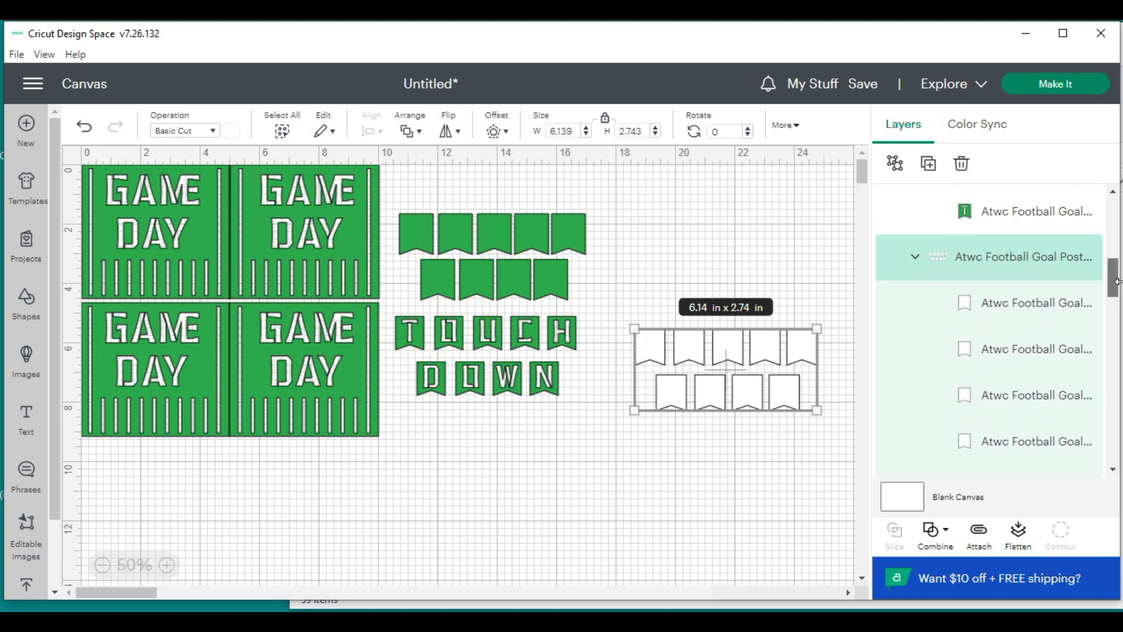
click(1086, 258)
Ungroup the TOUCH DOWN banner so the plain green set and the lettered set can be selected separately
click(480, 283)
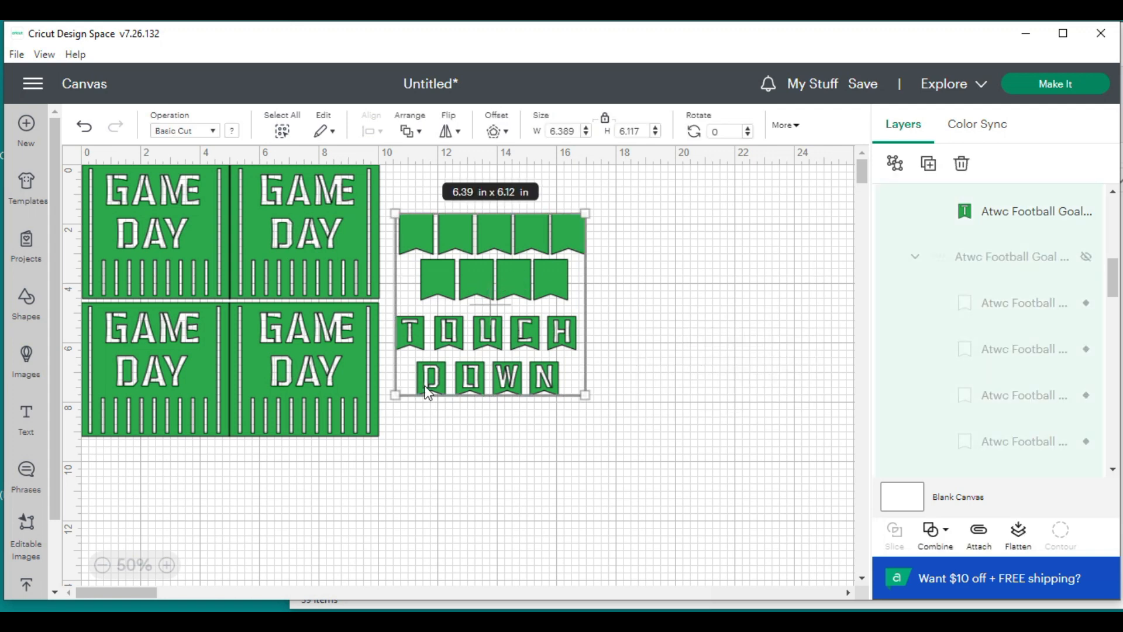
click(894, 167)
click(623, 289)
click(410, 233)
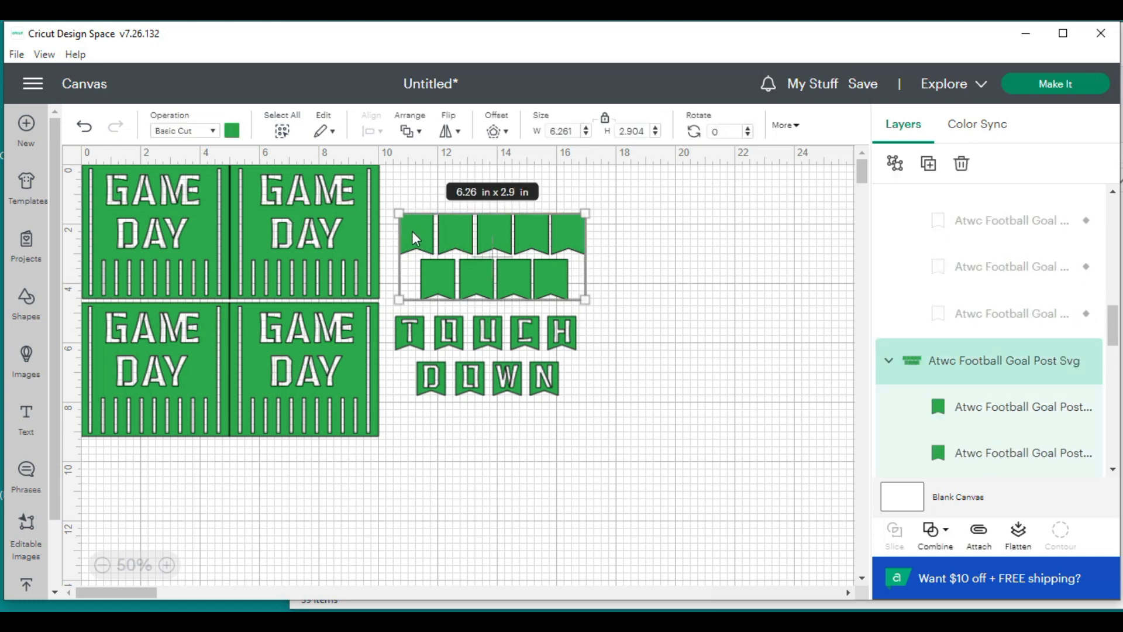
click(448, 374)
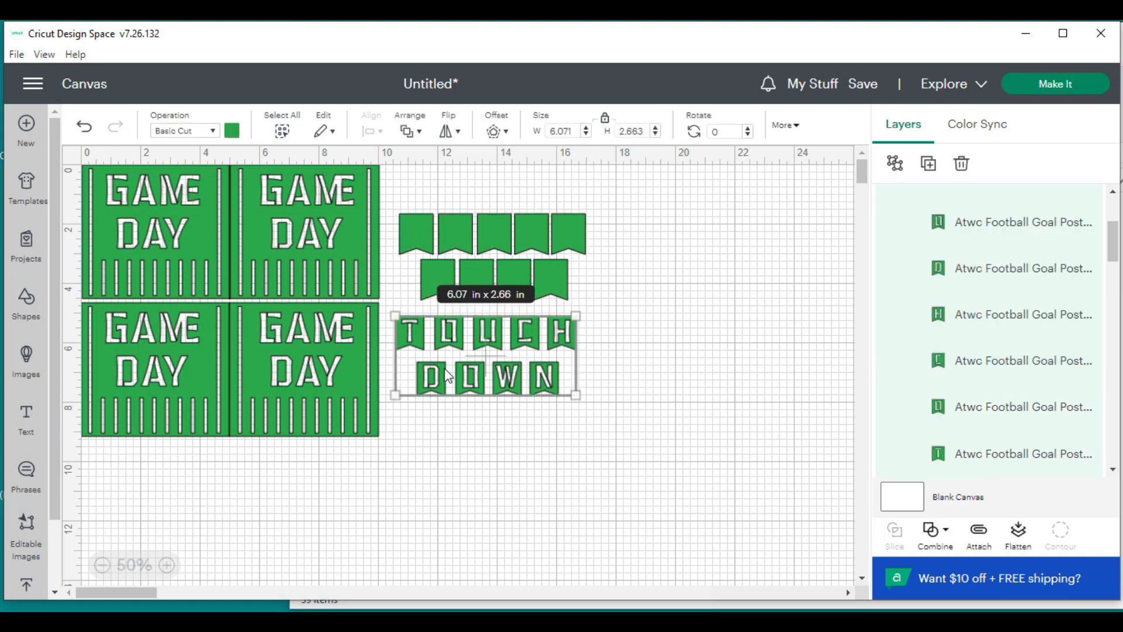
Ungroup the plain green pennant set and the lettered pennant set into individual pennants
click(451, 251)
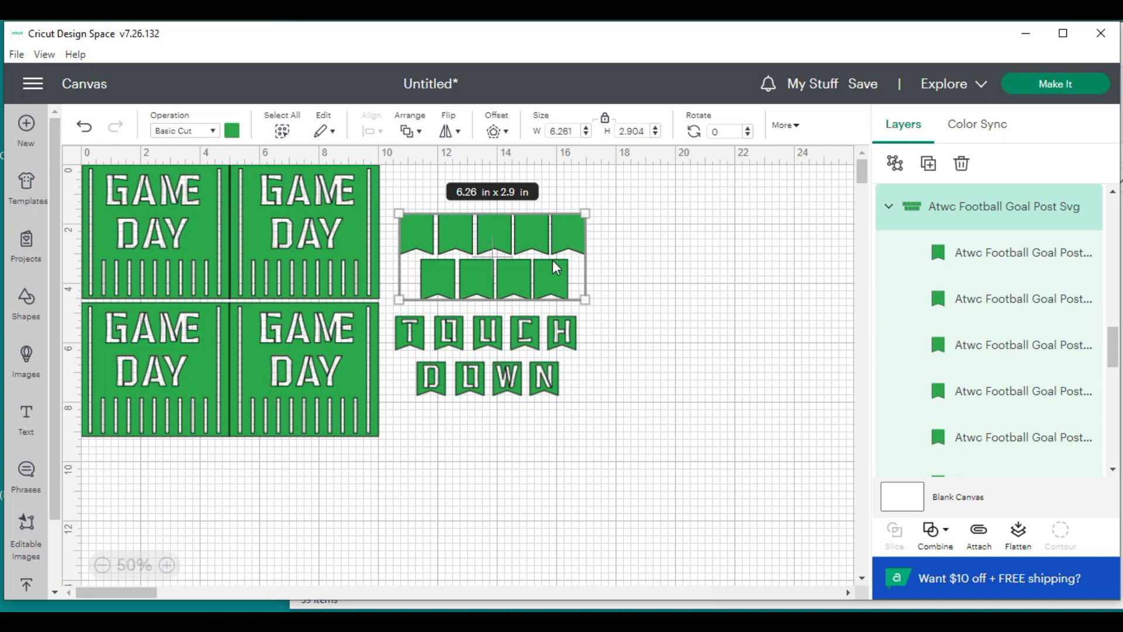
click(895, 162)
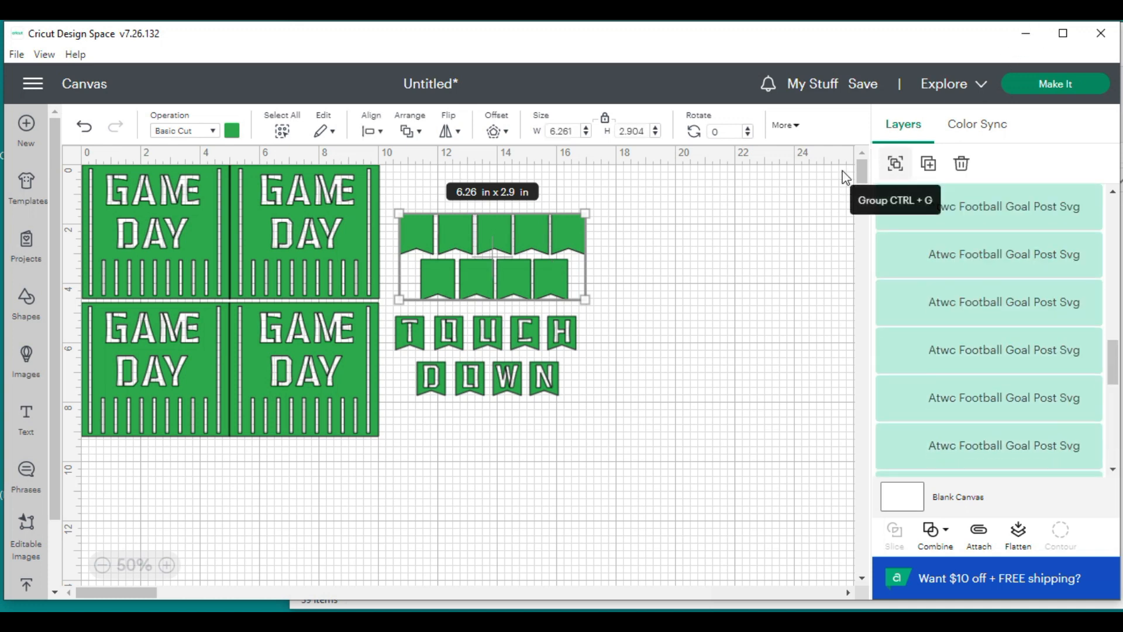
click(487, 342)
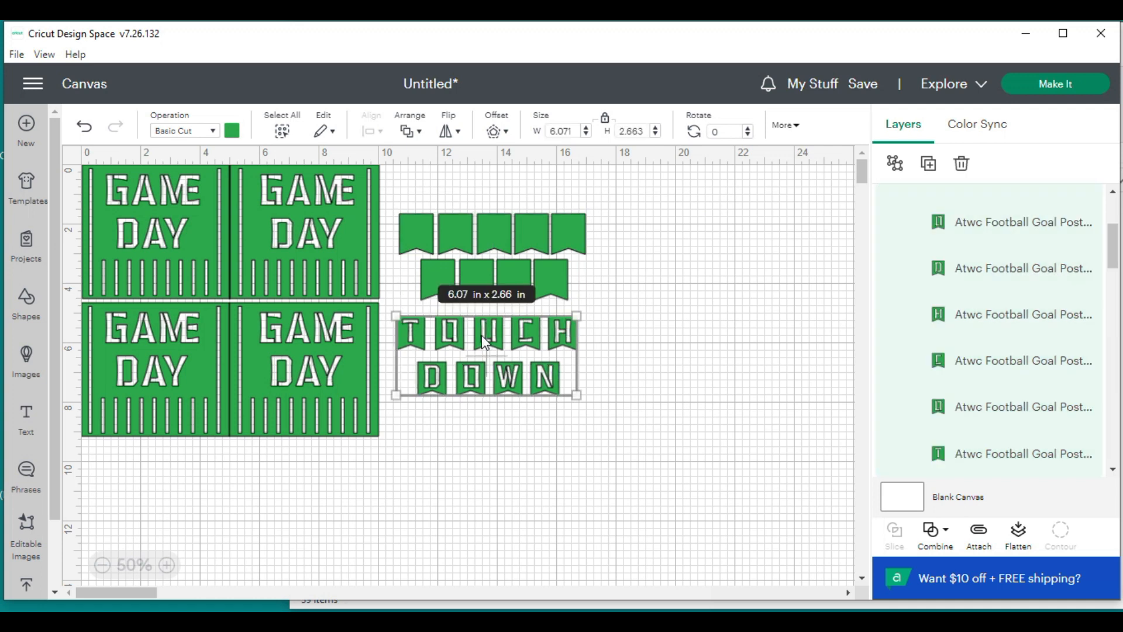
click(895, 163)
click(658, 411)
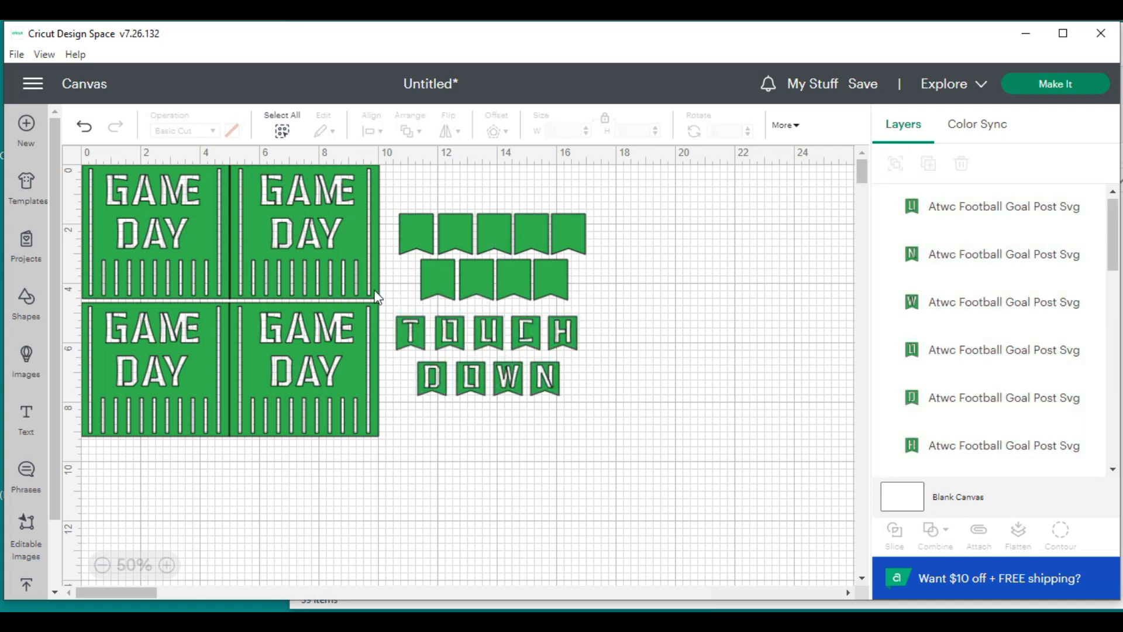
Line up the nine plain green pennants in a row directly beneath the stacked GAME DAY panels
drag(412, 229, 96, 454)
drag(461, 234, 145, 461)
drag(666, 248, 182, 463)
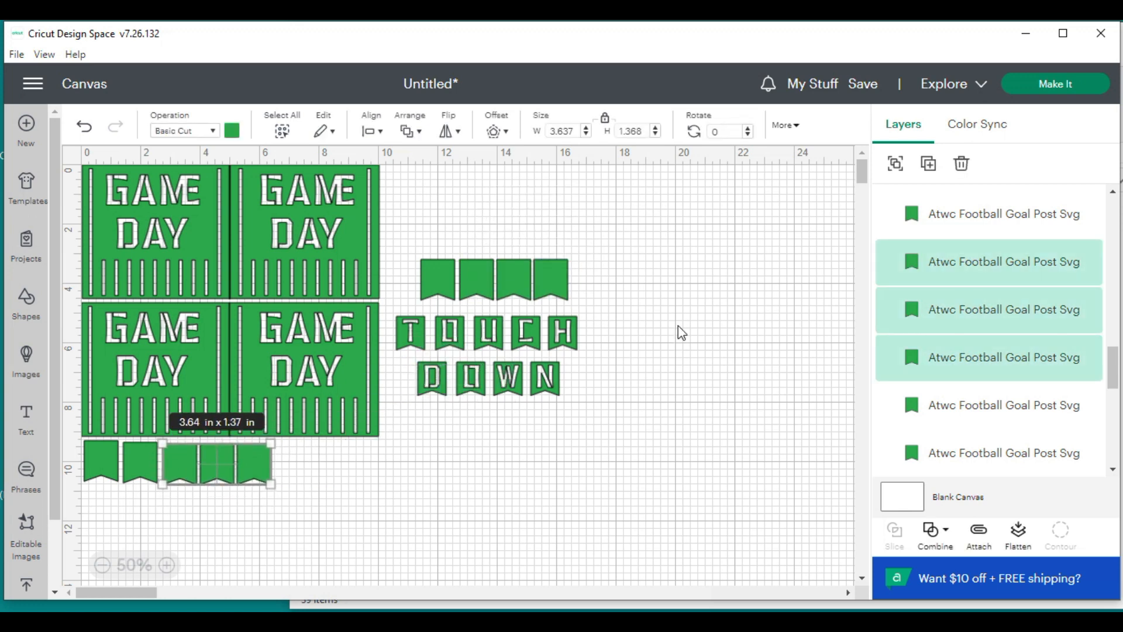
drag(622, 282, 419, 241)
drag(443, 289, 303, 471)
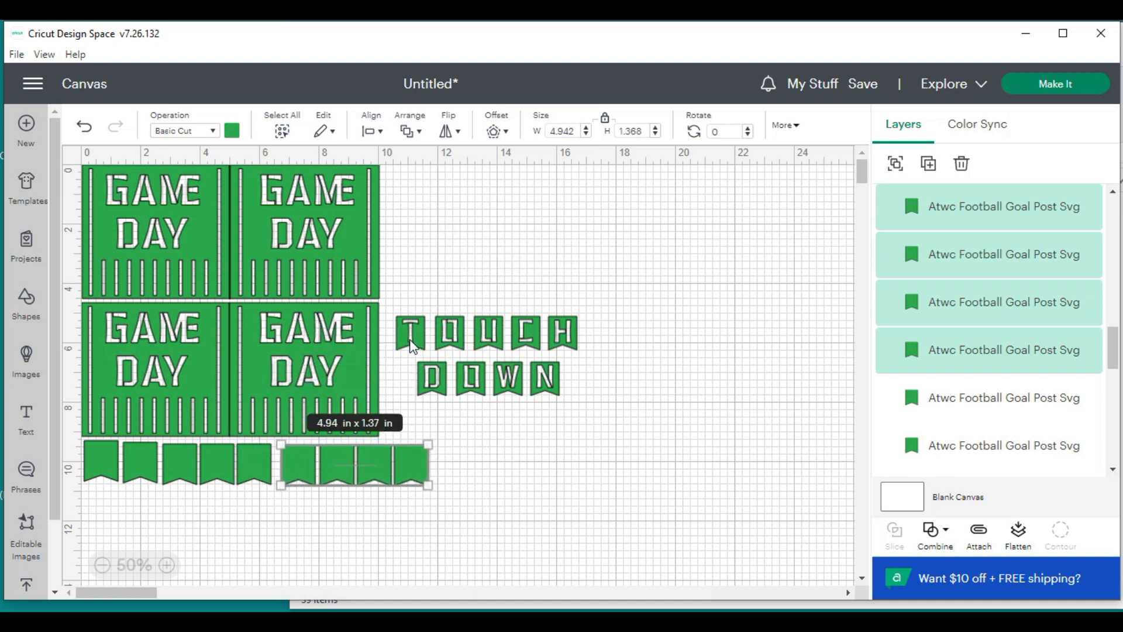
Stack the lettered pennants T, O, U, C, H, D and O in a column along the GAME DAY panels' right edge
drag(411, 346, 398, 197)
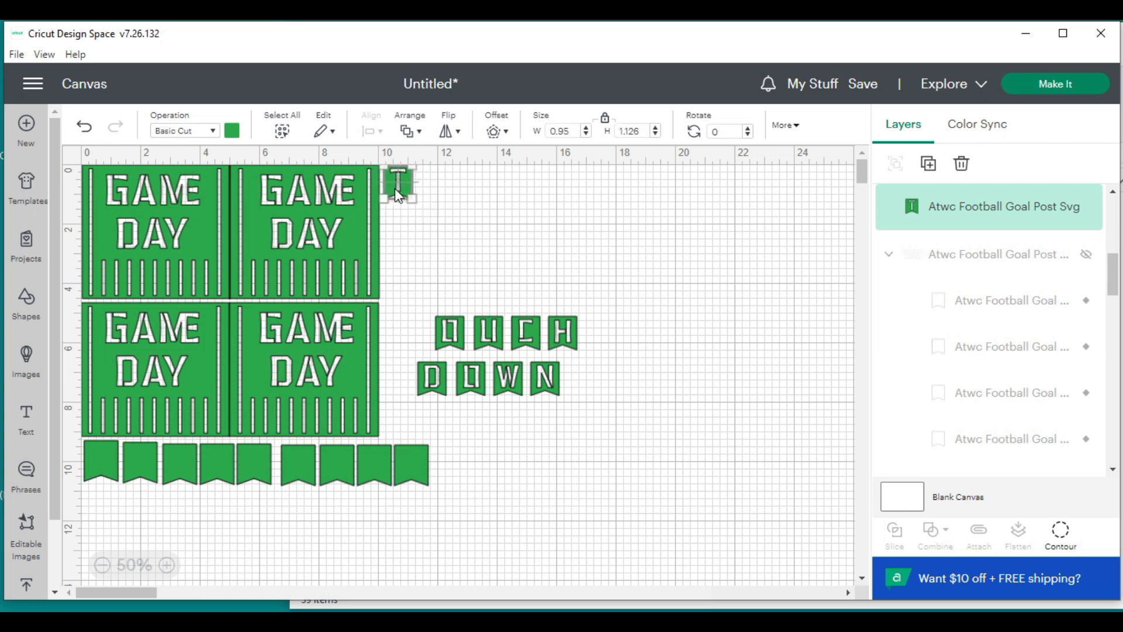
drag(447, 334, 397, 223)
drag(477, 324, 401, 255)
drag(525, 331, 402, 298)
drag(565, 333, 406, 338)
drag(399, 328, 402, 331)
drag(442, 391, 404, 431)
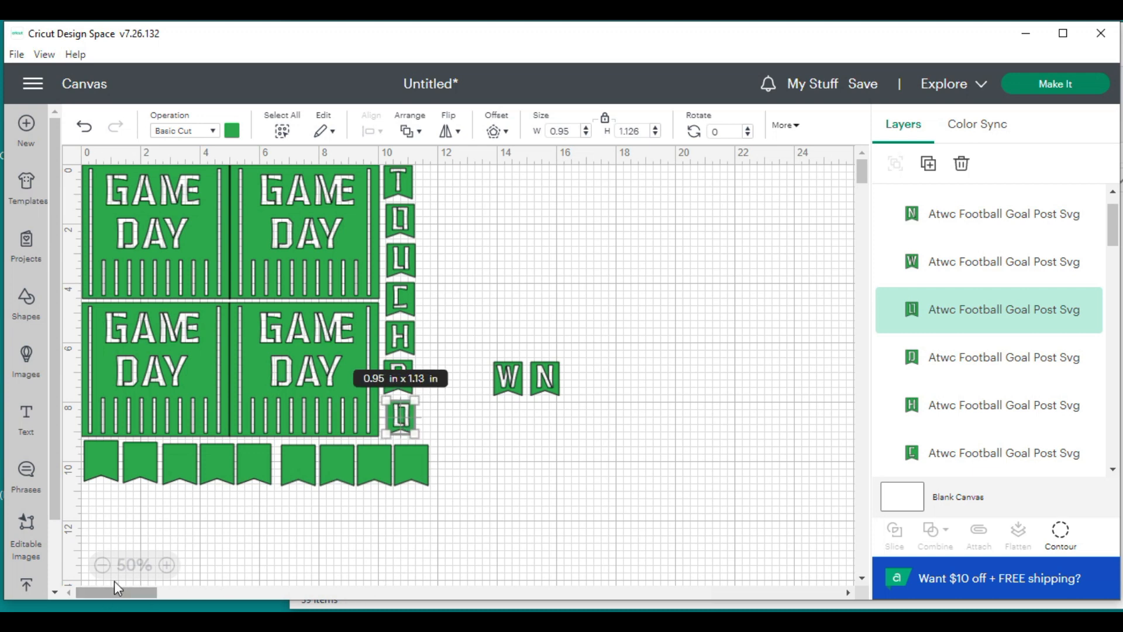
Tighten the column of lettered pennants beneath the T, moving O, U, C, H, D and O closer together beside the GAME DAY panels
click(166, 566)
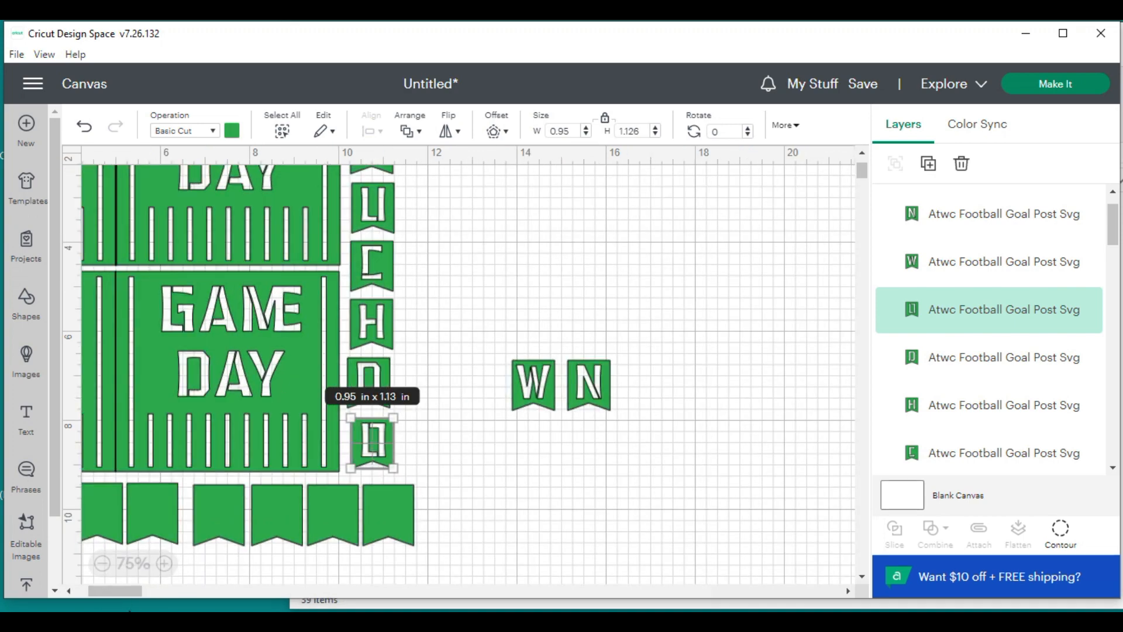
drag(122, 594, 103, 592)
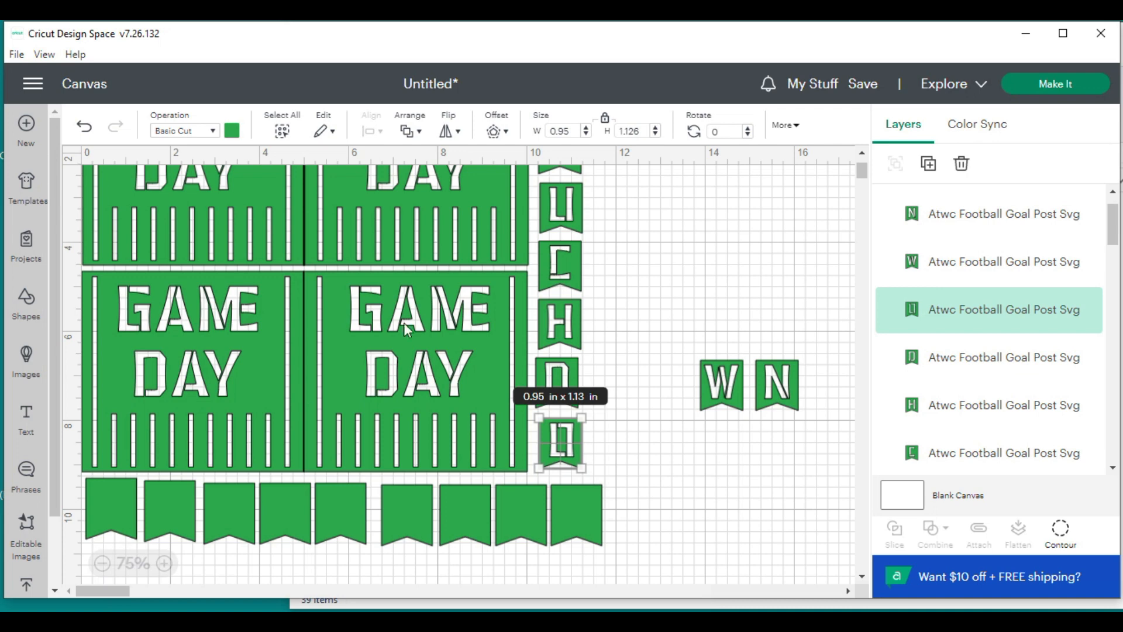
scroll(643, 318, up, 3)
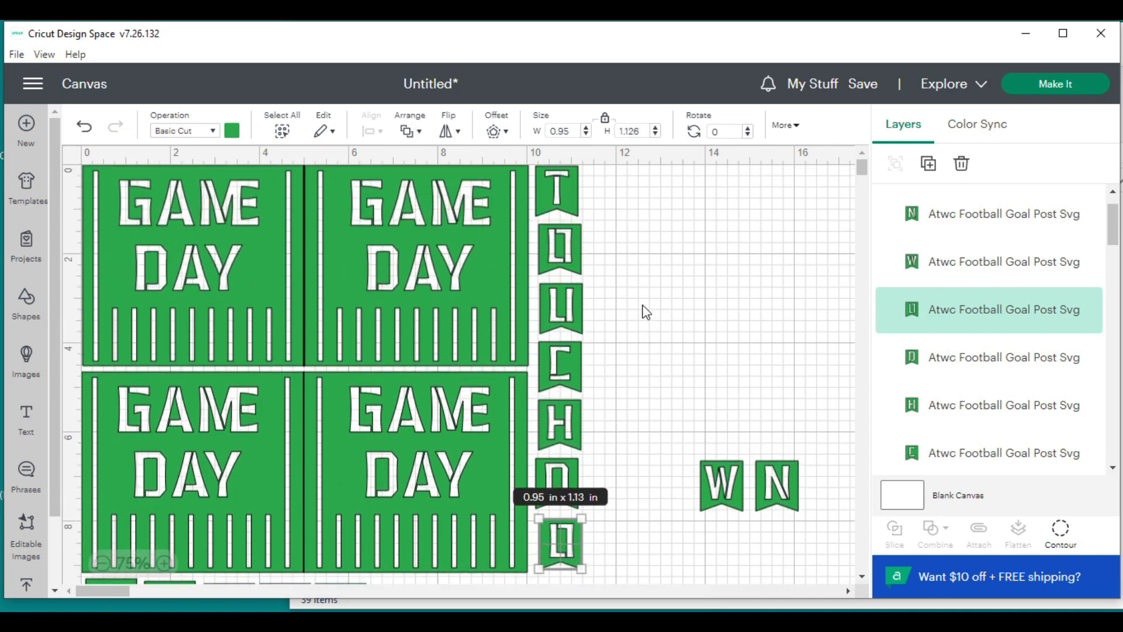
click(569, 254)
drag(570, 254, 566, 254)
drag(563, 298, 559, 297)
drag(561, 364, 558, 357)
drag(559, 437, 556, 419)
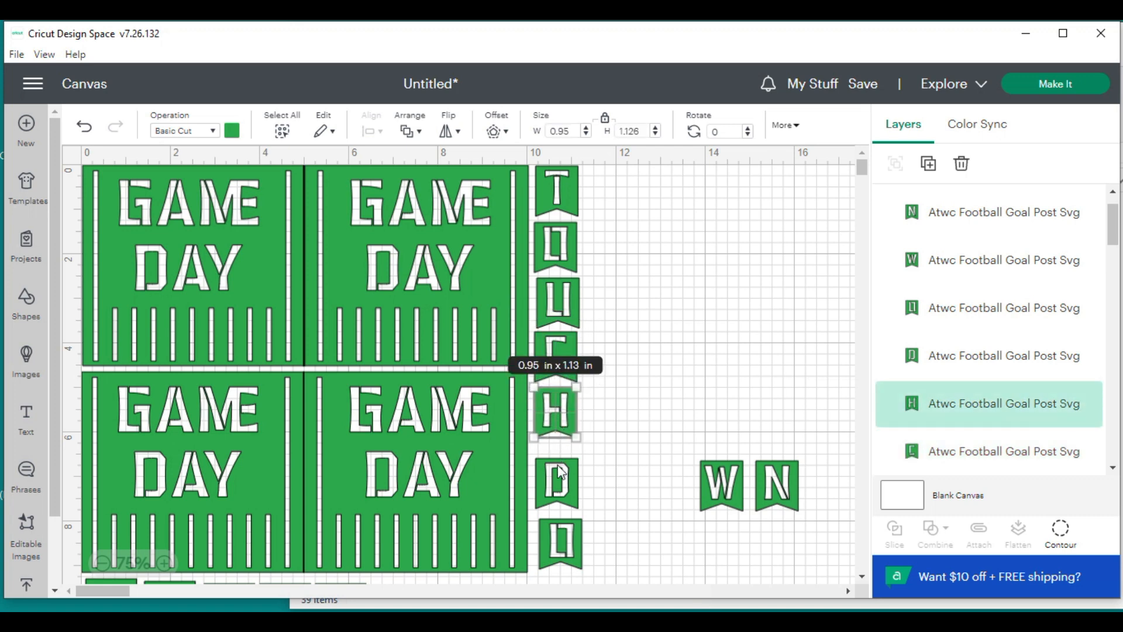
click(561, 471)
click(575, 503)
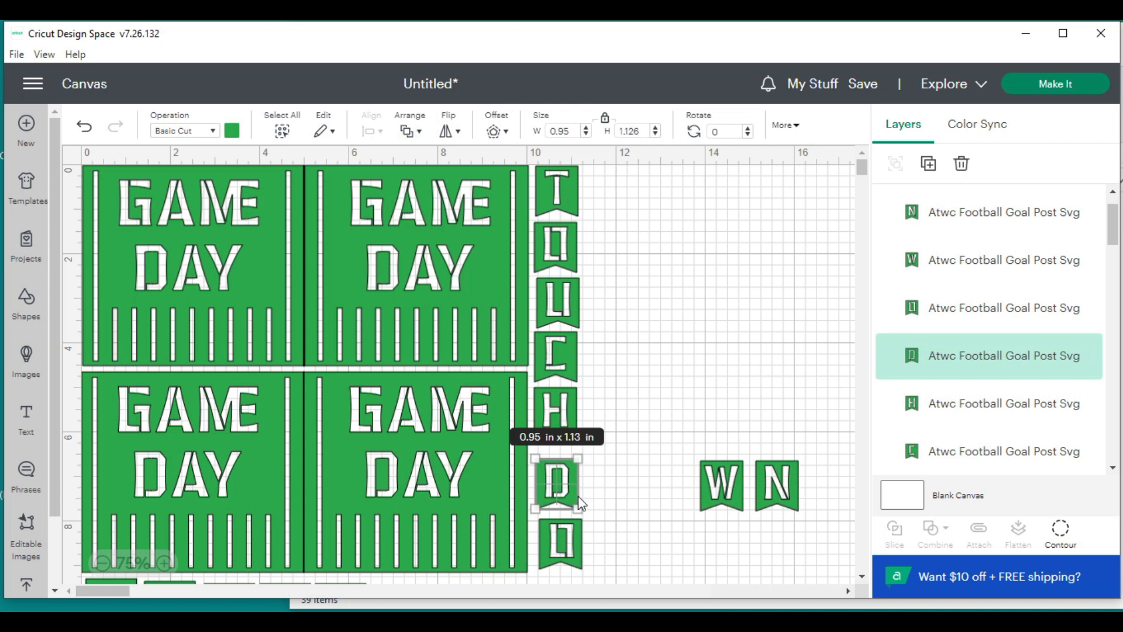
drag(562, 491, 557, 477)
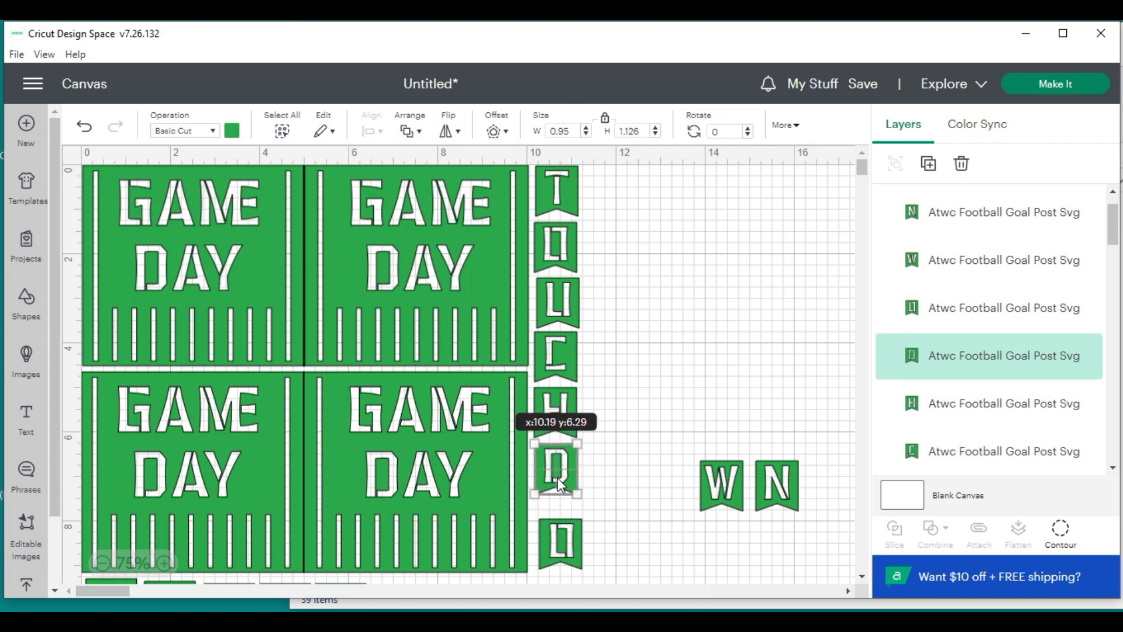
drag(567, 547, 564, 530)
Center the nine plain green pennants vertically with each other and move the row close beneath the lower GAME DAY panel
scroll(615, 434, down, 5)
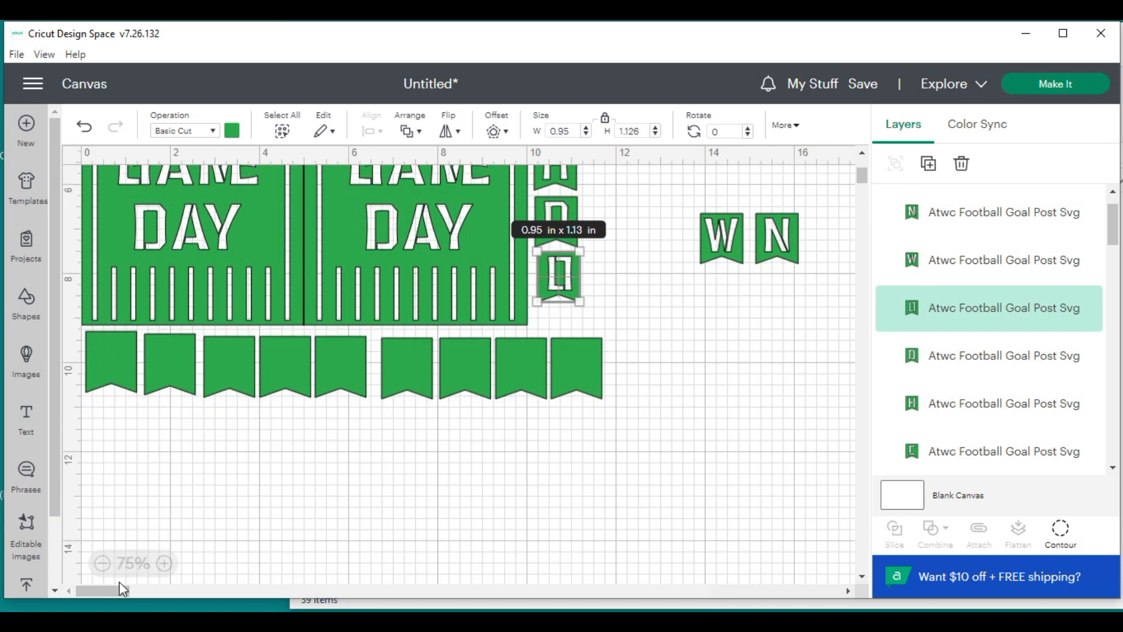
drag(616, 417, 92, 349)
mouse_move(208, 375)
mouse_down()
mouse_move(202, 381)
mouse_move(211, 375)
mouse_up()
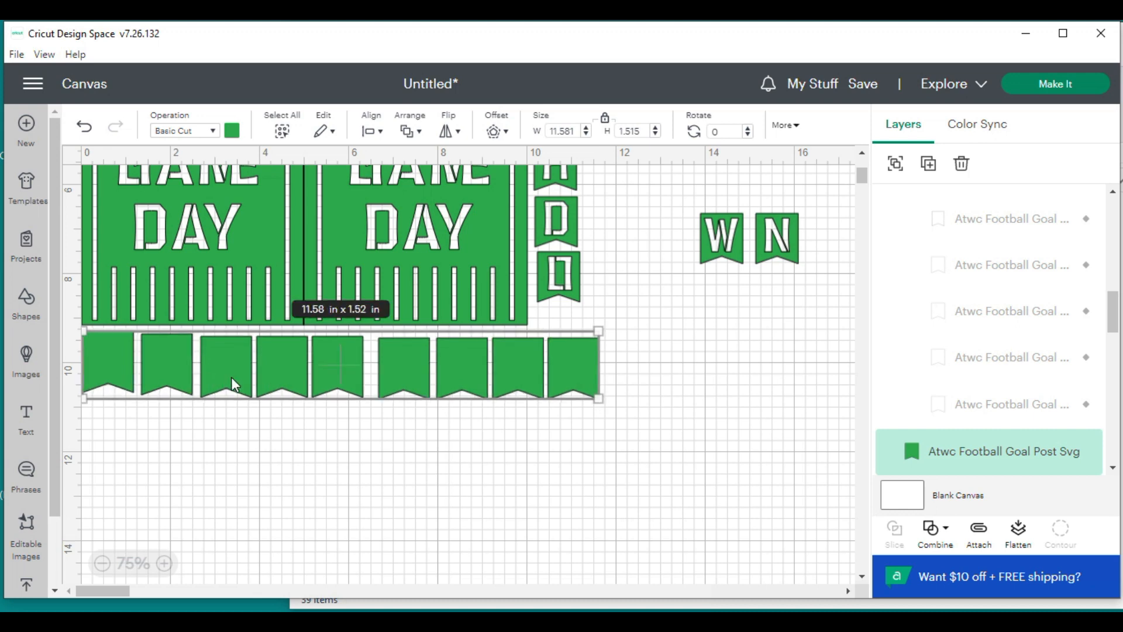
click(376, 137)
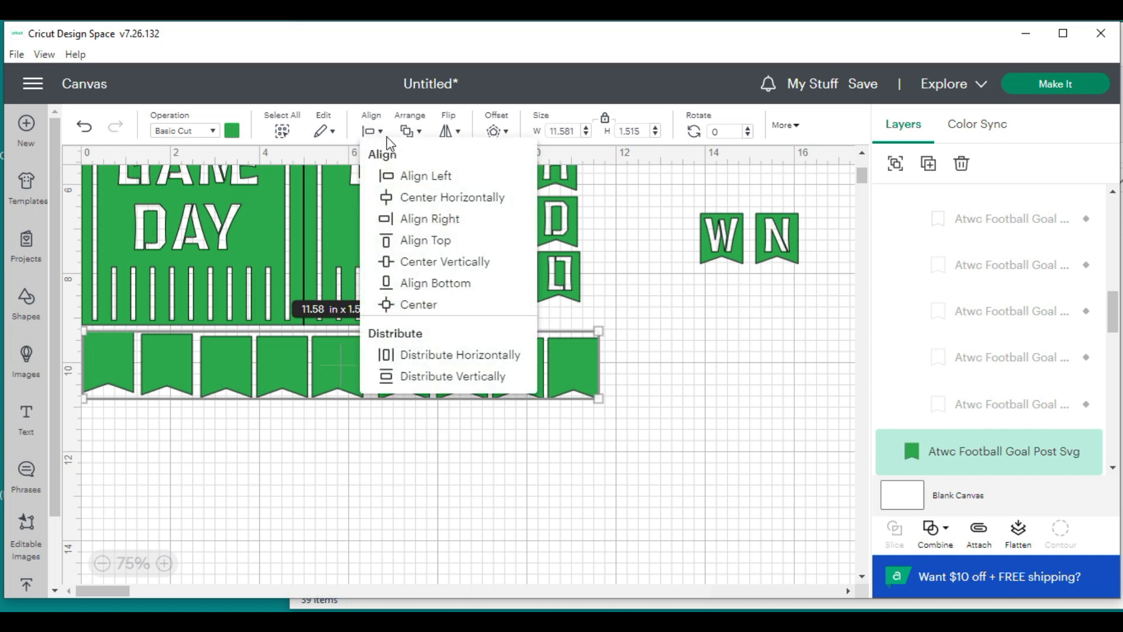
click(443, 269)
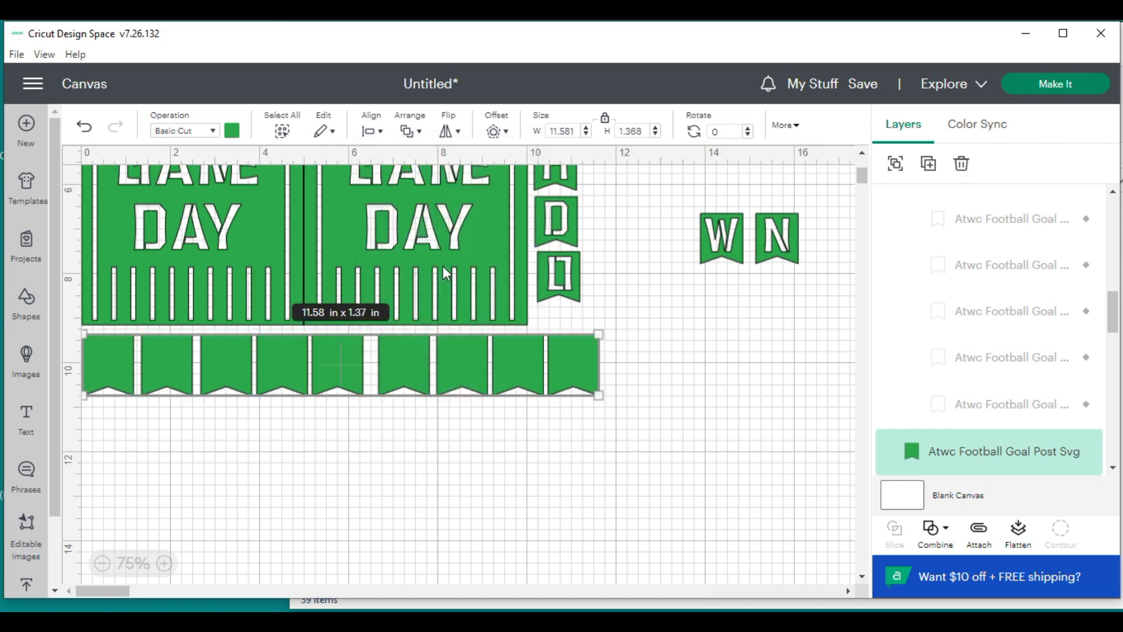
click(433, 378)
drag(605, 427, 117, 376)
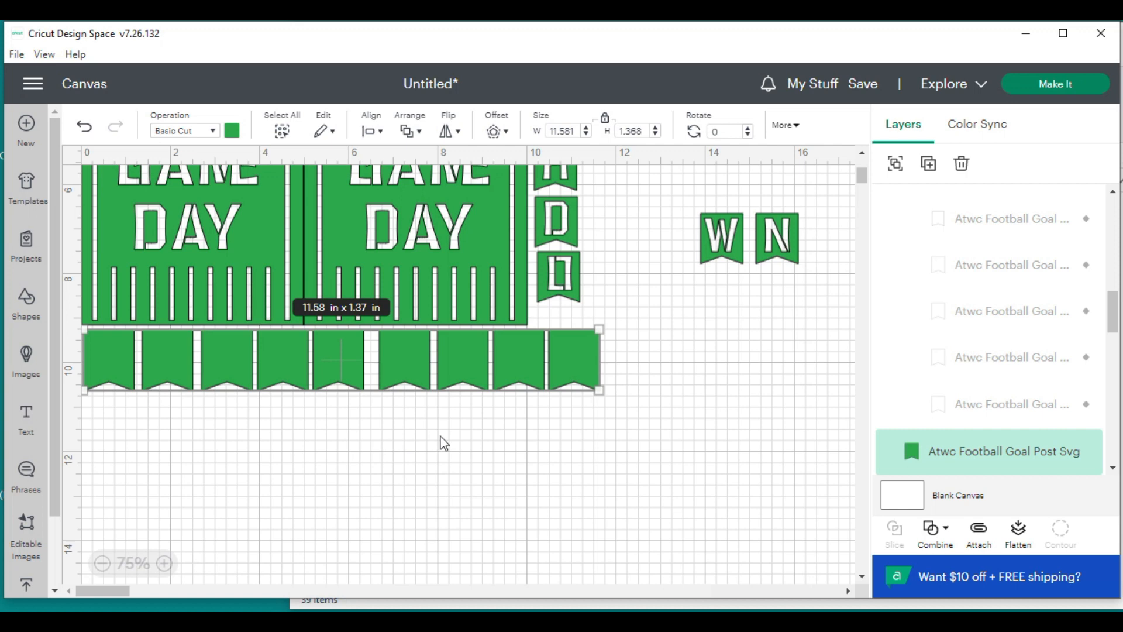
Move the W and N pennants below the plain row, rotate them 90 degrees and place them side by side
drag(806, 293, 125, 416)
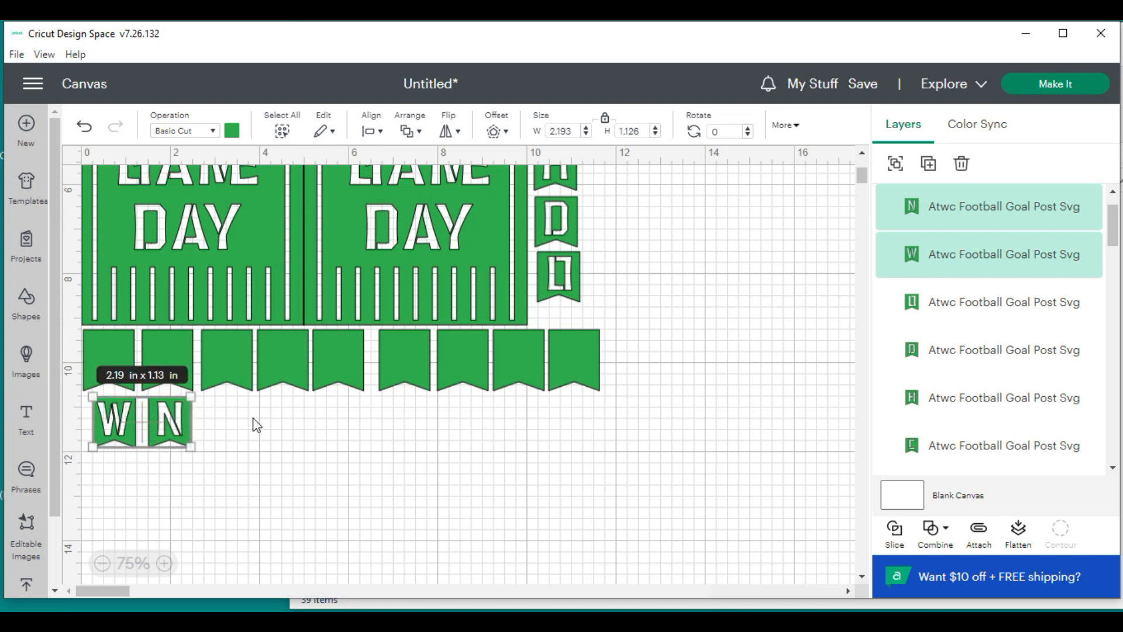
click(713, 132)
text(9)
key(Return)
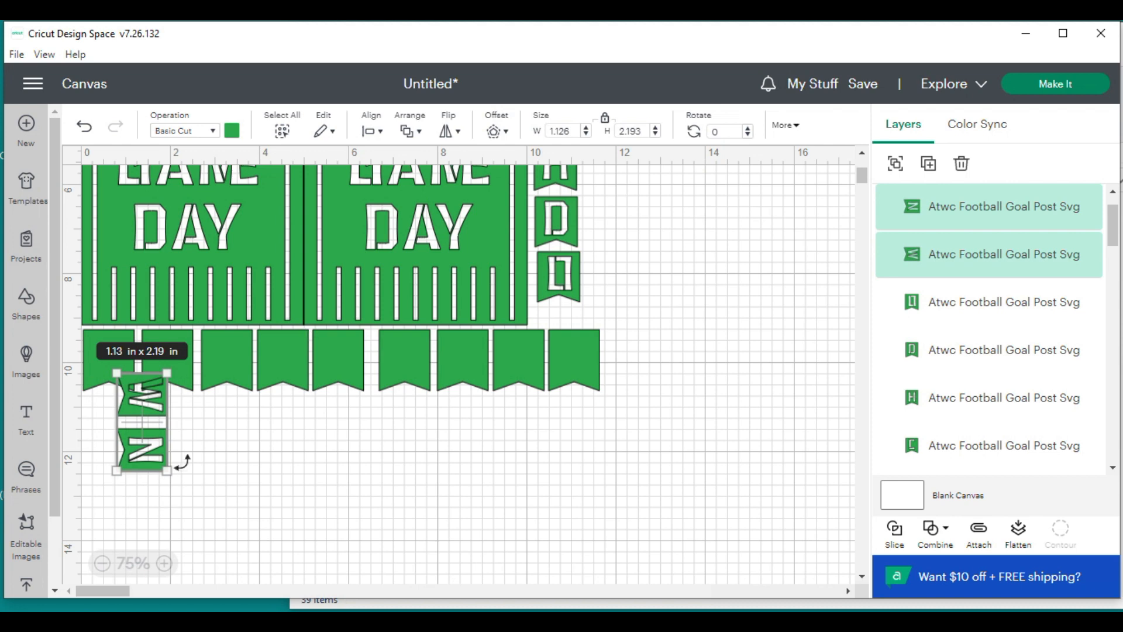
click(125, 485)
drag(158, 451, 202, 426)
drag(150, 395, 117, 421)
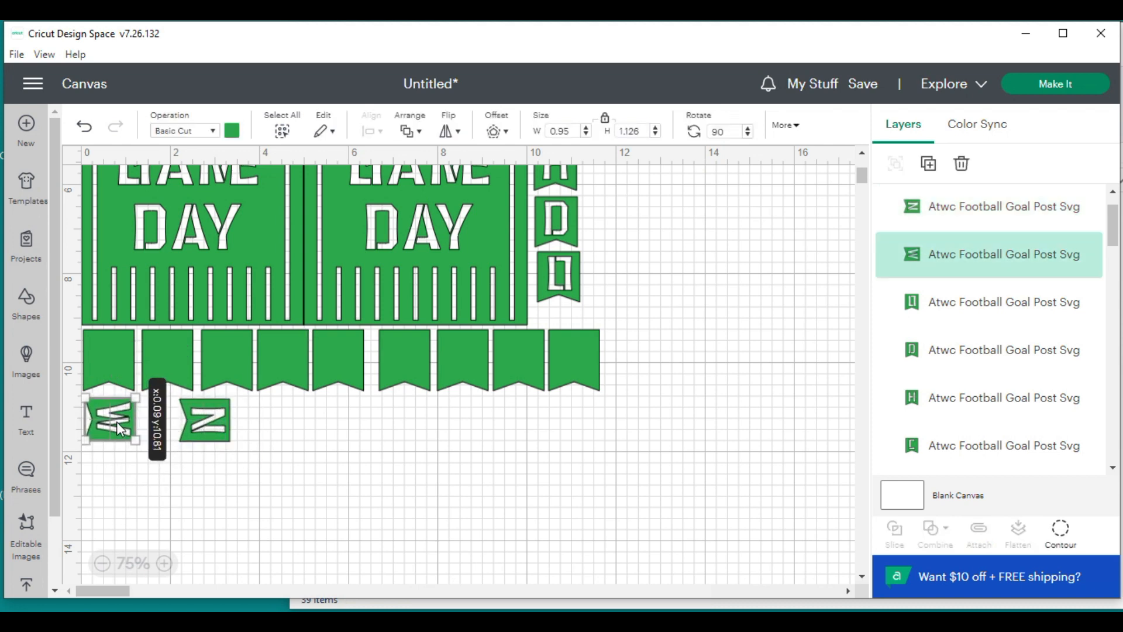
drag(206, 423, 186, 423)
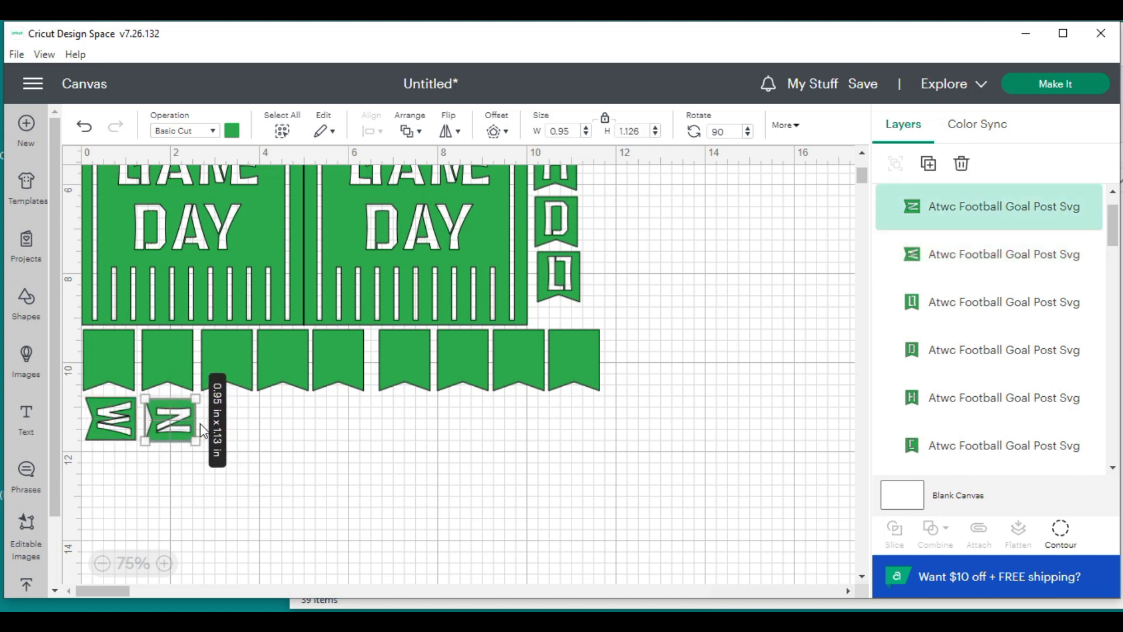
Change the black center fold line of the upper GAME DAY panel from a cut to a Score operation
scroll(638, 410, up, 10)
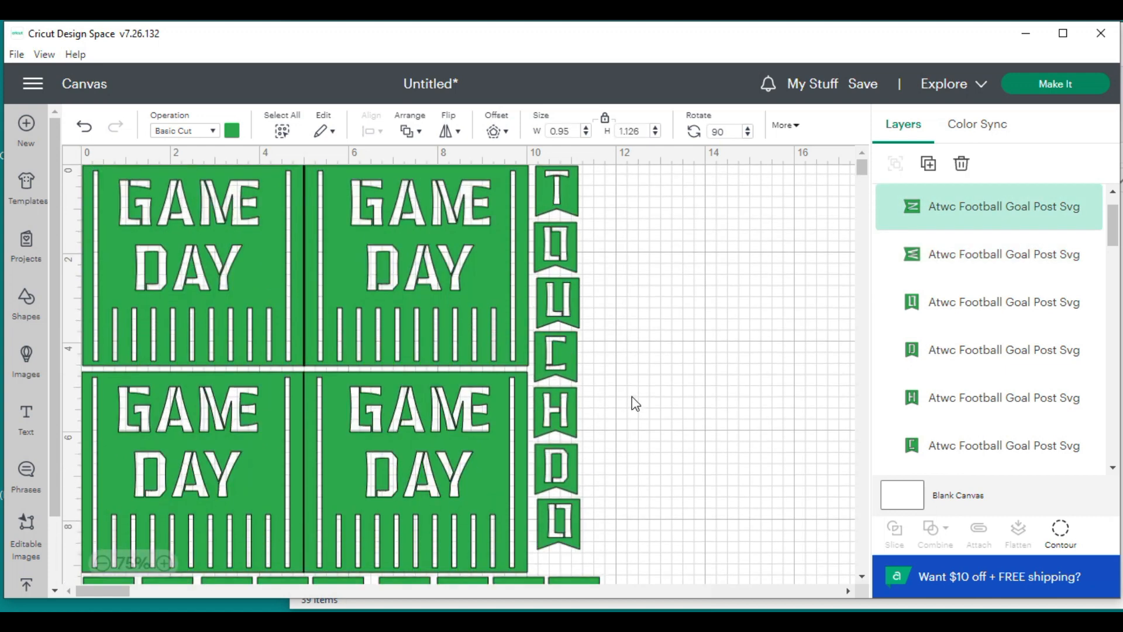
scroll(591, 363, down, 2)
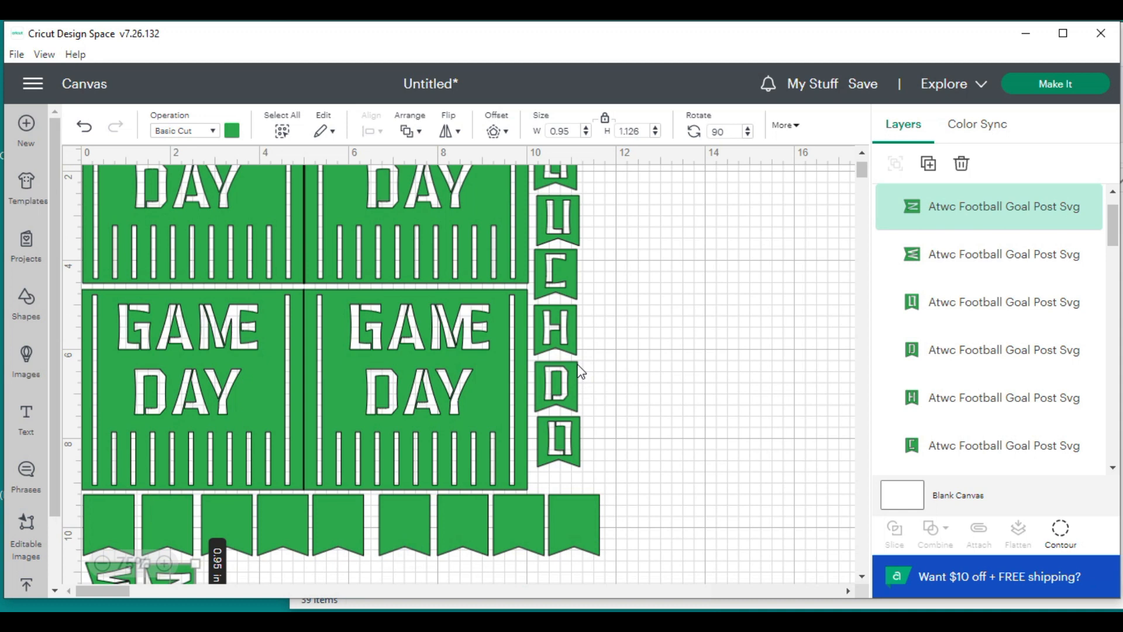
scroll(536, 316, down, 4)
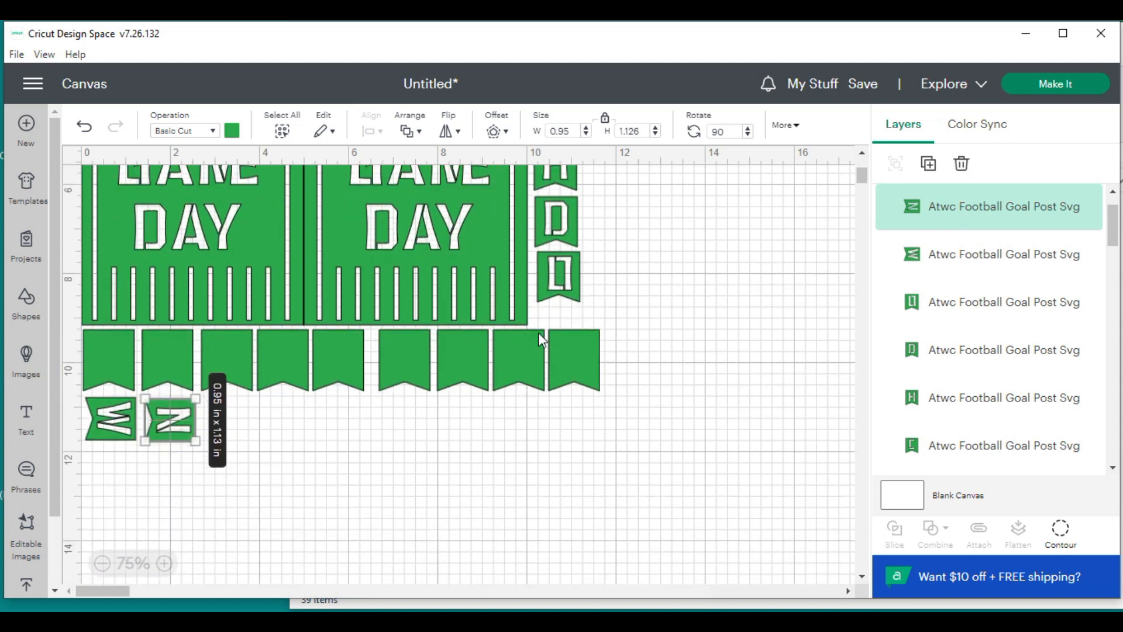
scroll(534, 354, up, 6)
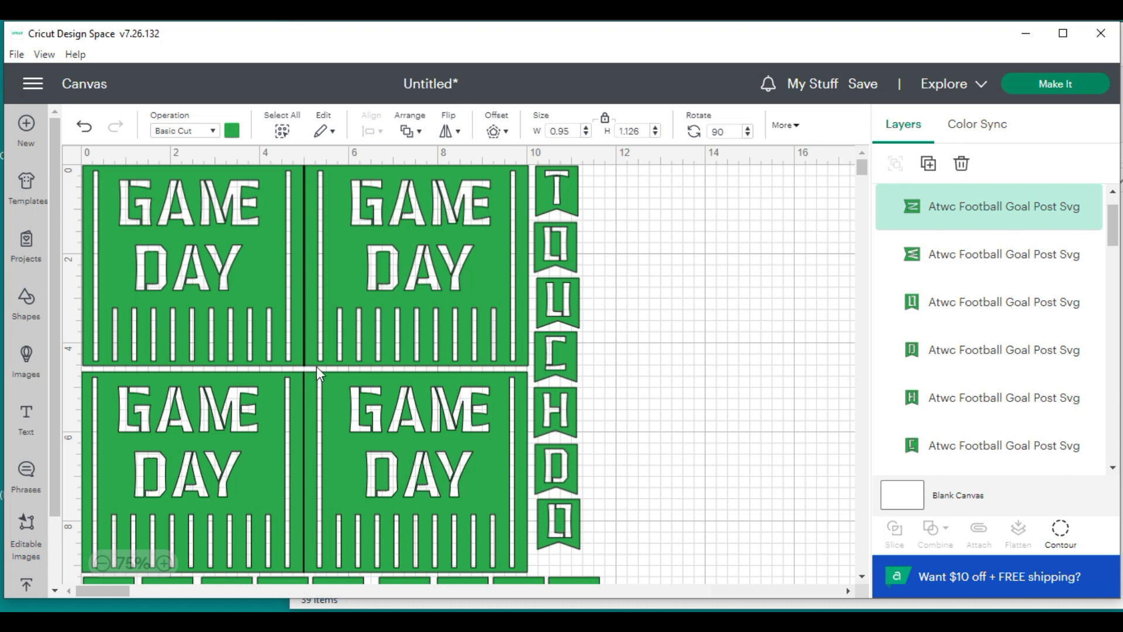
click(346, 257)
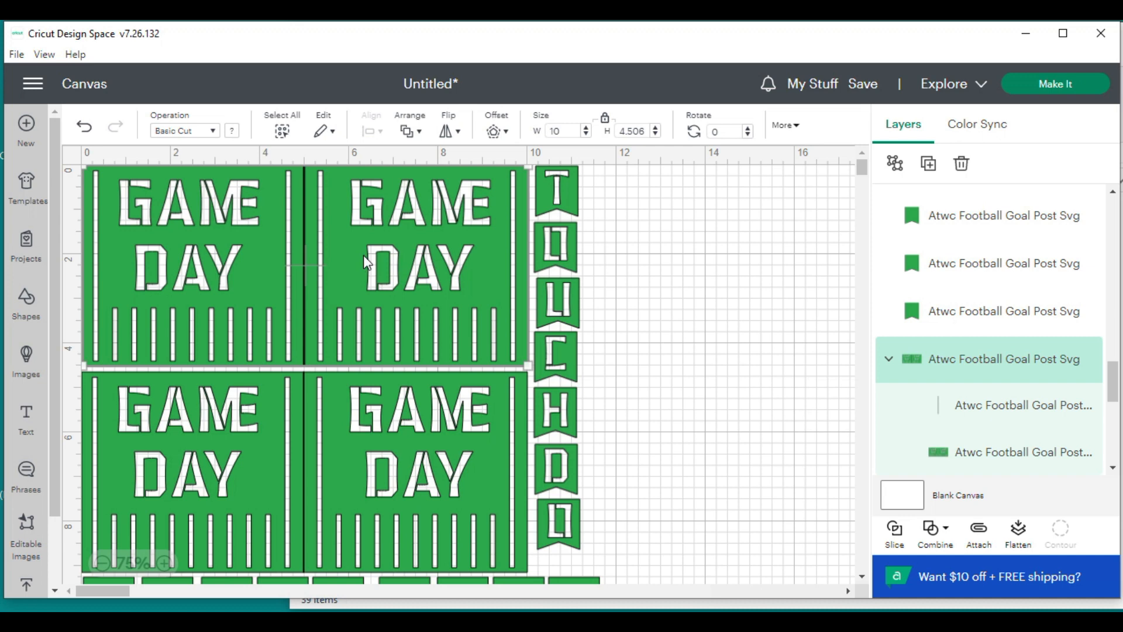
click(1002, 413)
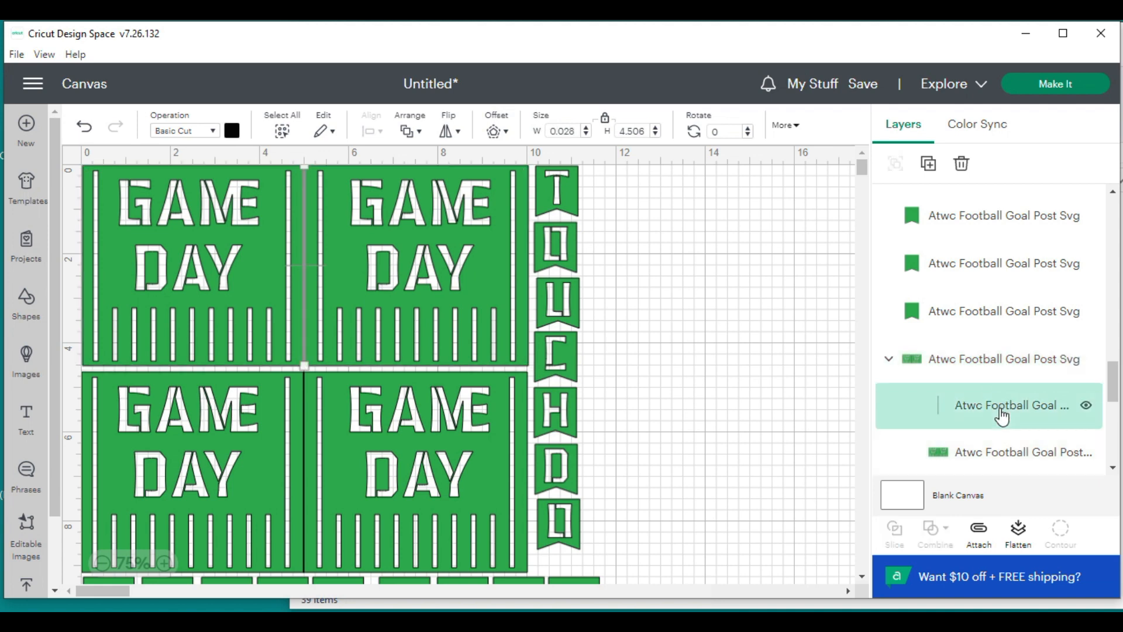
click(179, 131)
click(218, 272)
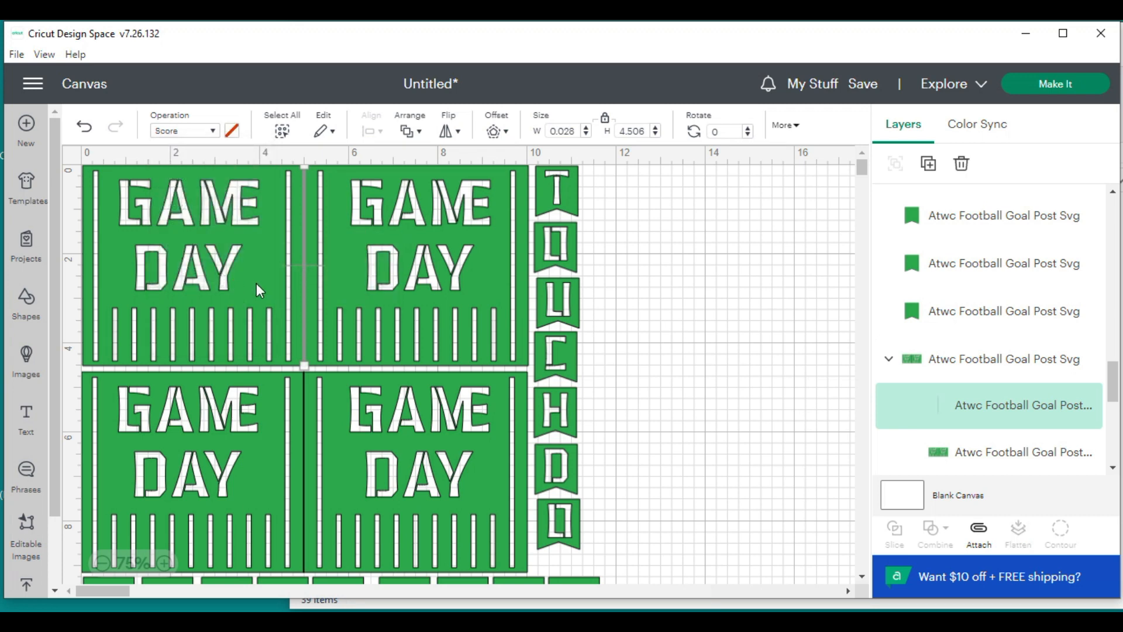
click(685, 252)
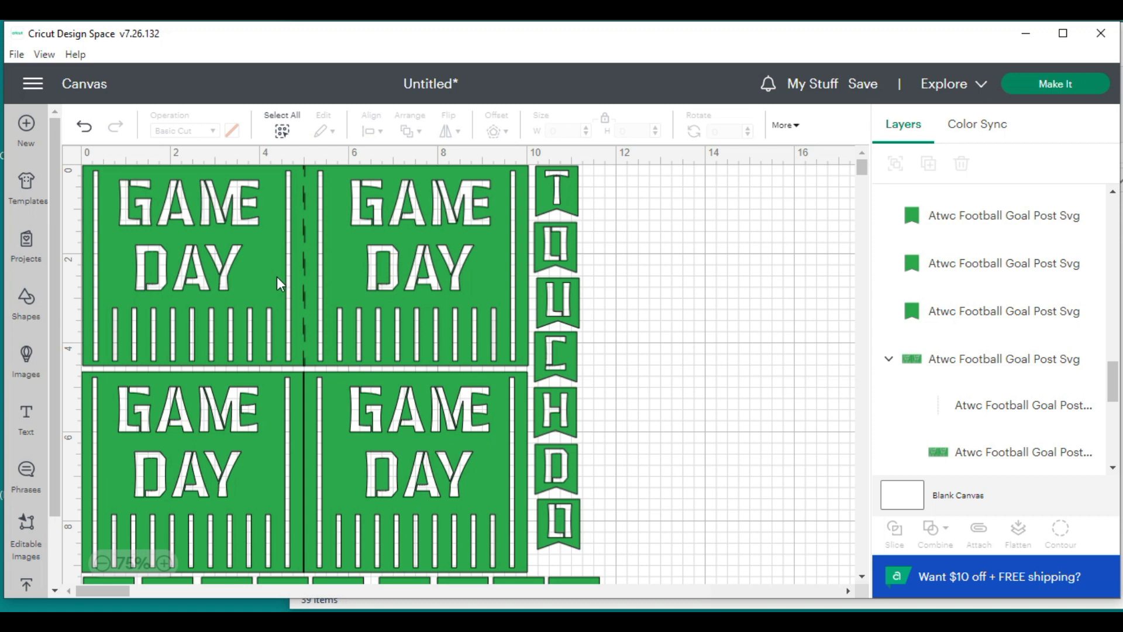
Set the black center line of the lower GAME DAY panel to the Score operation
click(262, 466)
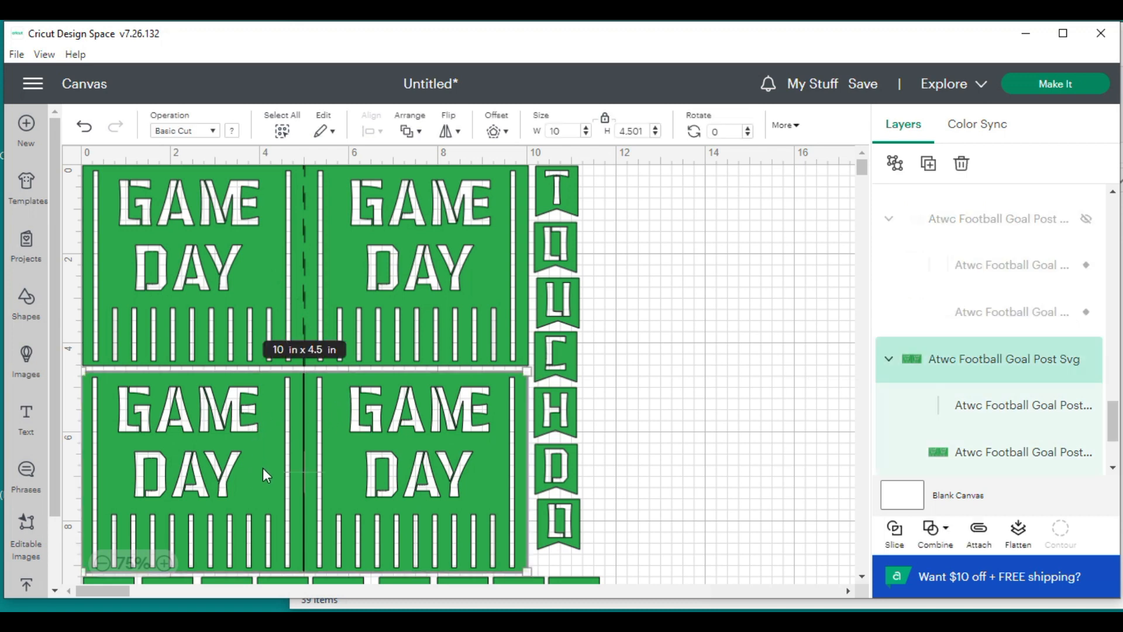
click(1001, 413)
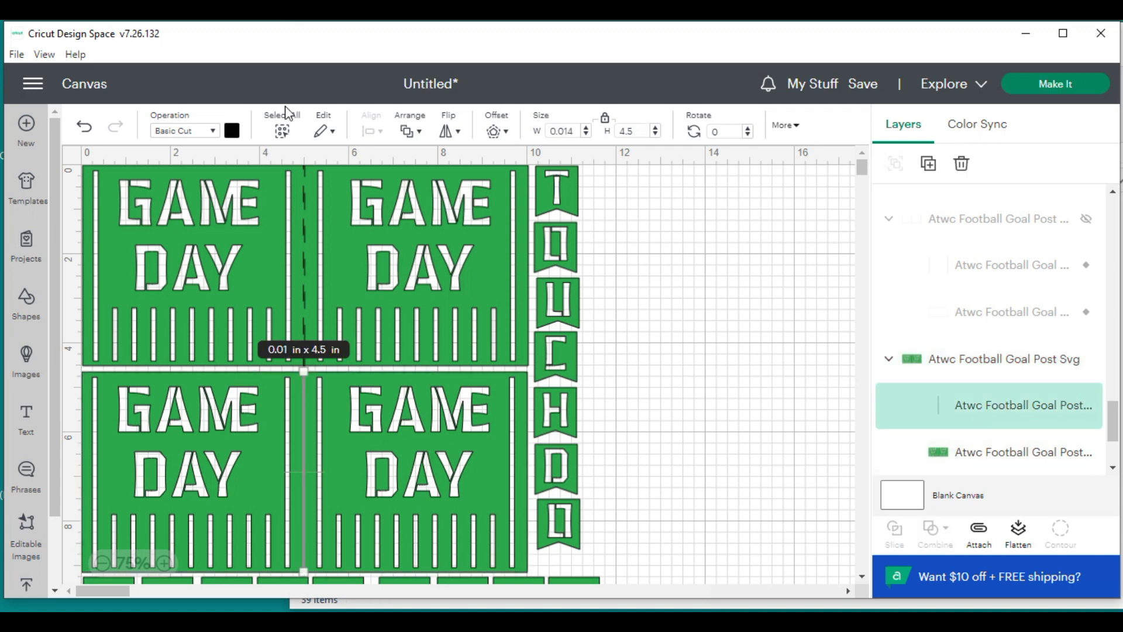
click(199, 131)
click(231, 271)
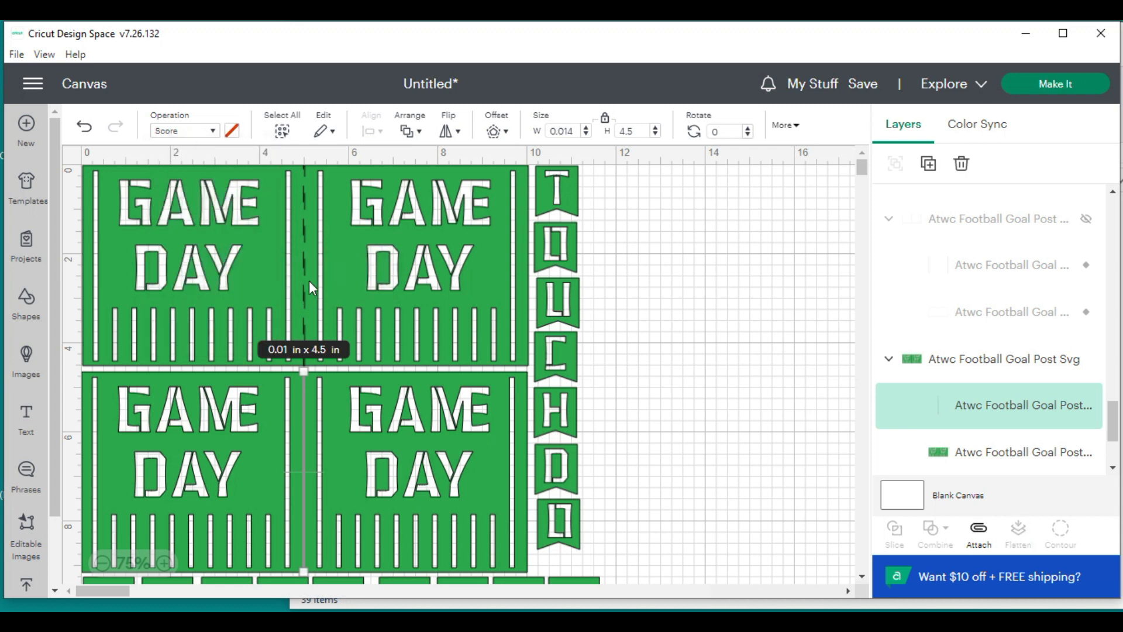
click(683, 362)
Rotate the last plain pennant in the row 90 degrees and place it beside the N pennant
scroll(688, 333, down, 4)
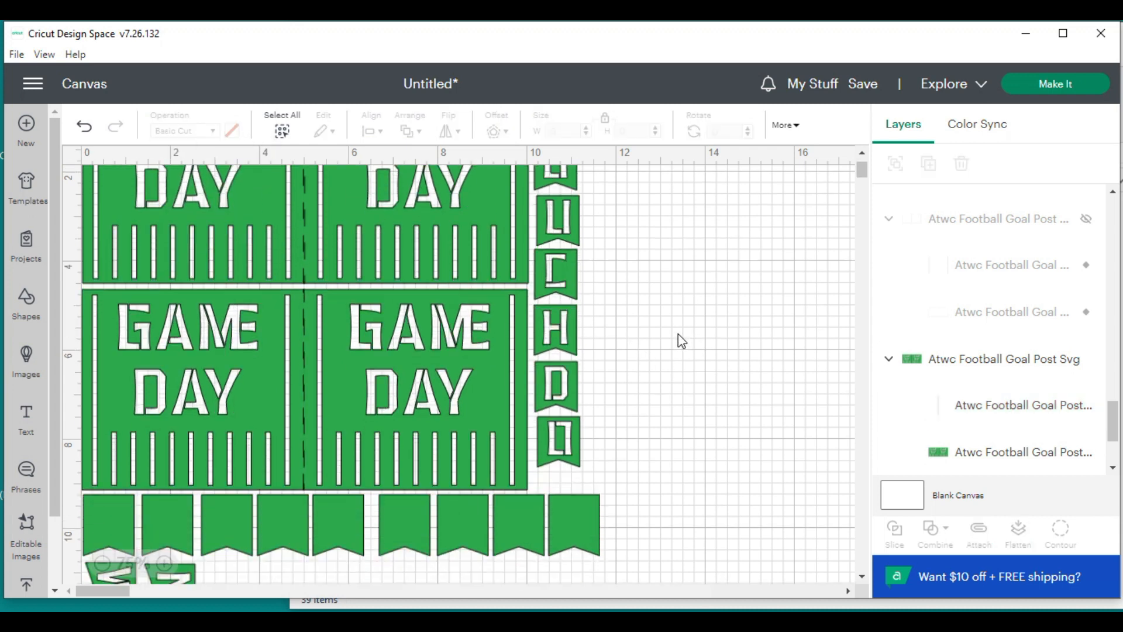
click(102, 563)
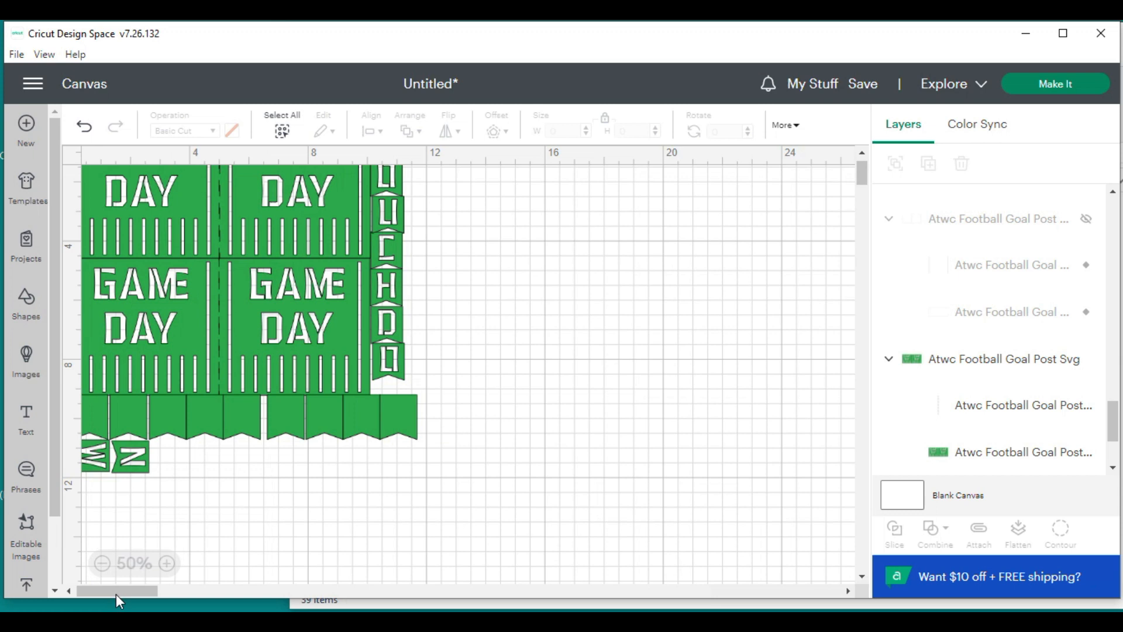
drag(125, 588, 93, 588)
scroll(401, 389, up, 1)
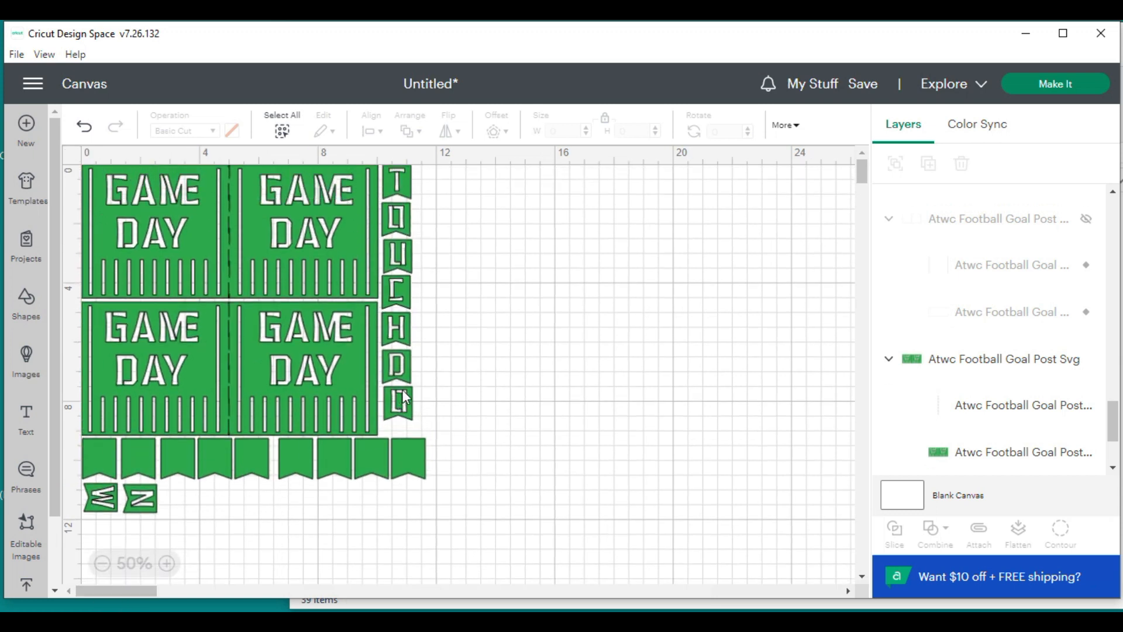
click(421, 472)
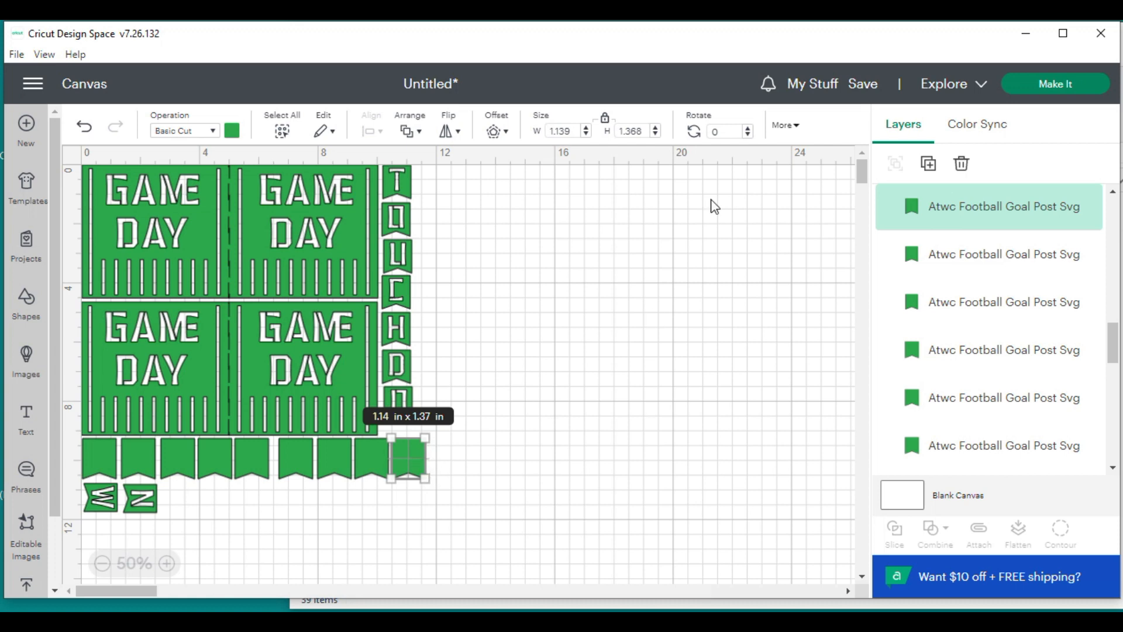
click(713, 132)
click(709, 133)
text(9)
key(Return)
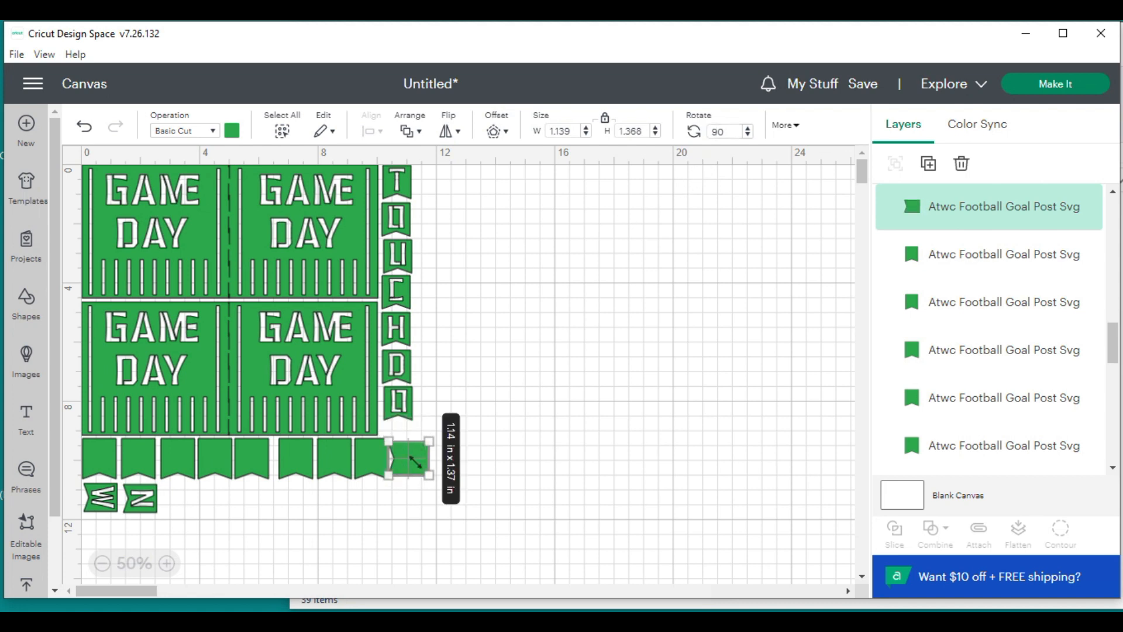
drag(415, 455, 190, 493)
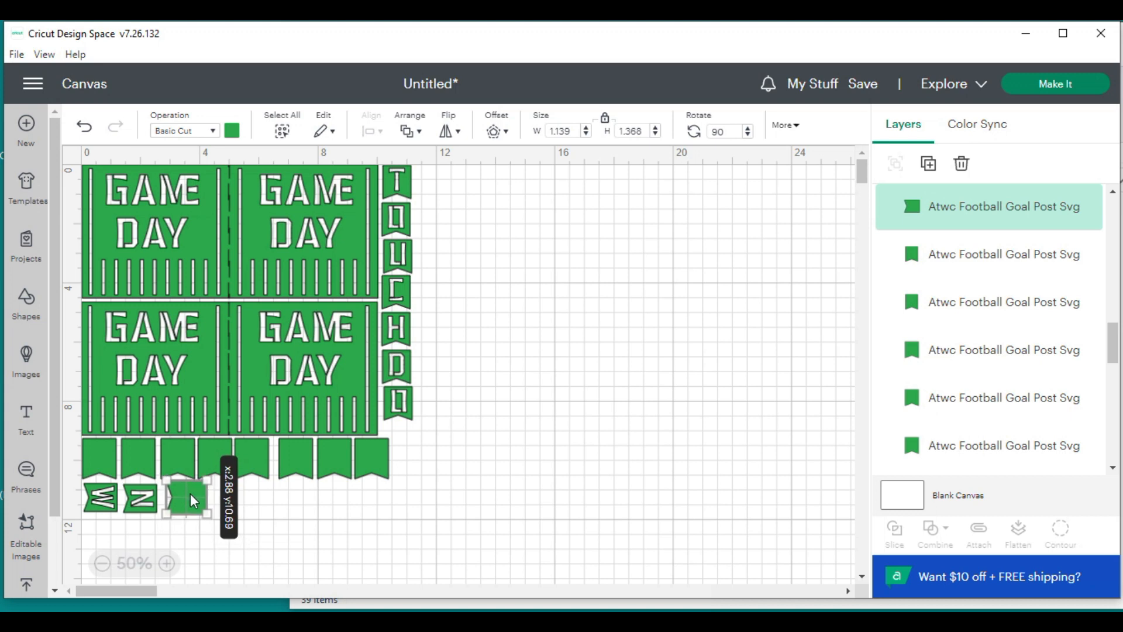
click(318, 515)
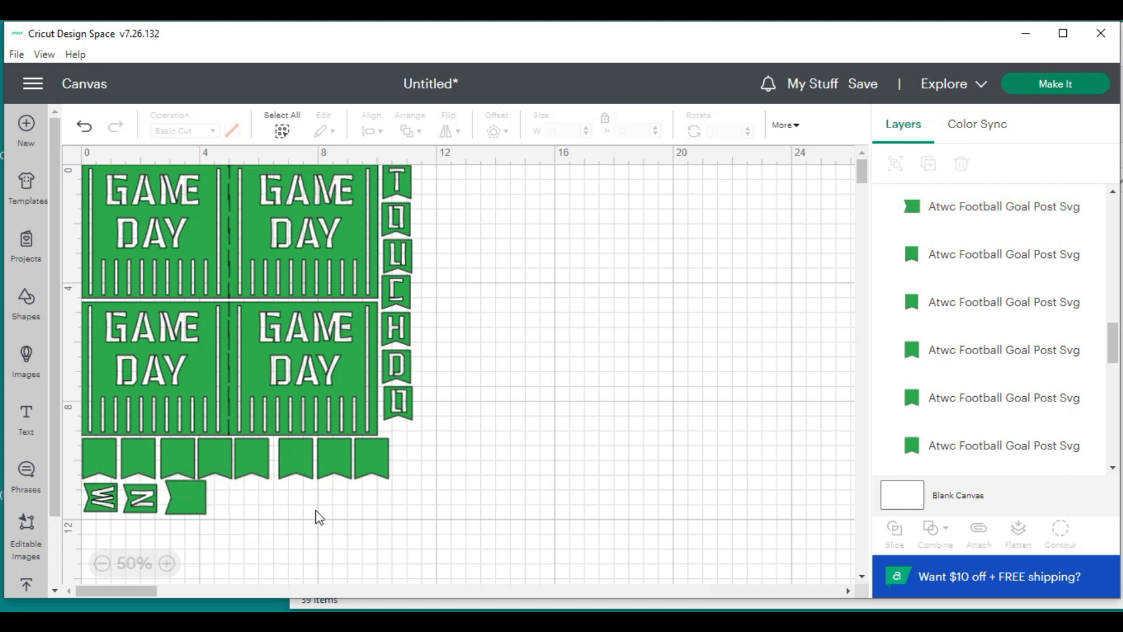
Select all the green panels, pennants and score lines and attach them as one layout
right_click(316, 514)
click(386, 541)
drag(454, 519, 85, 169)
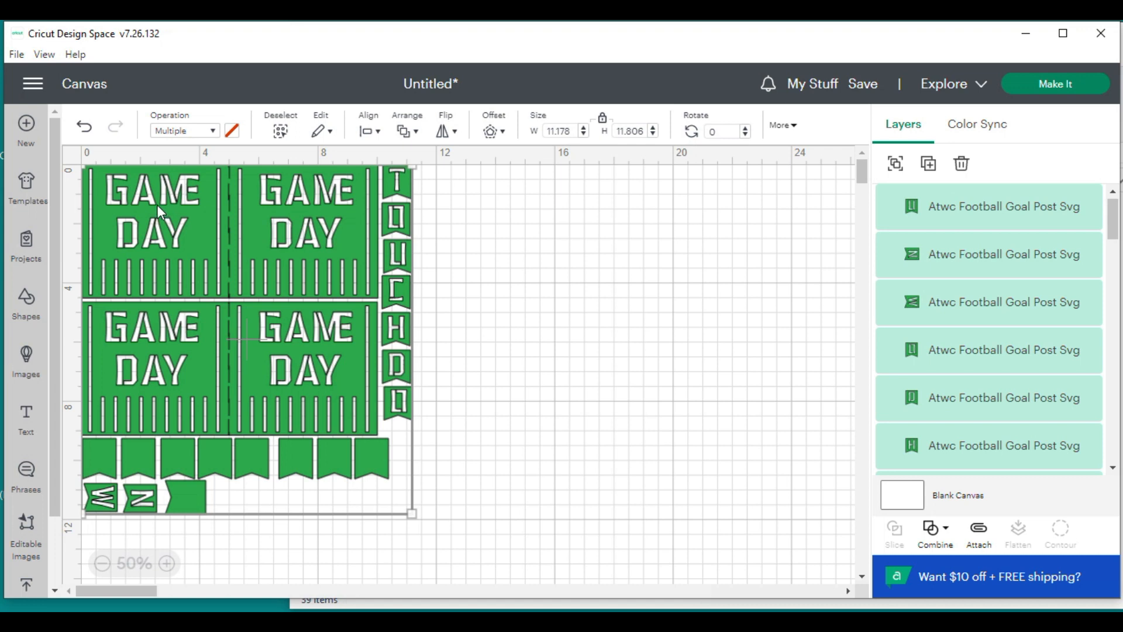
right_click(340, 214)
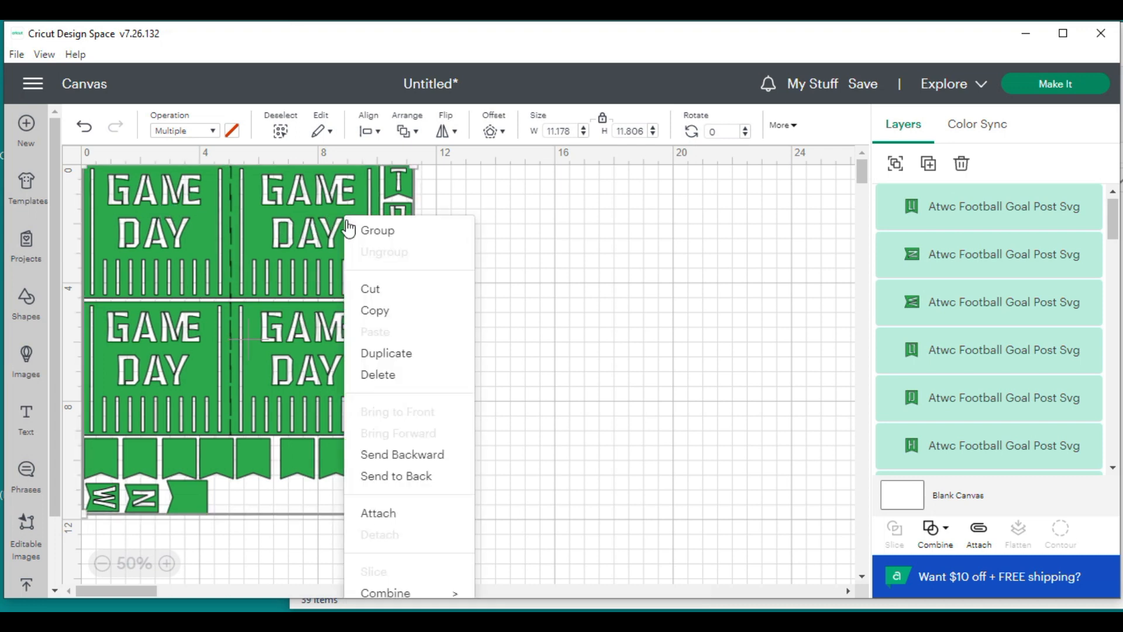
click(416, 513)
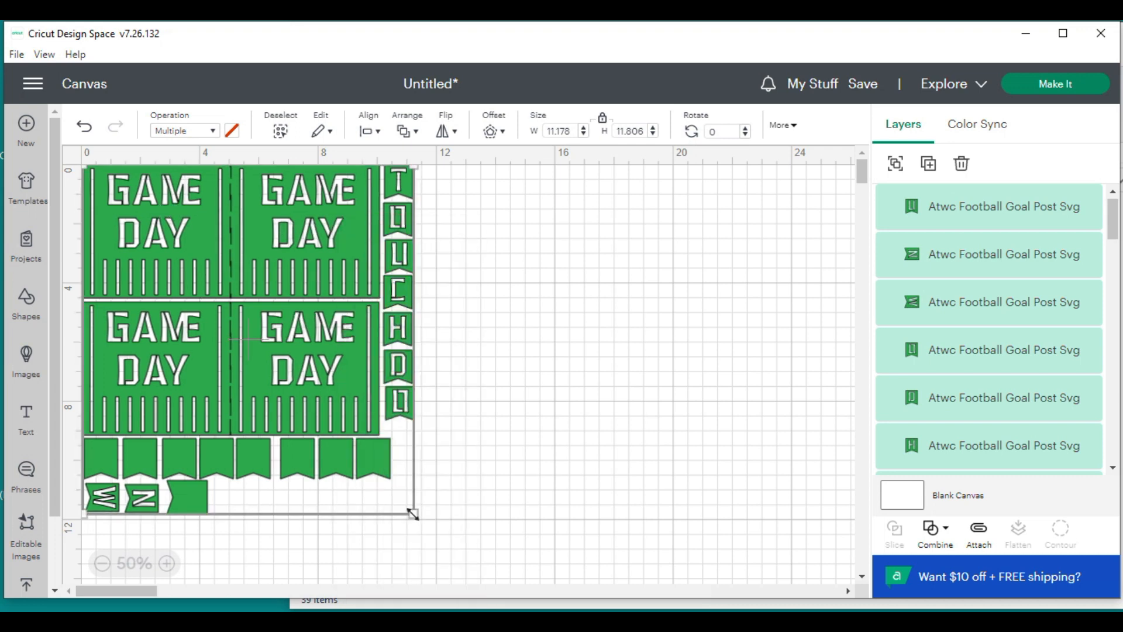
right_click(355, 222)
click(404, 294)
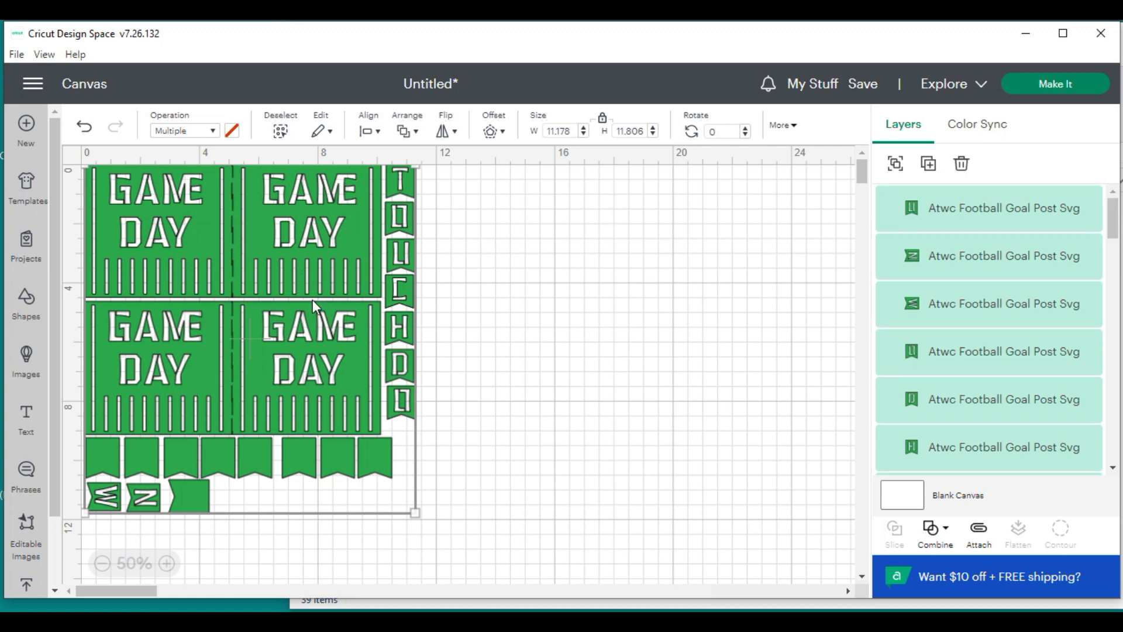
right_click(273, 236)
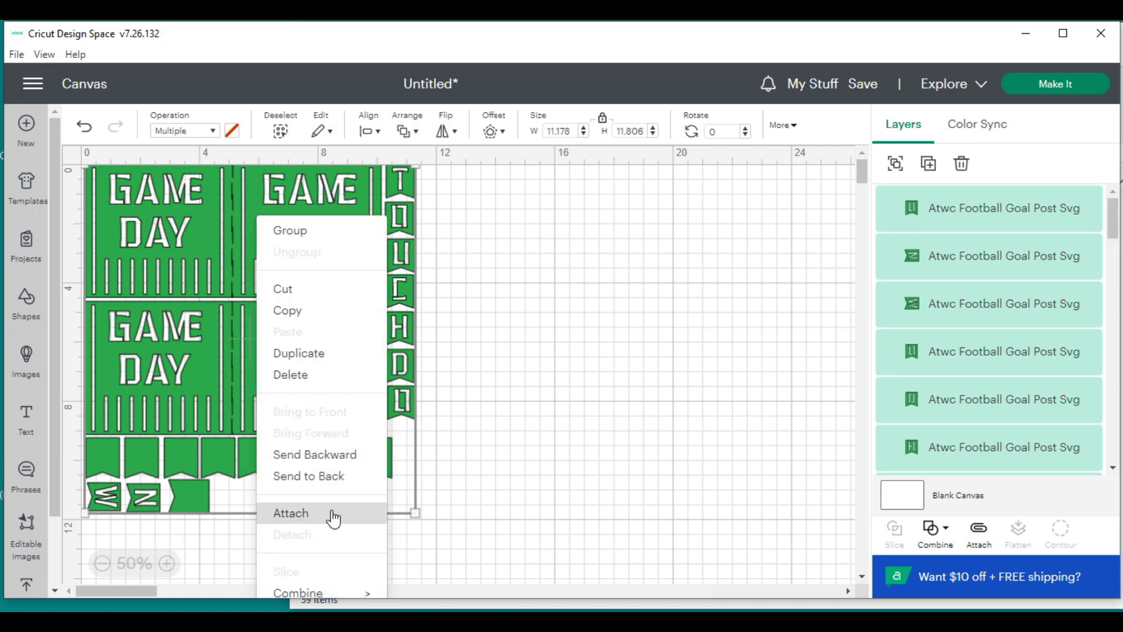
click(293, 519)
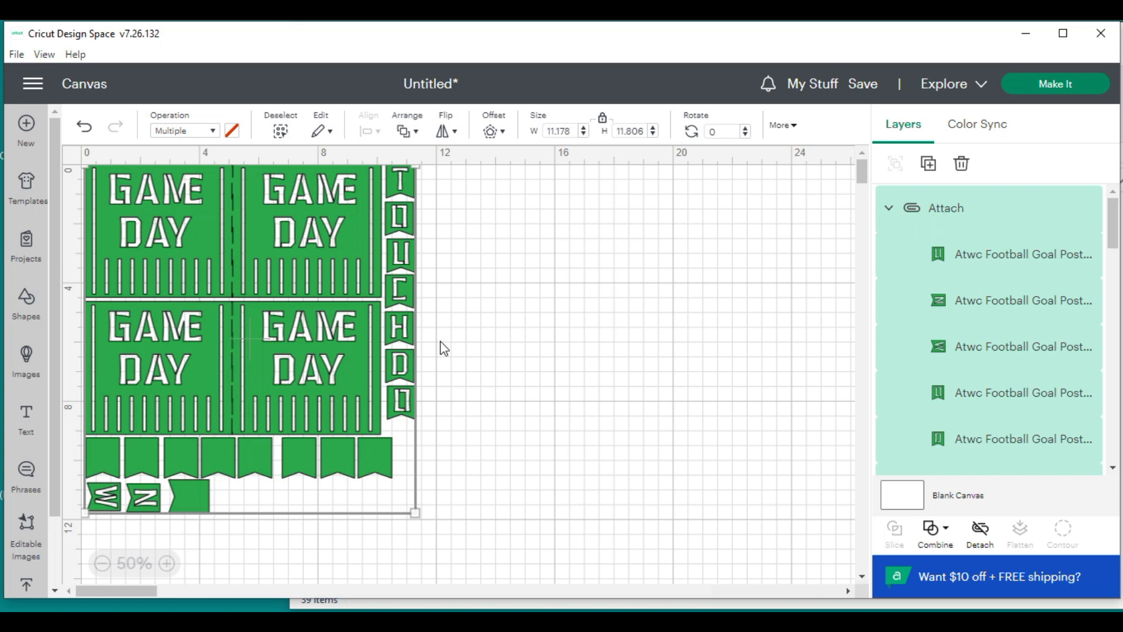
Send the attached green layout to the mat preview, check its extents, and accept the larger 12 in x 24 in mat
click(1064, 83)
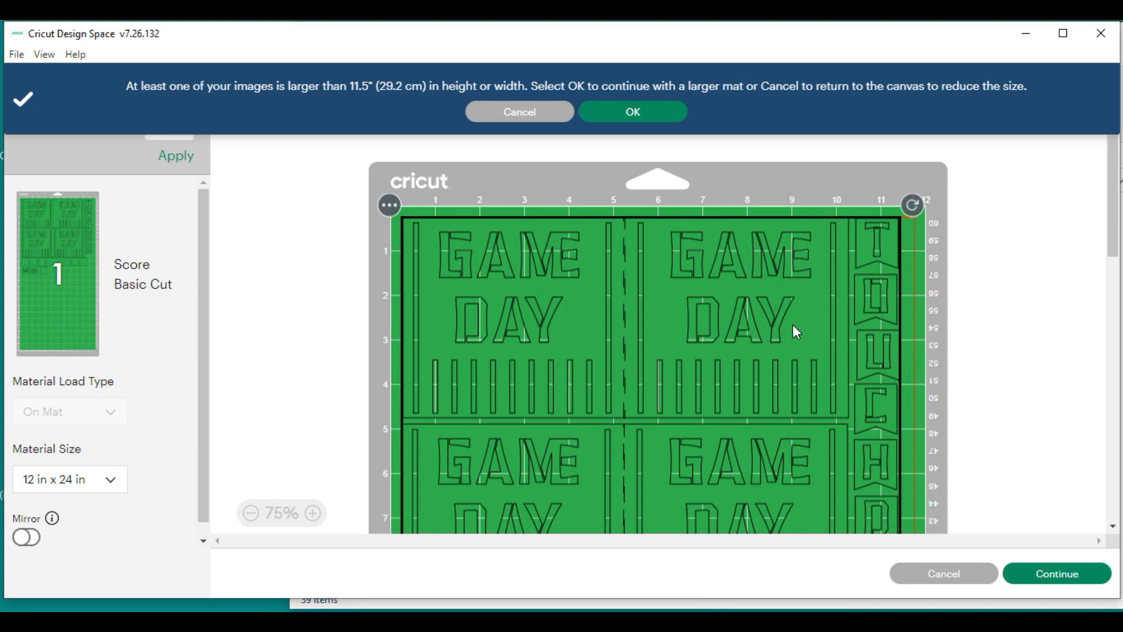
scroll(796, 333, down, 5)
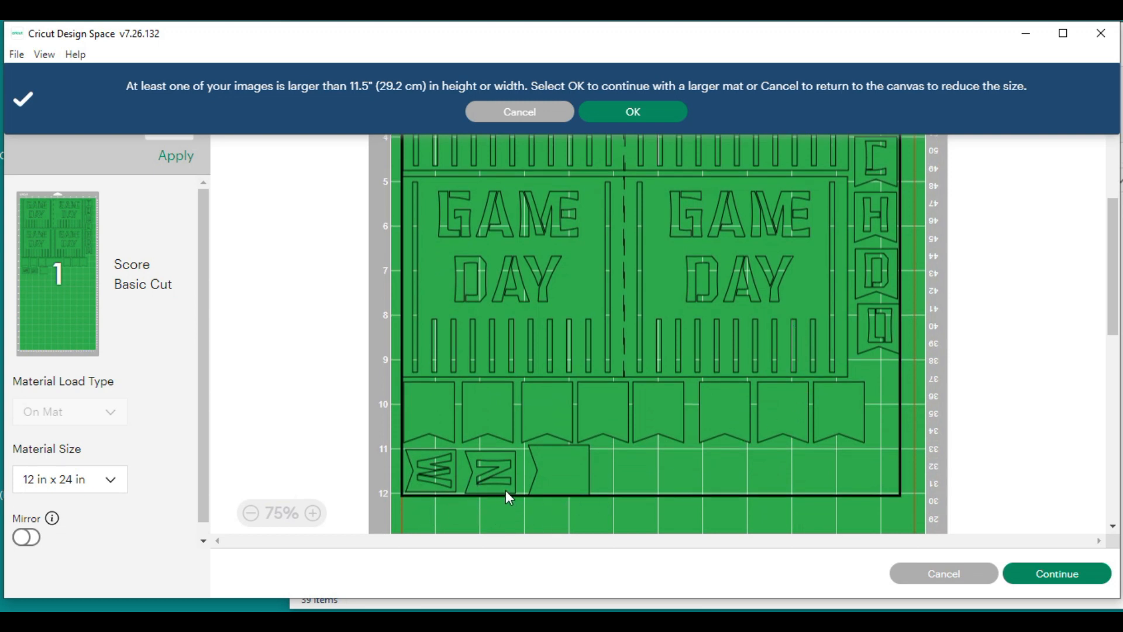
scroll(612, 374, up, 5)
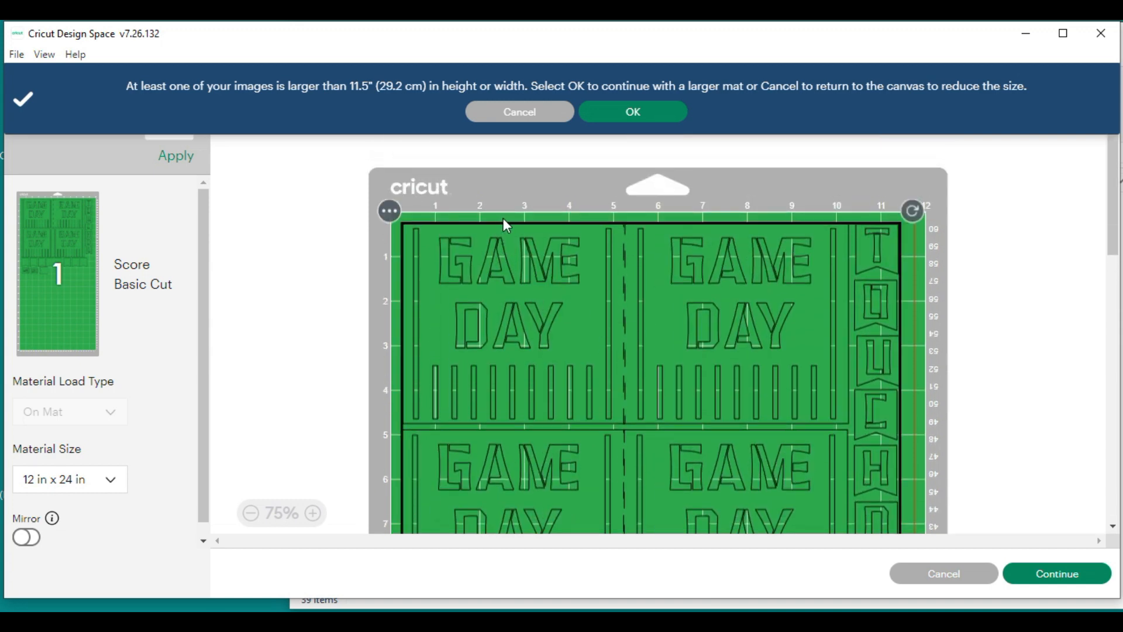
scroll(721, 374, down, 6)
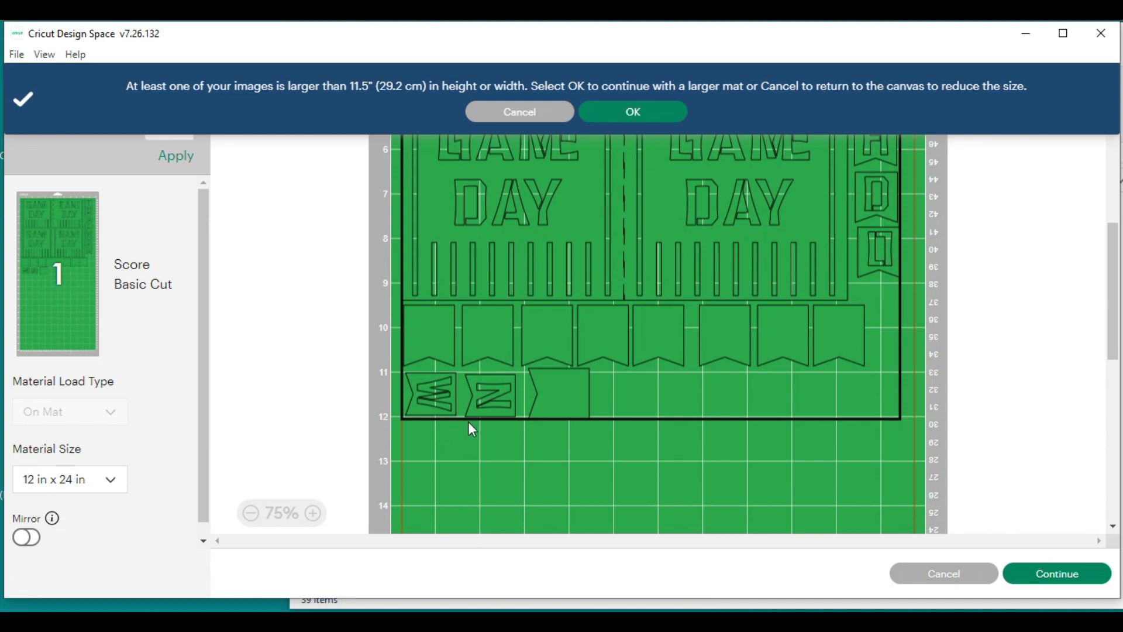
scroll(589, 403, up, 4)
scroll(606, 400, up, 4)
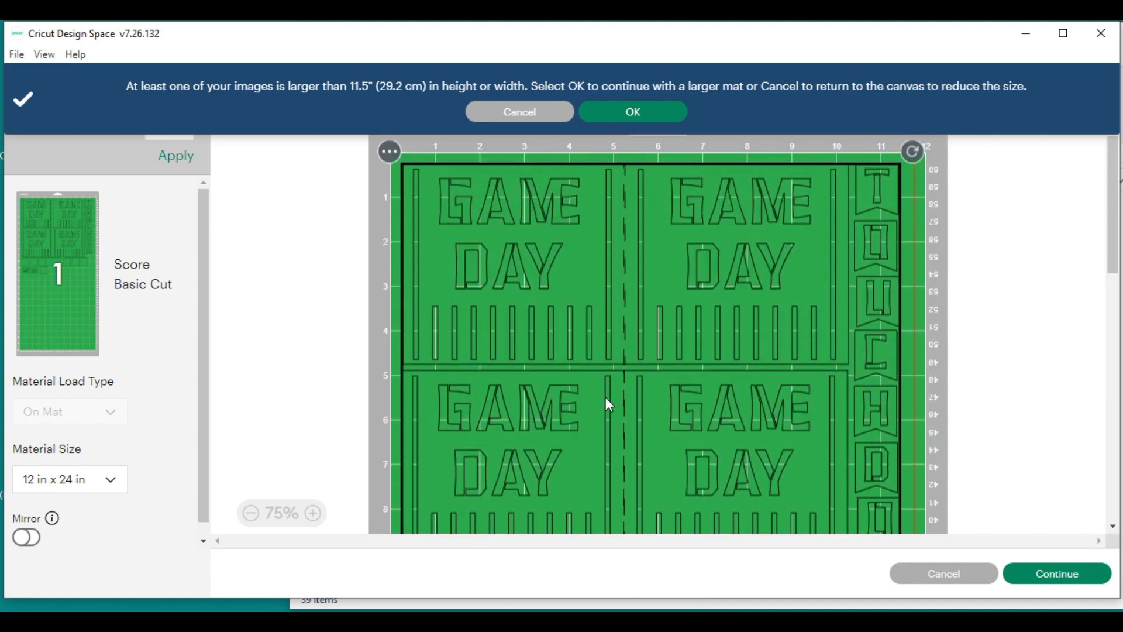
click(656, 115)
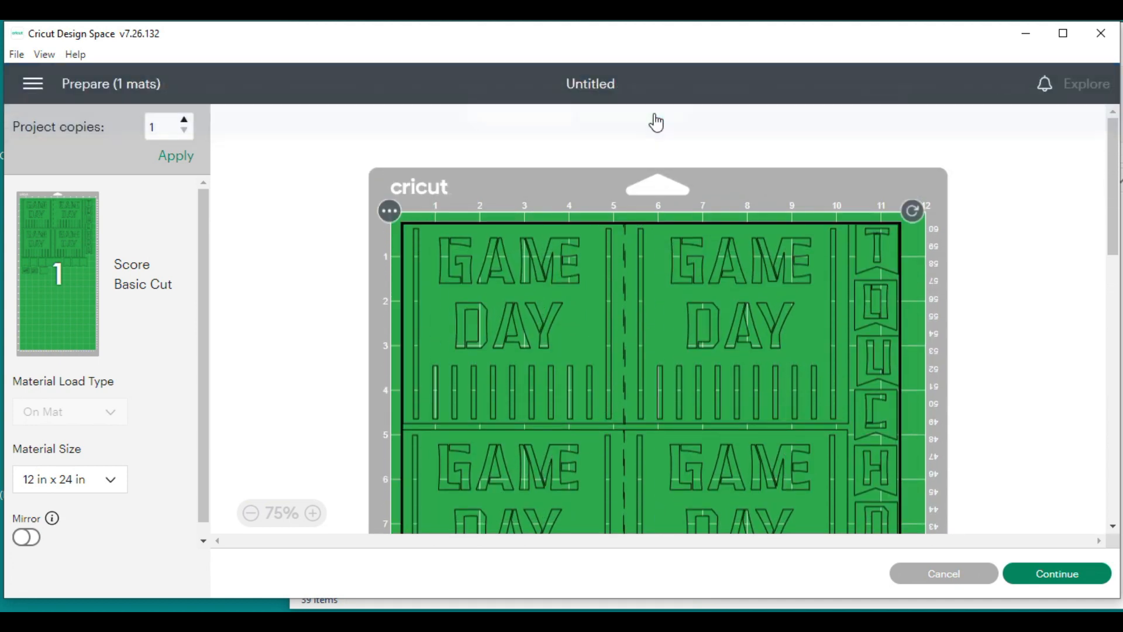
Review the green layout on the 12 in x 24 in mat, continue to the machine setup, and exit back to the canvas
scroll(883, 315, down, 3)
scroll(833, 279, down, 4)
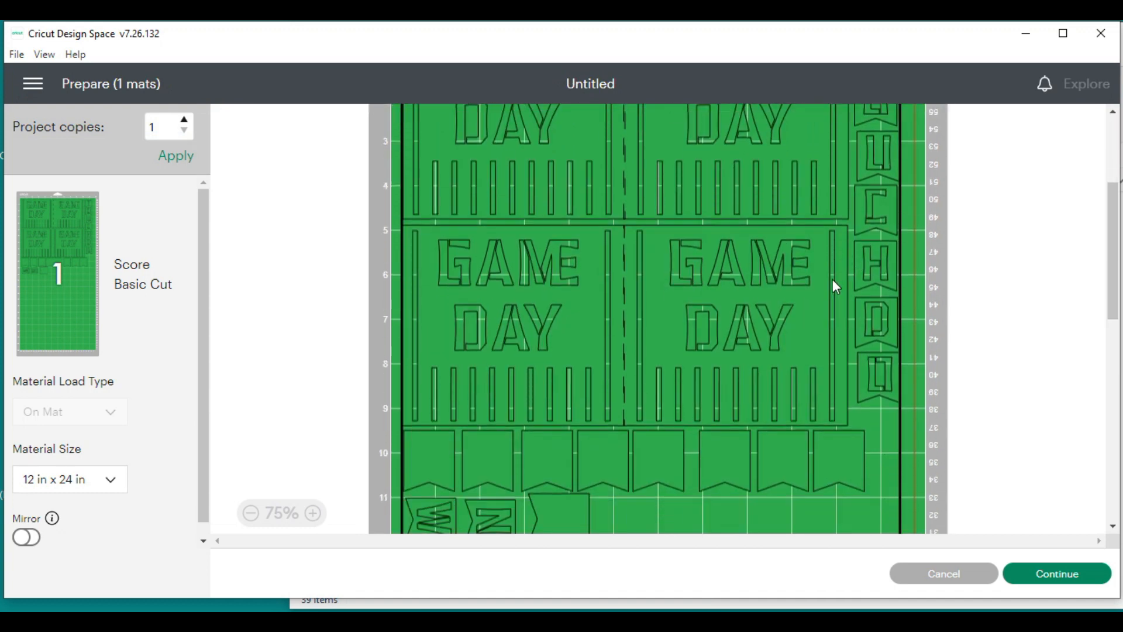
scroll(827, 274, up, 3)
scroll(827, 274, up, 3)
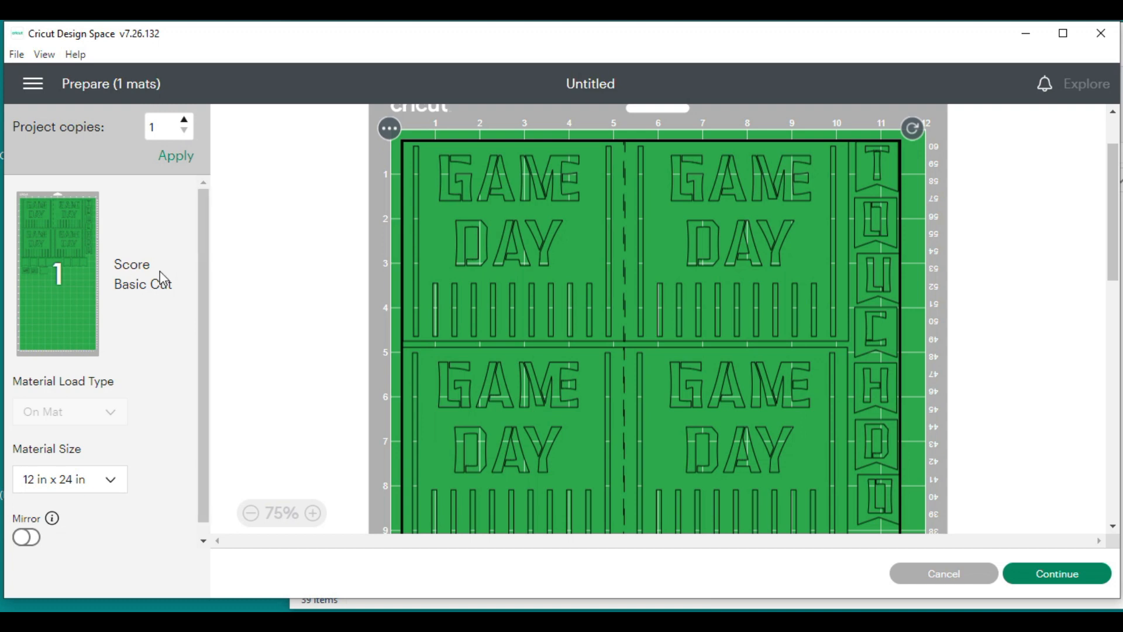
scroll(821, 275, down, 4)
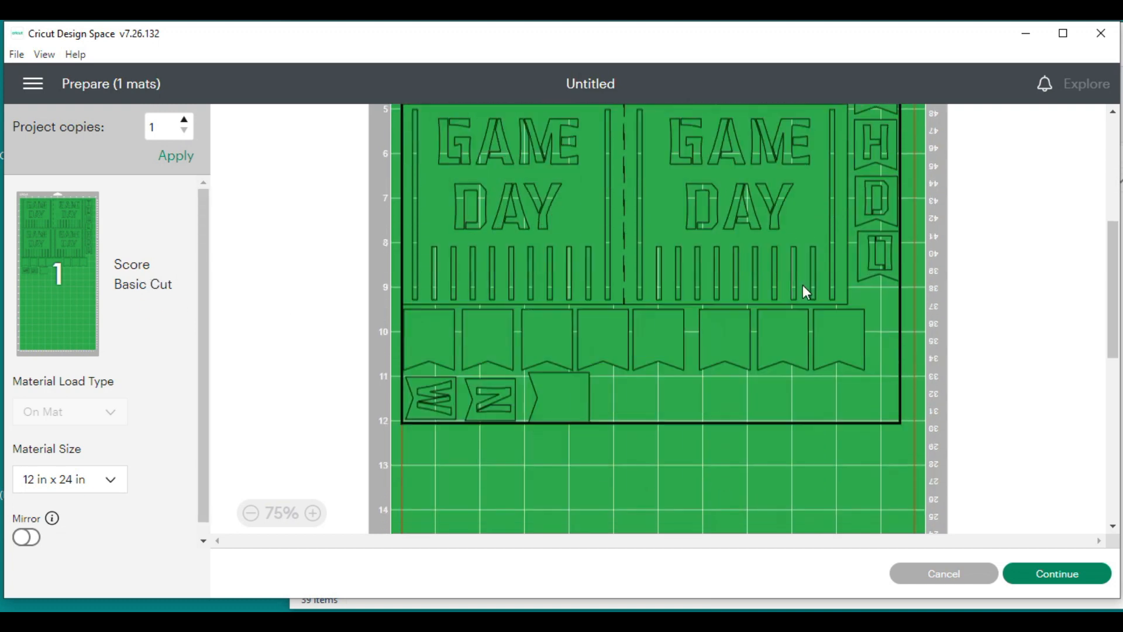
click(1084, 575)
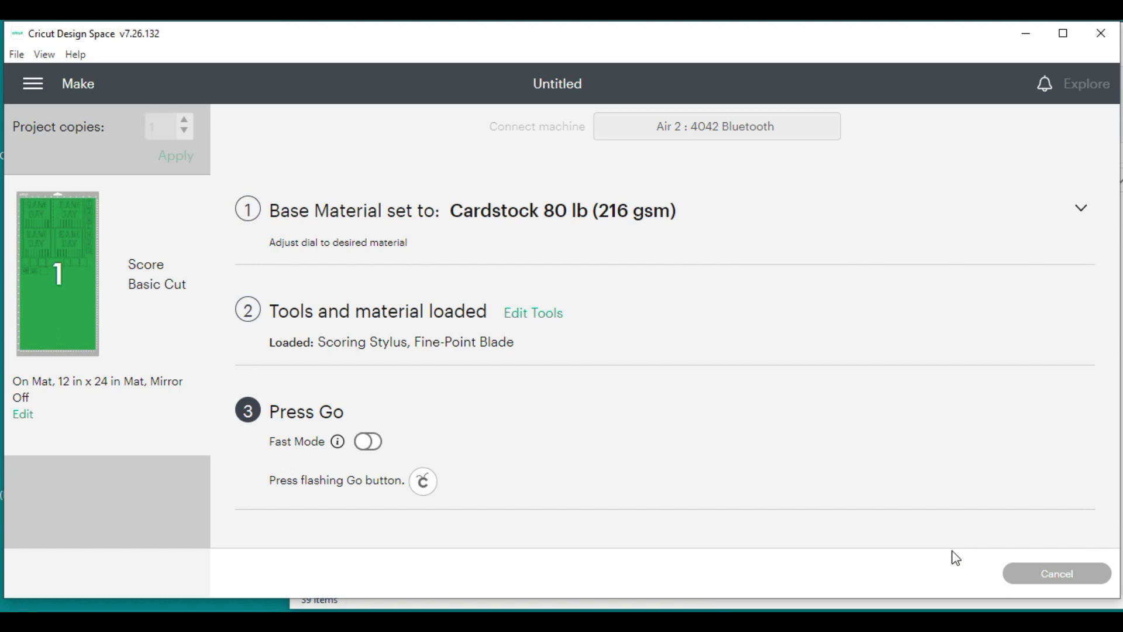
click(1030, 574)
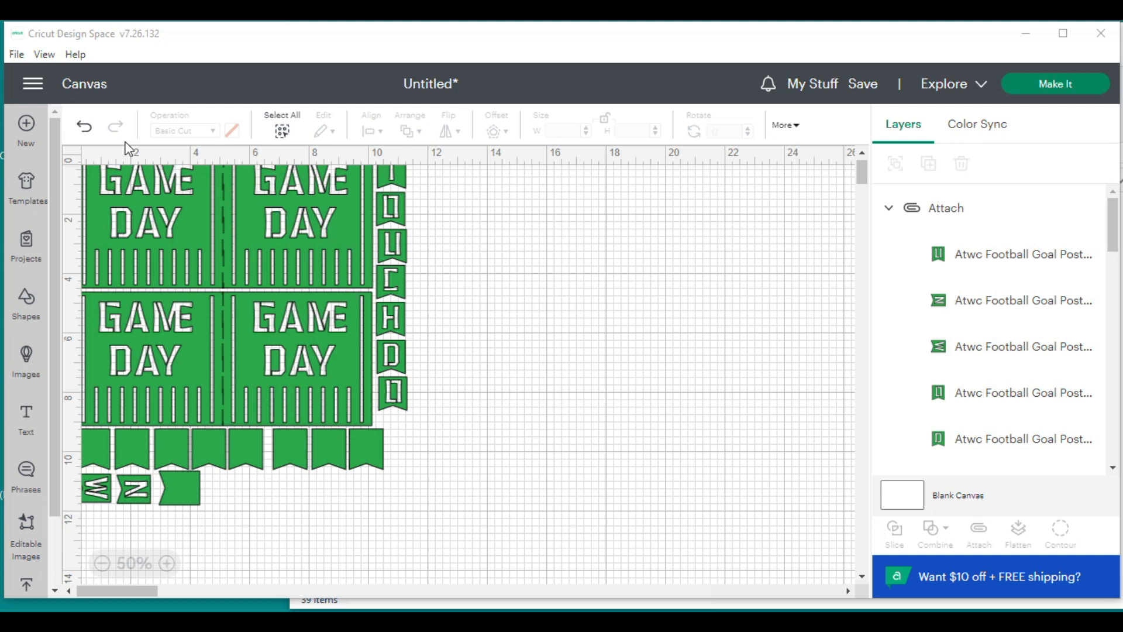
Undo the attachment and delete all the green panels and pennants from the canvas
click(84, 130)
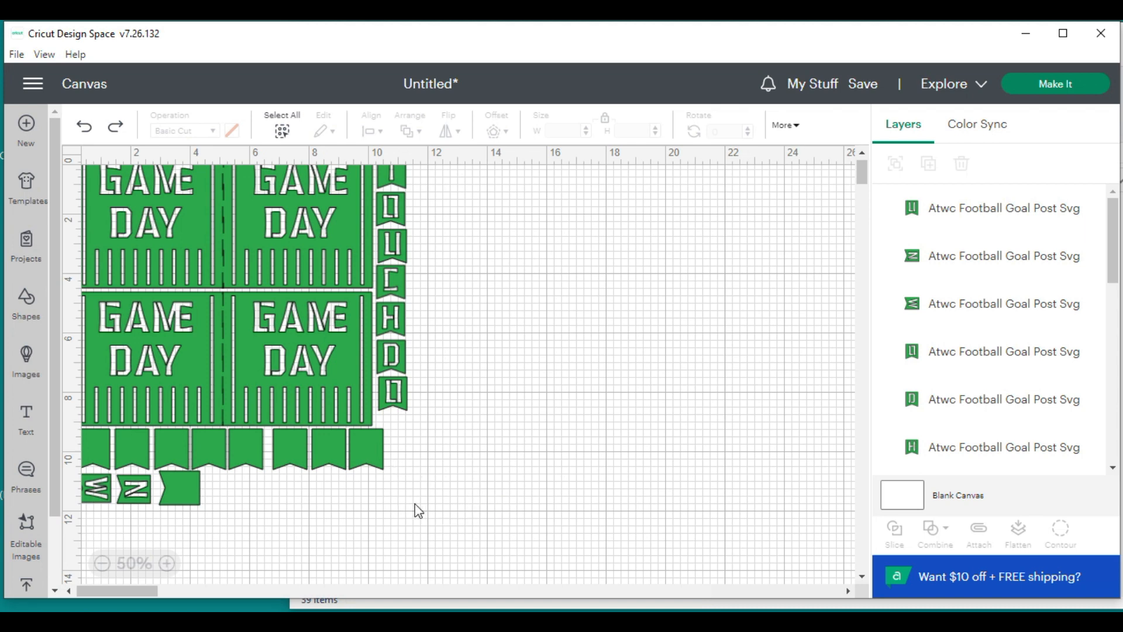
drag(453, 523, 83, 169)
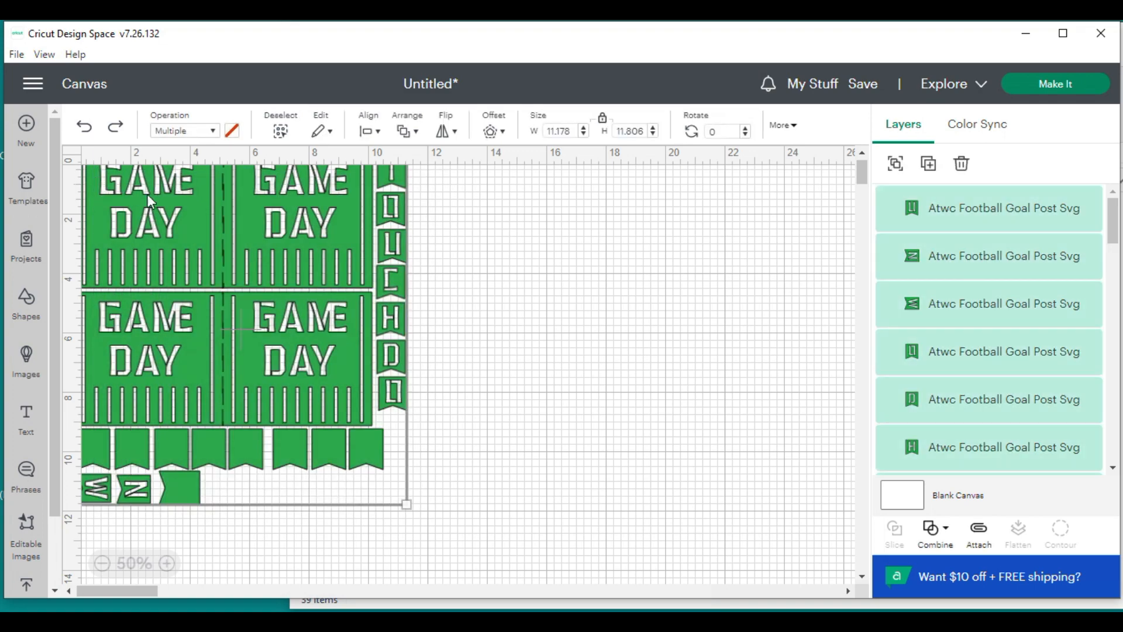
key(Delete)
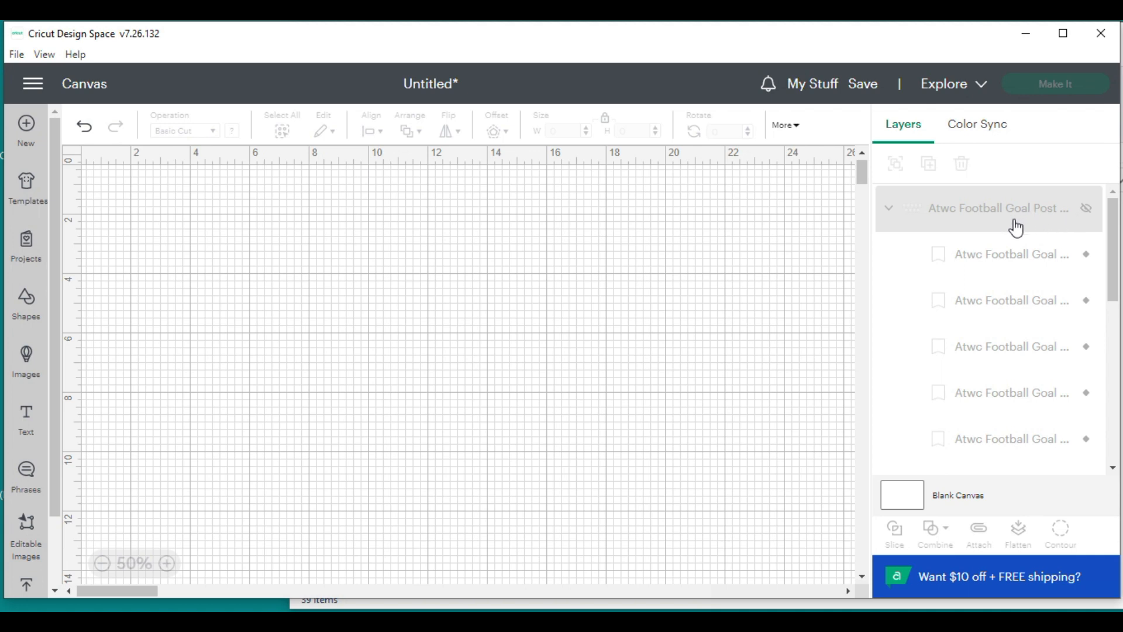
Unhide the white pennant group and both white panel groups in the goal post design
click(1086, 211)
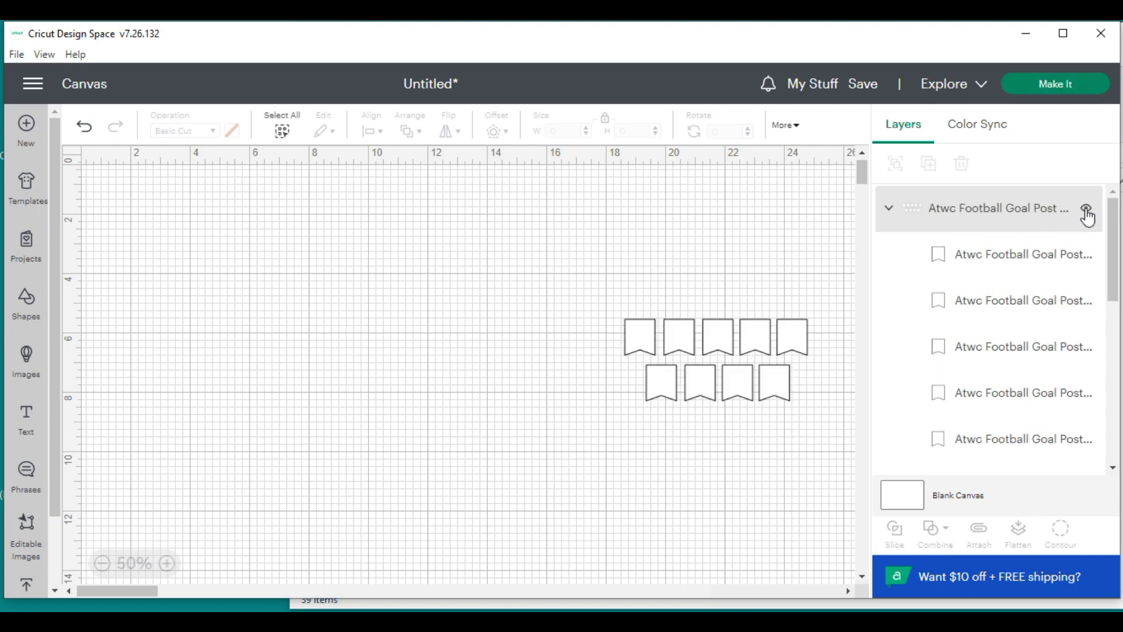
drag(1112, 244, 1114, 402)
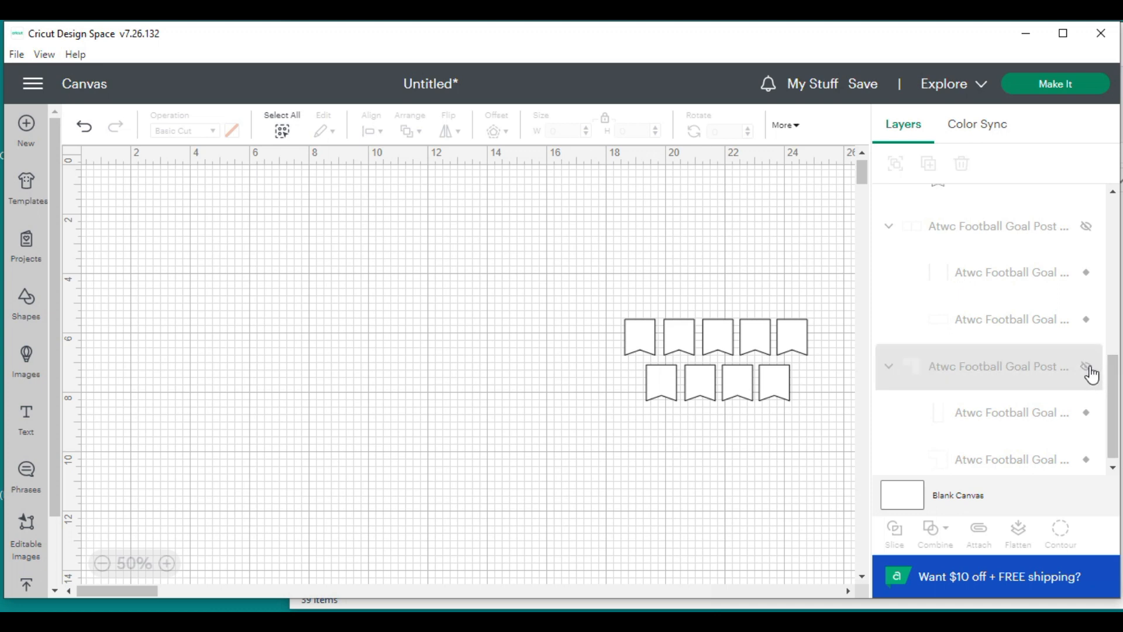
click(1086, 228)
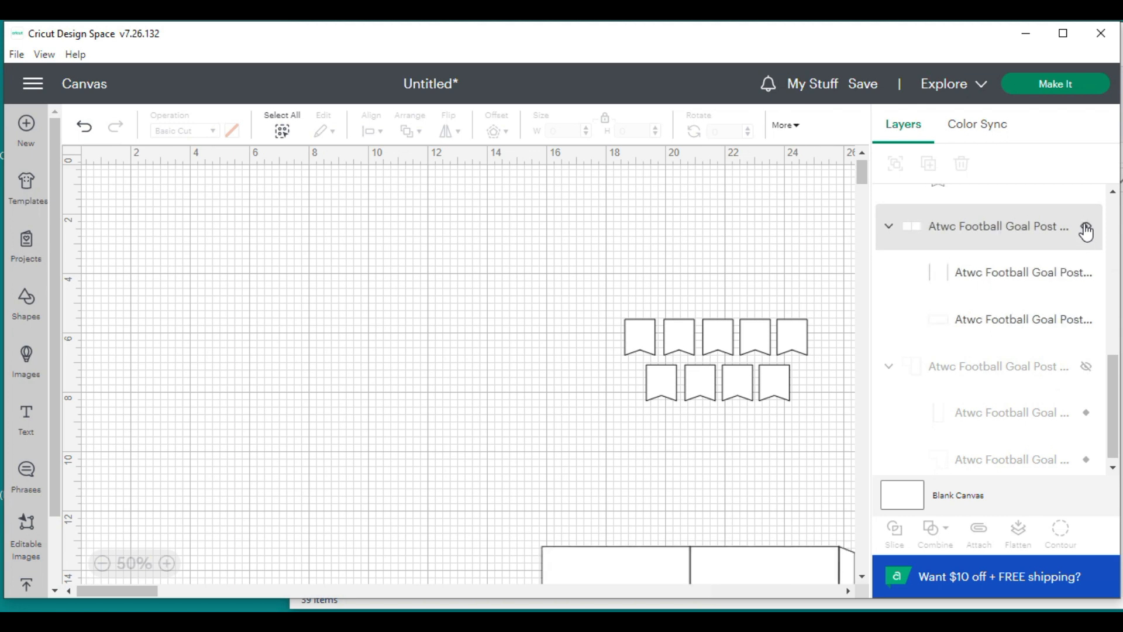
click(1084, 369)
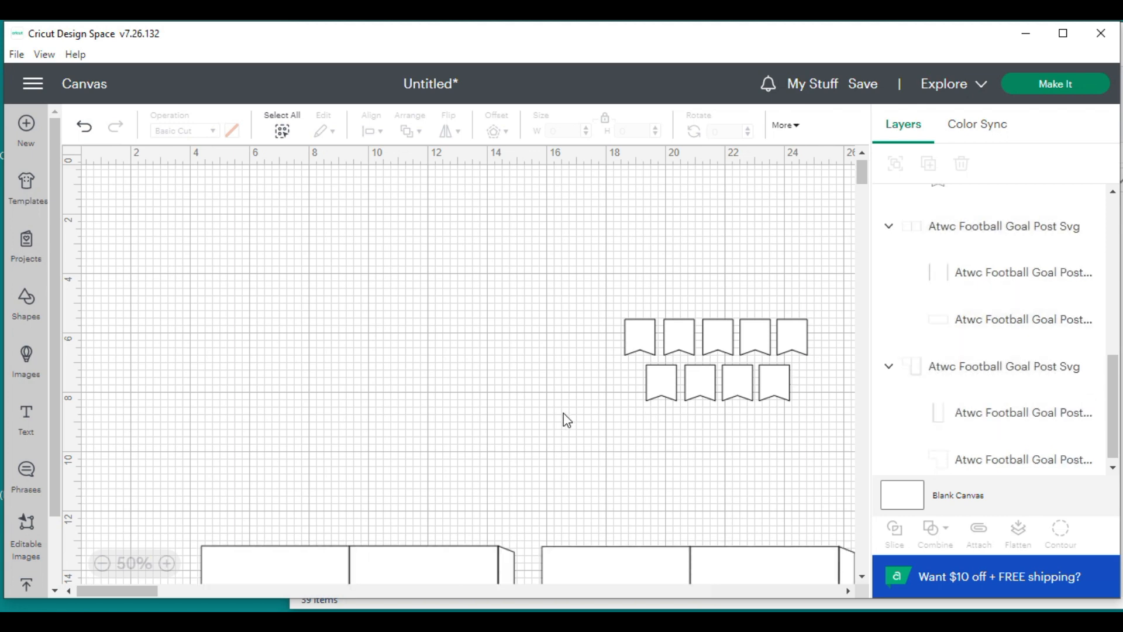
Hide the large L-shaped white panel group again, leaving the smaller white panel and the pennants shown
scroll(570, 415, down, 6)
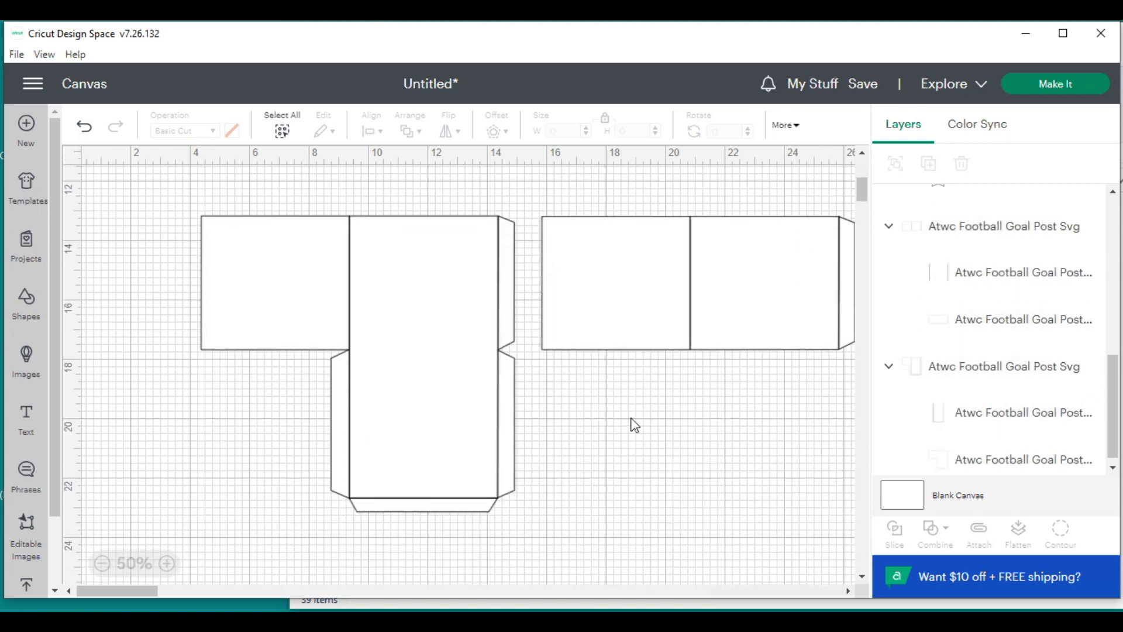
click(271, 257)
mouse_move(1043, 359)
click(1086, 361)
Move the smaller white panel to the canvas origin and place the white pennant group directly beneath it
scroll(603, 339, up, 5)
drag(649, 521, 188, 262)
scroll(175, 298, up, 3)
drag(163, 343, 150, 233)
drag(832, 453, 150, 324)
click(444, 359)
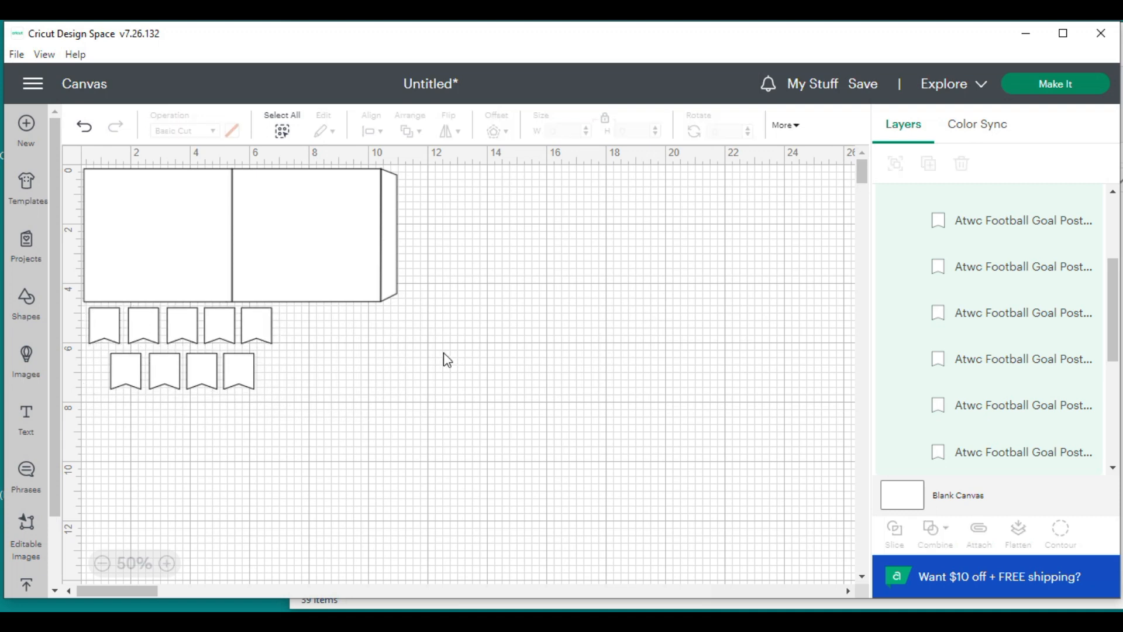
Change the white panel's two vertical fold lines from Basic Cut to the Score operation
click(238, 376)
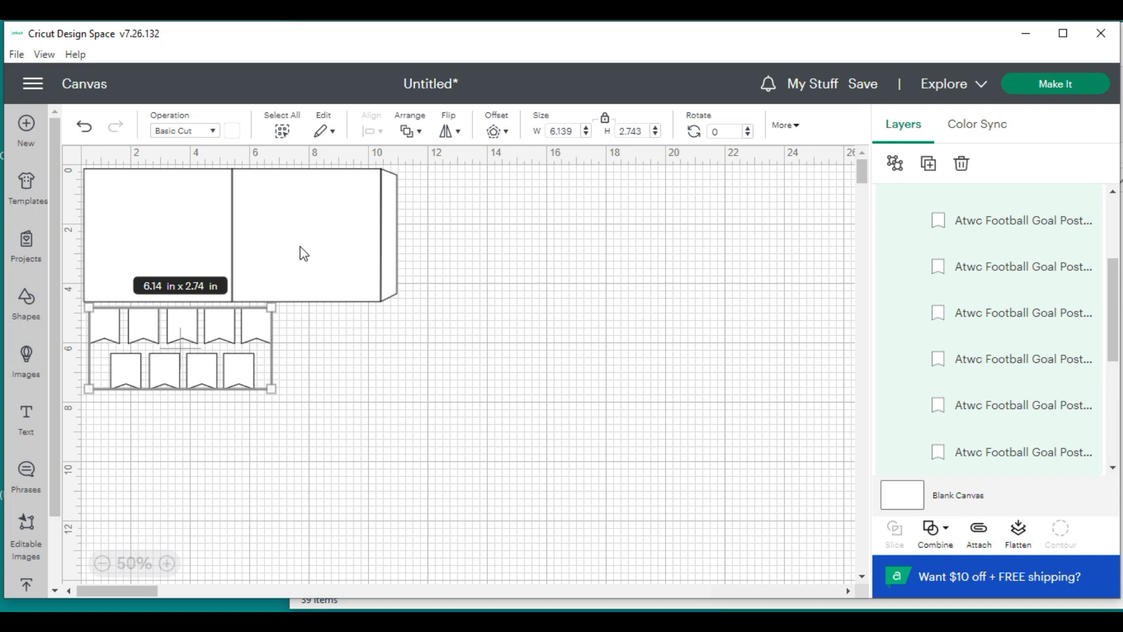
click(285, 216)
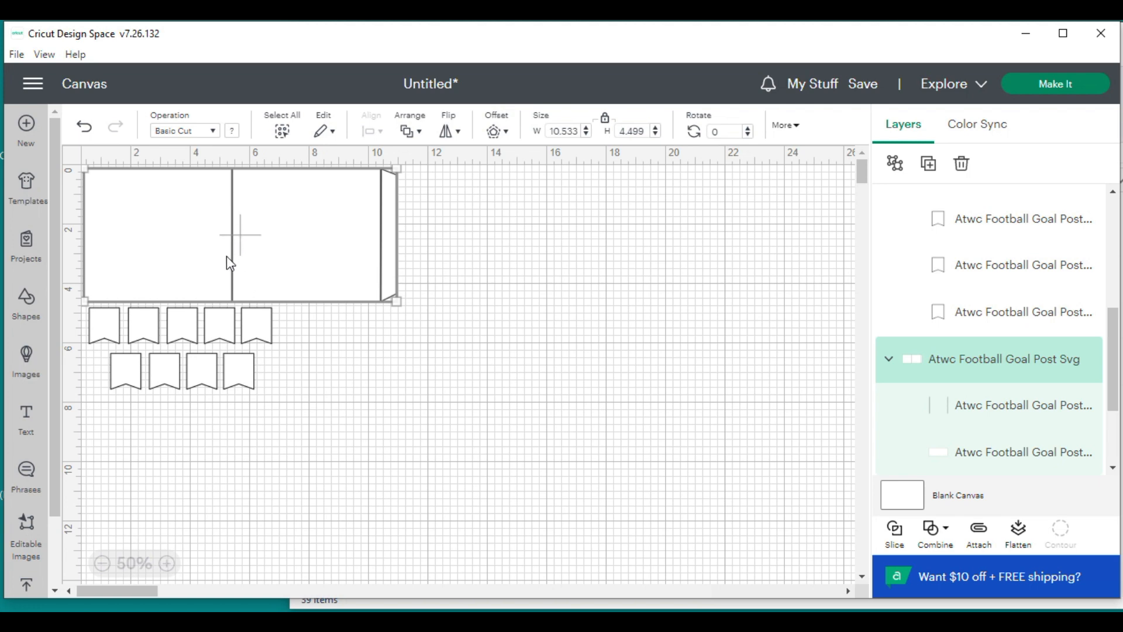
click(1011, 414)
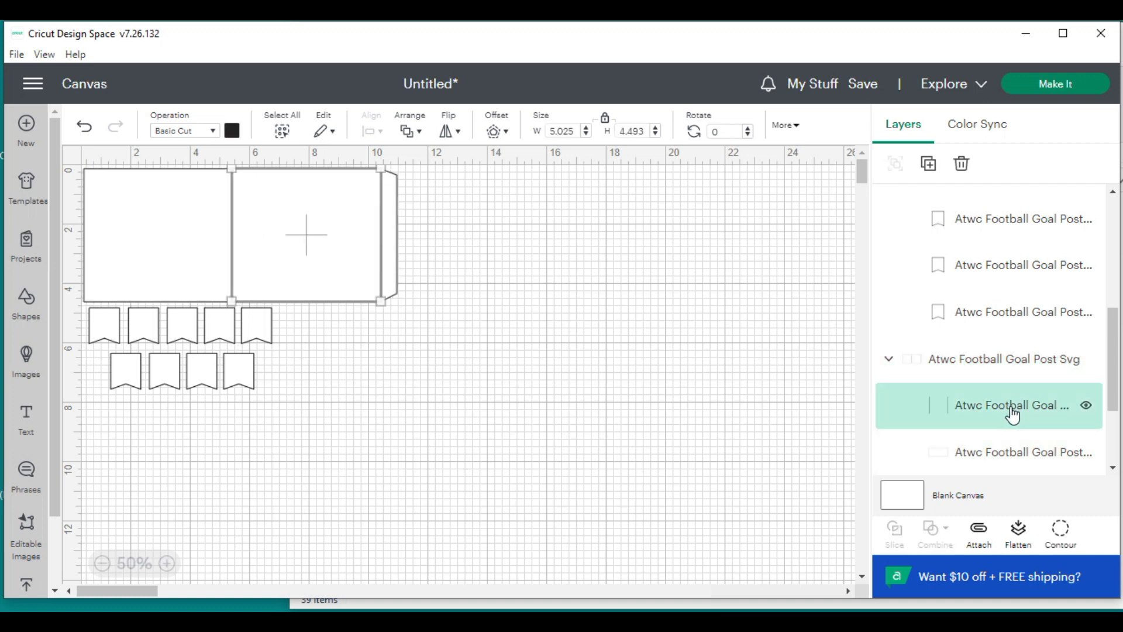
click(180, 132)
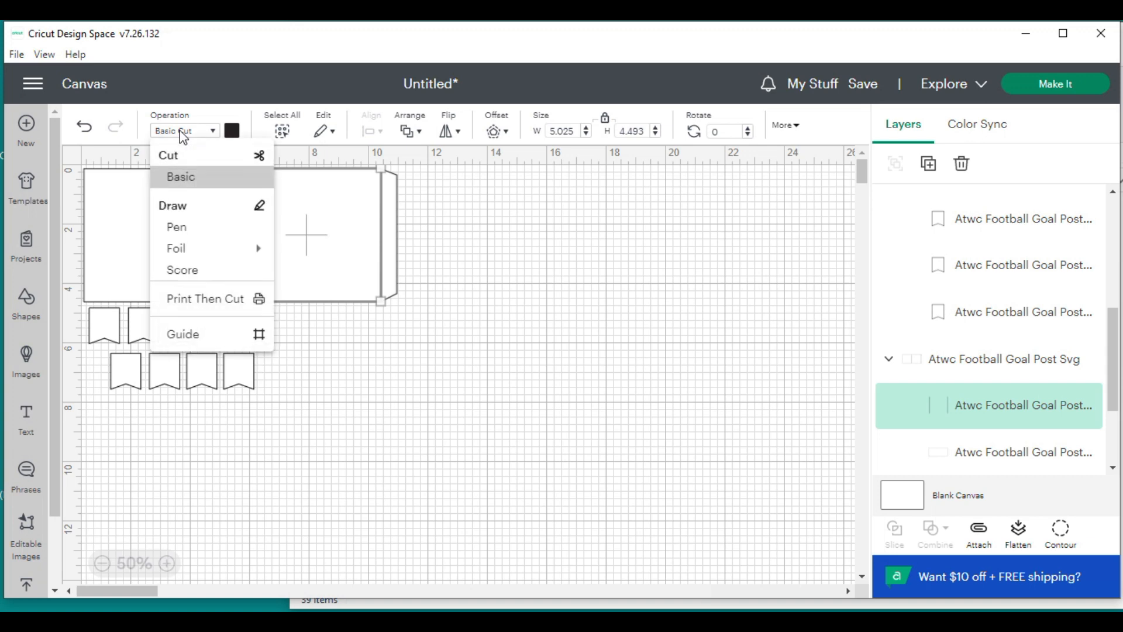
click(202, 276)
click(353, 342)
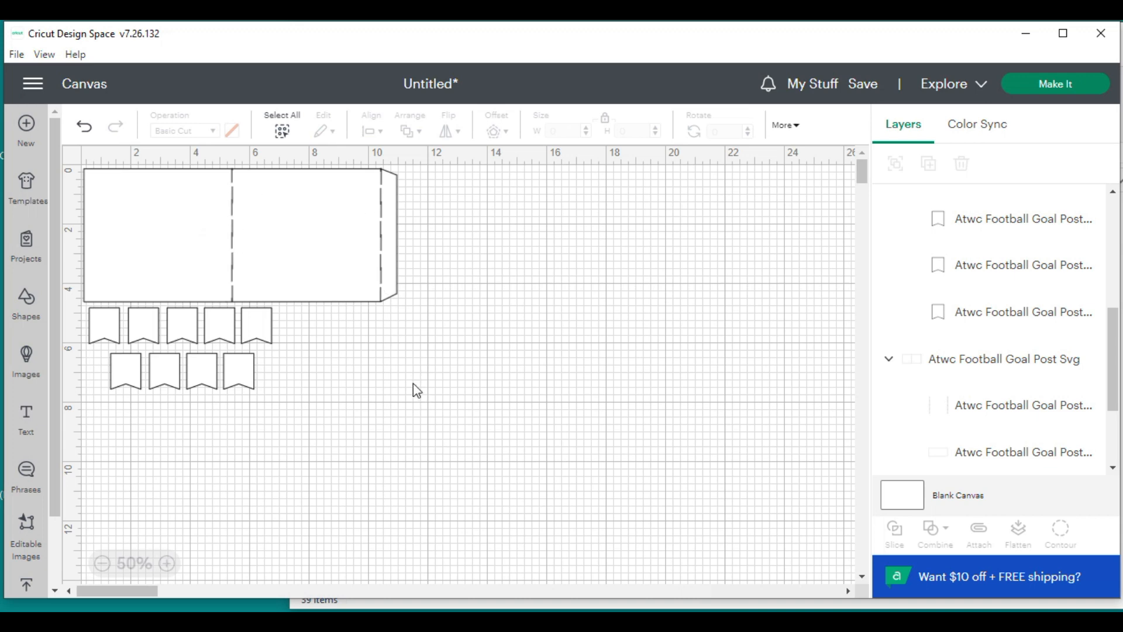
Attach the white panel, its score lines and the white pennants together, and send them to the mat preview
drag(404, 384, 103, 179)
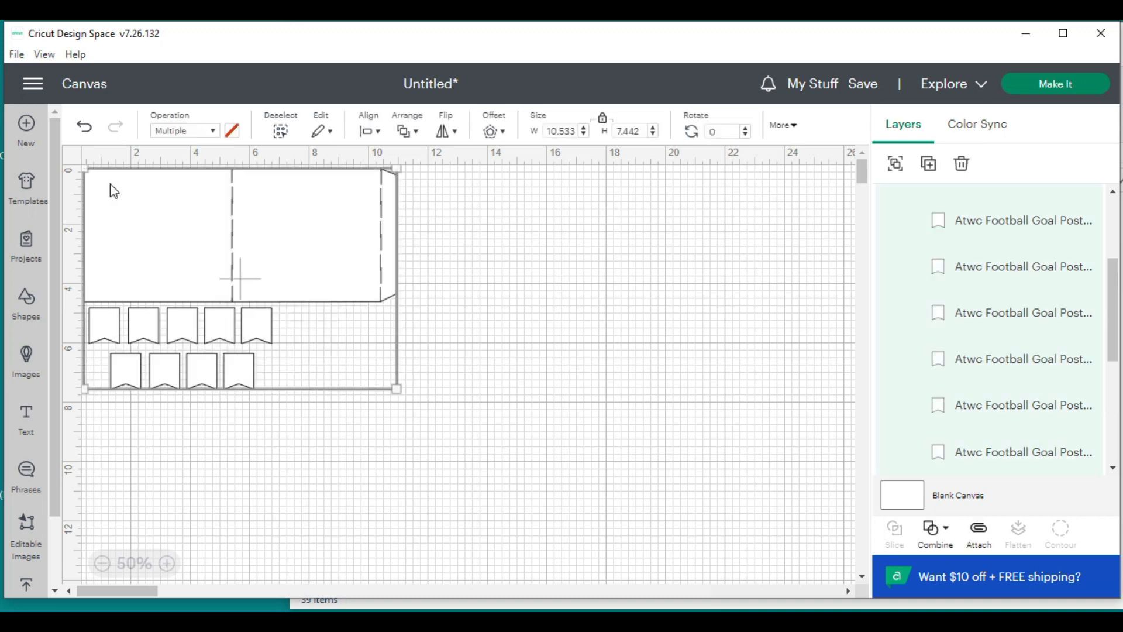
right_click(188, 189)
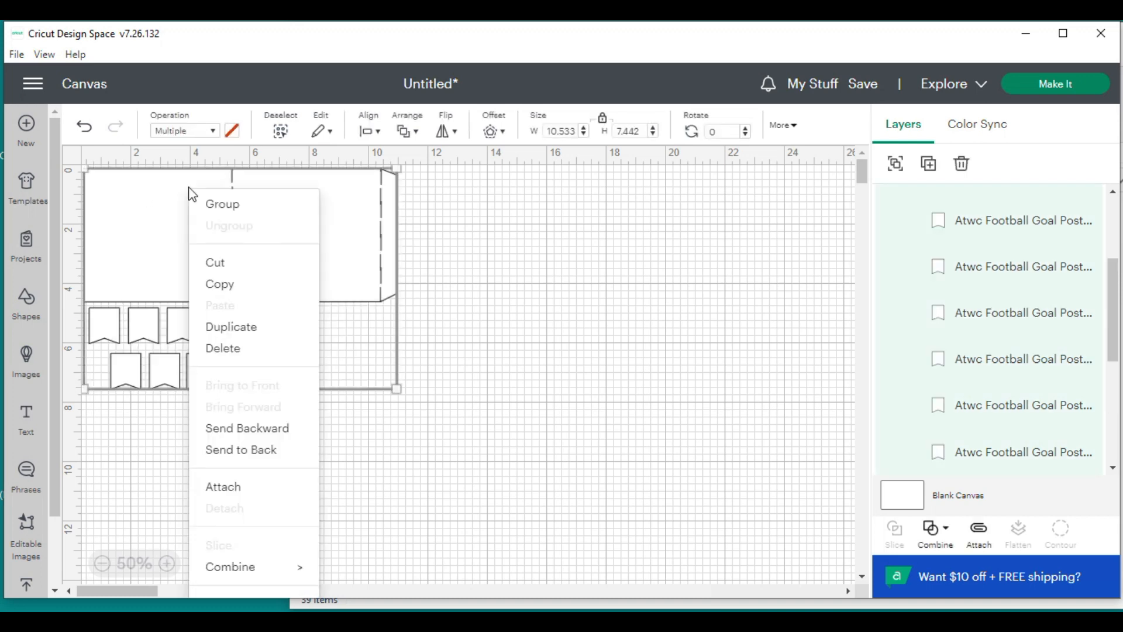
click(240, 494)
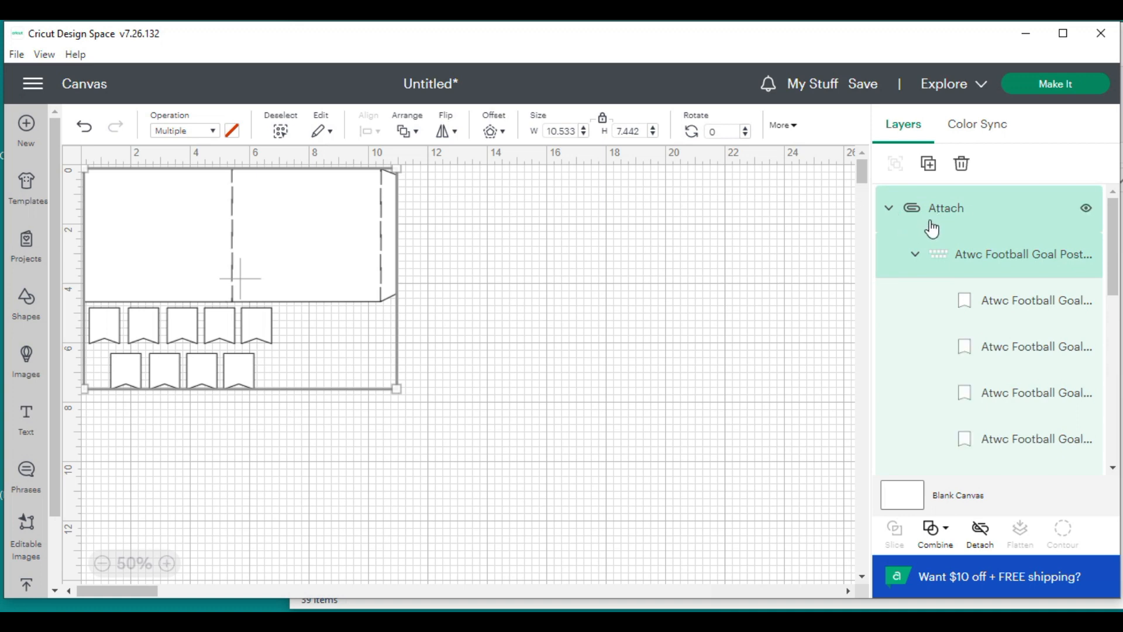
click(1061, 85)
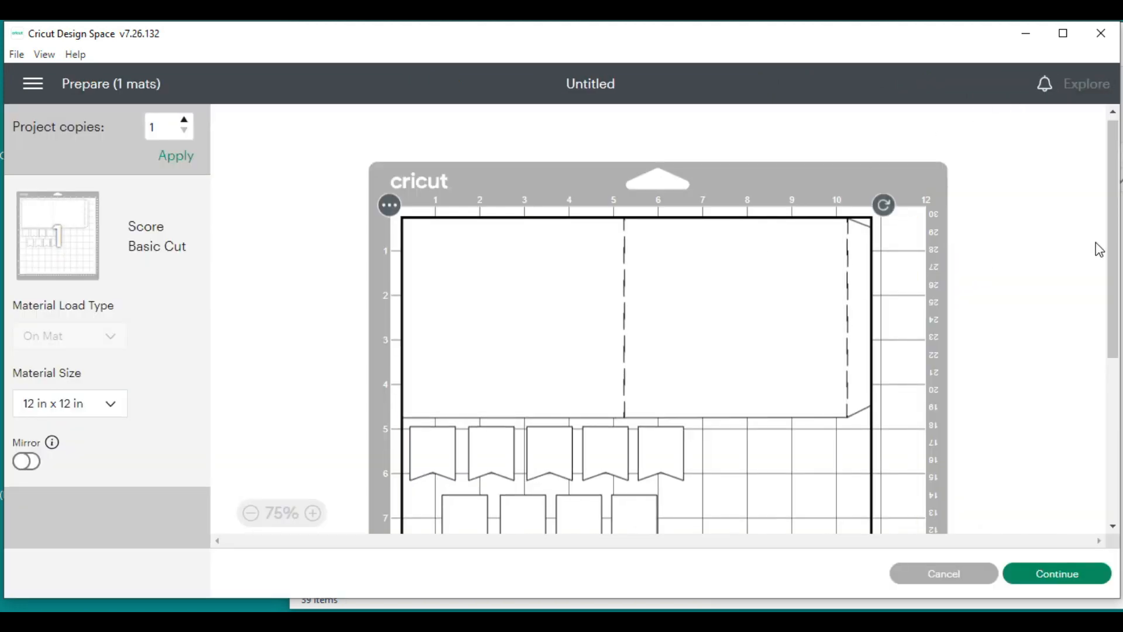
Check the white panel and pennants on the mat preview and continue to the cutting stage
drag(1117, 220, 1052, 266)
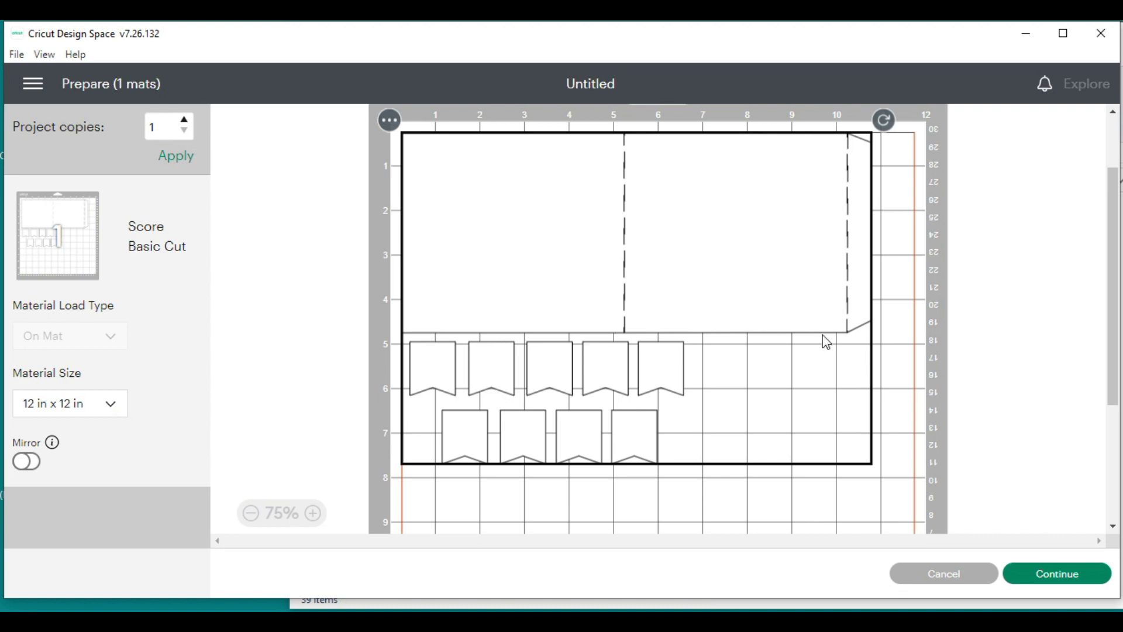
click(1073, 572)
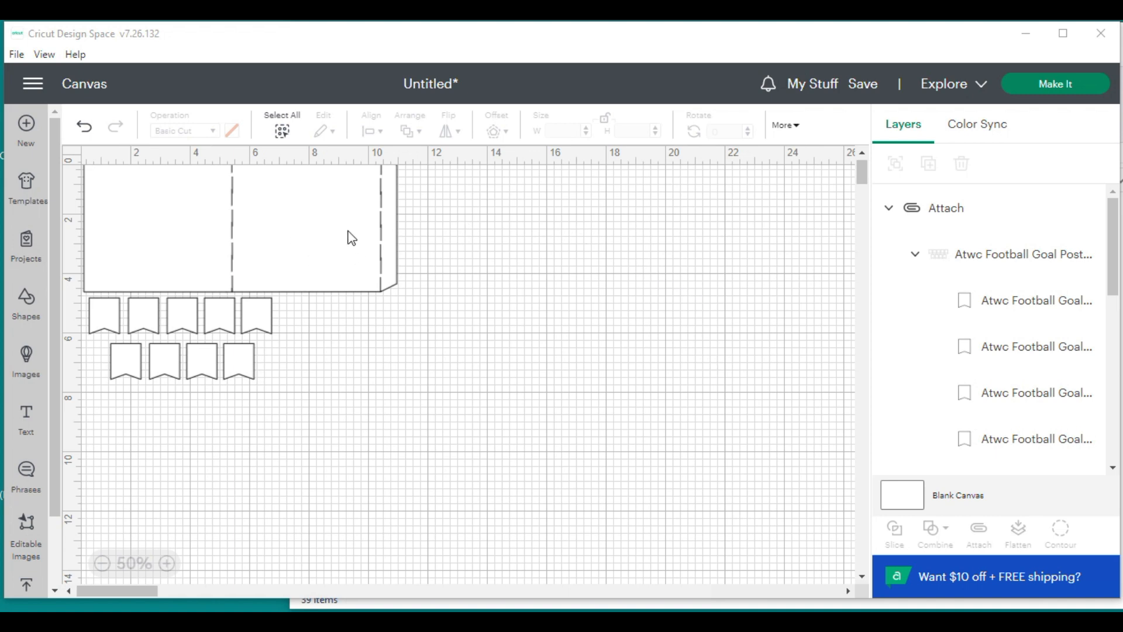
Undo the attachment of the white panel and pennants, and delete all of these pieces from the canvas
click(82, 130)
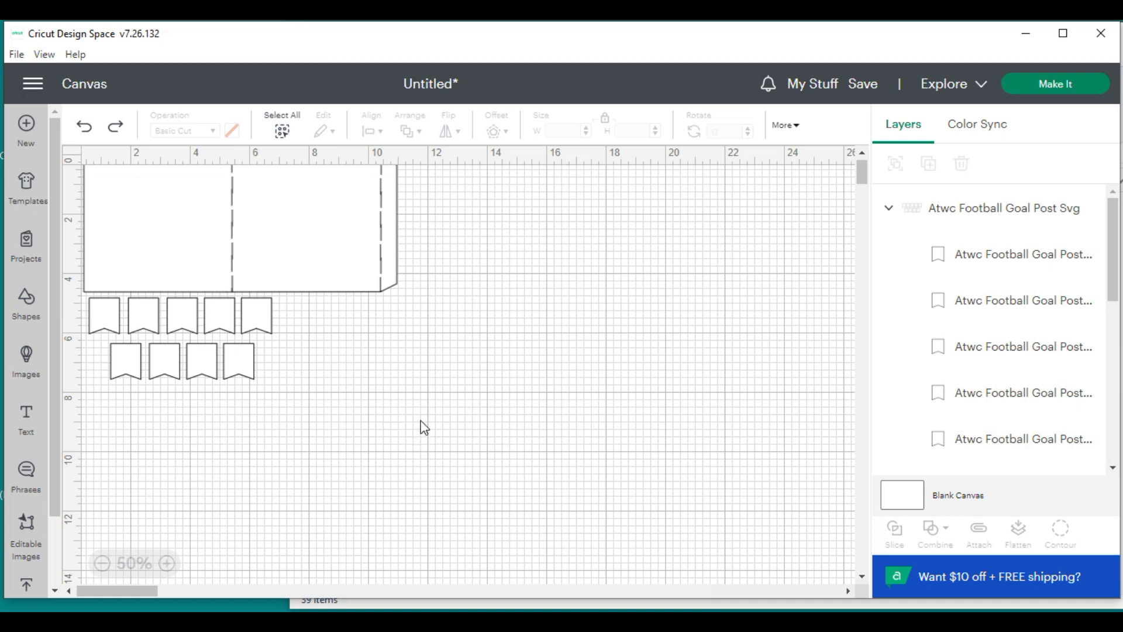
drag(445, 425, 84, 198)
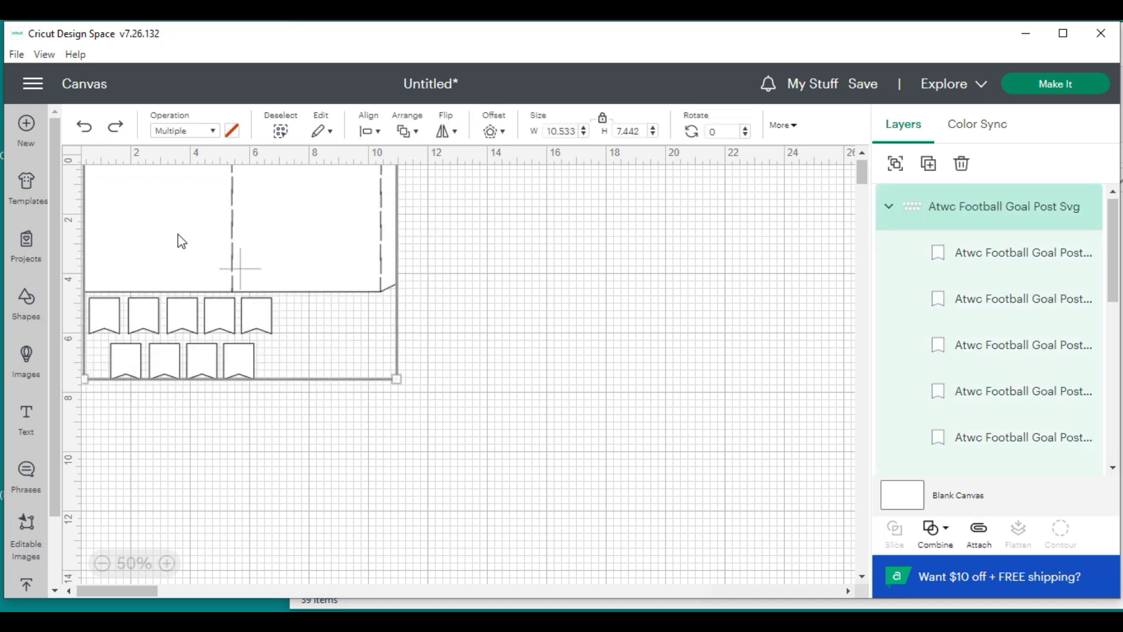
key(Delete)
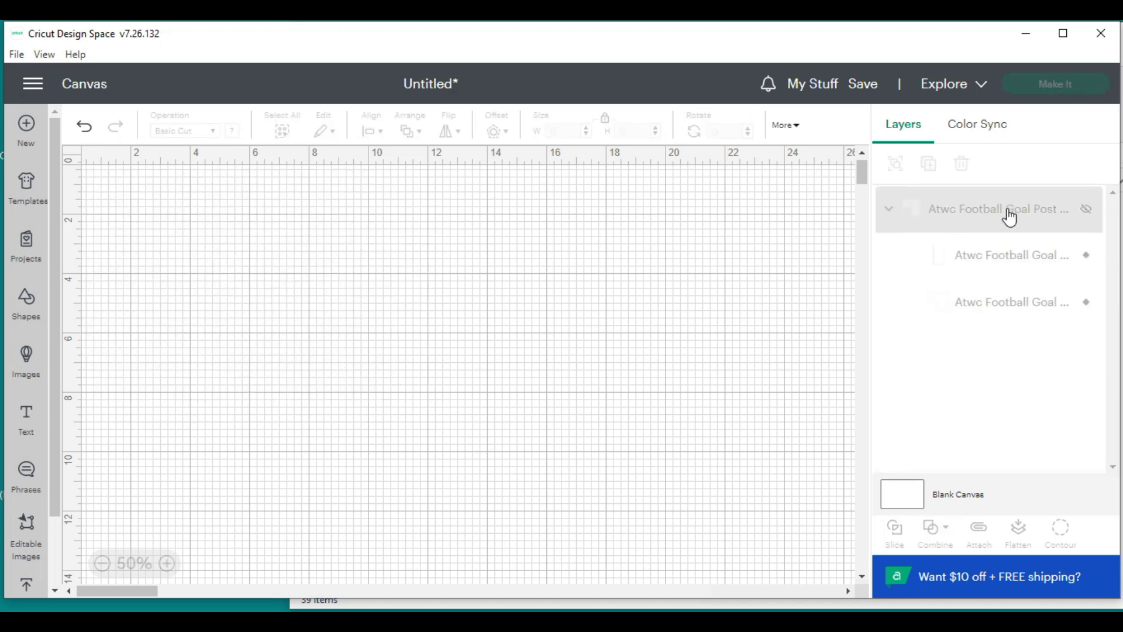
Show the hidden L-shaped white panel group and move it to the canvas origin
click(1088, 217)
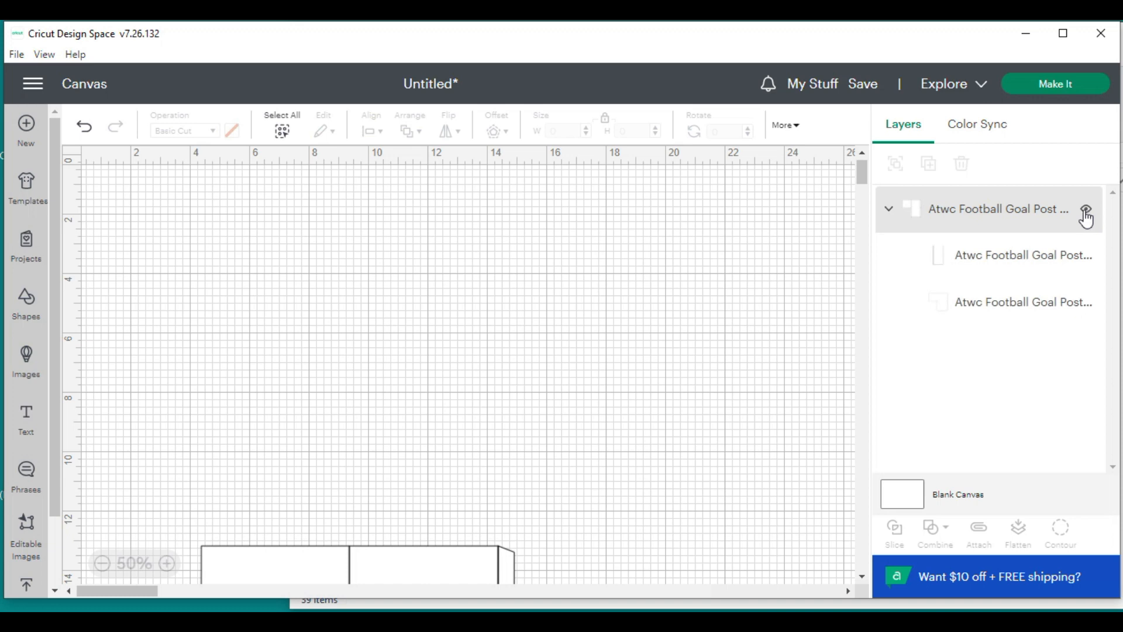
drag(456, 572, 349, 240)
drag(338, 300, 314, 270)
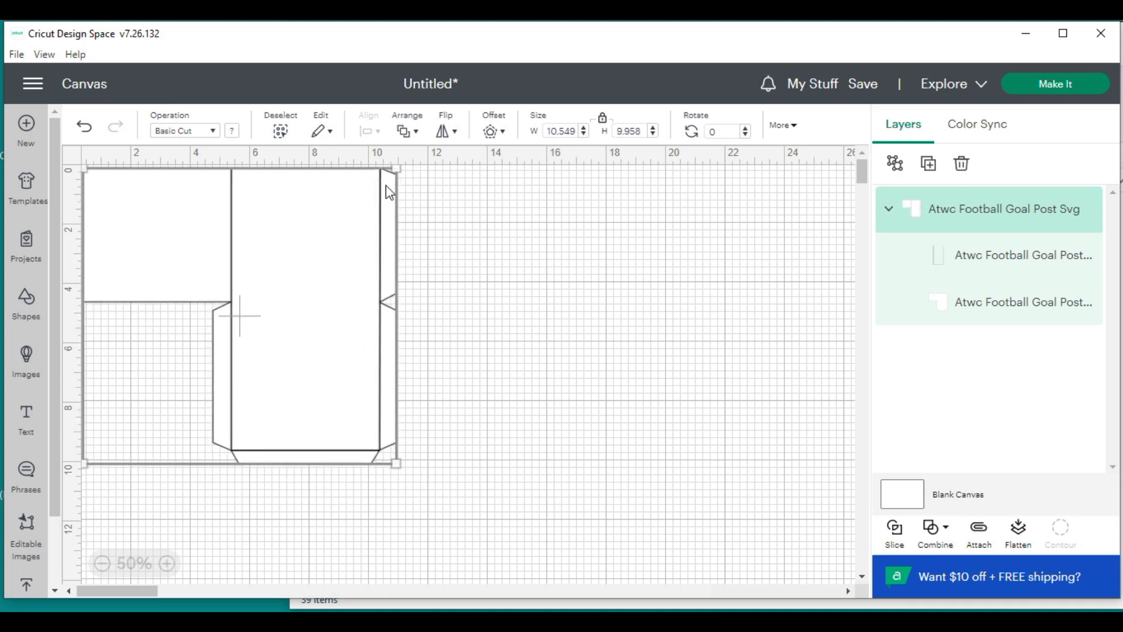
Change the fold lines of the L-shaped white panel from Basic Cut to the Score operation
click(1016, 261)
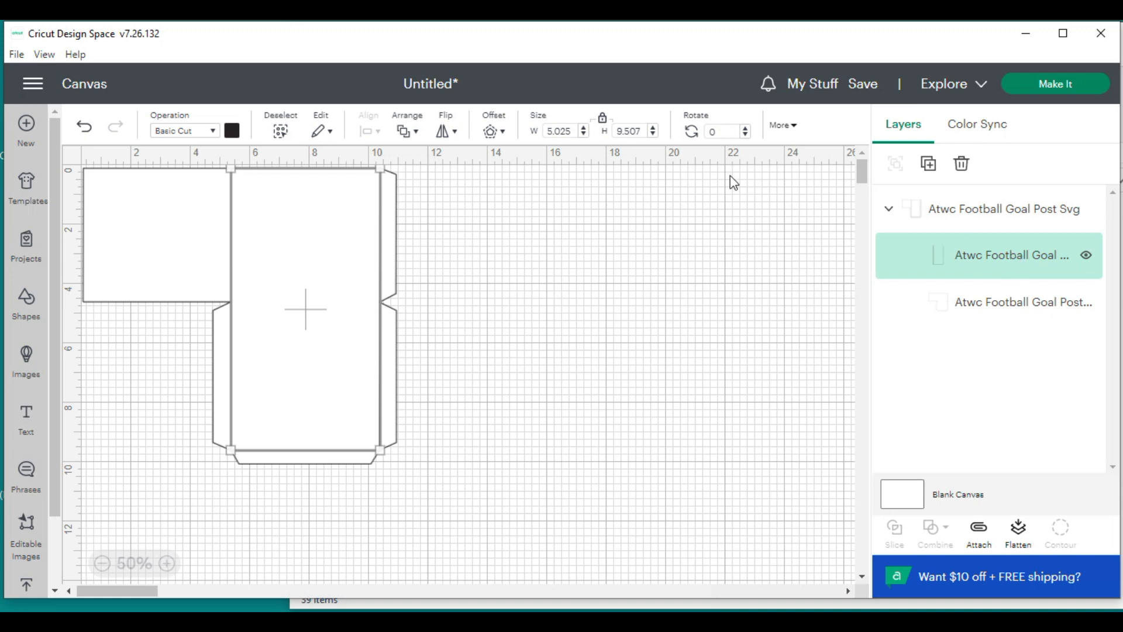
click(195, 142)
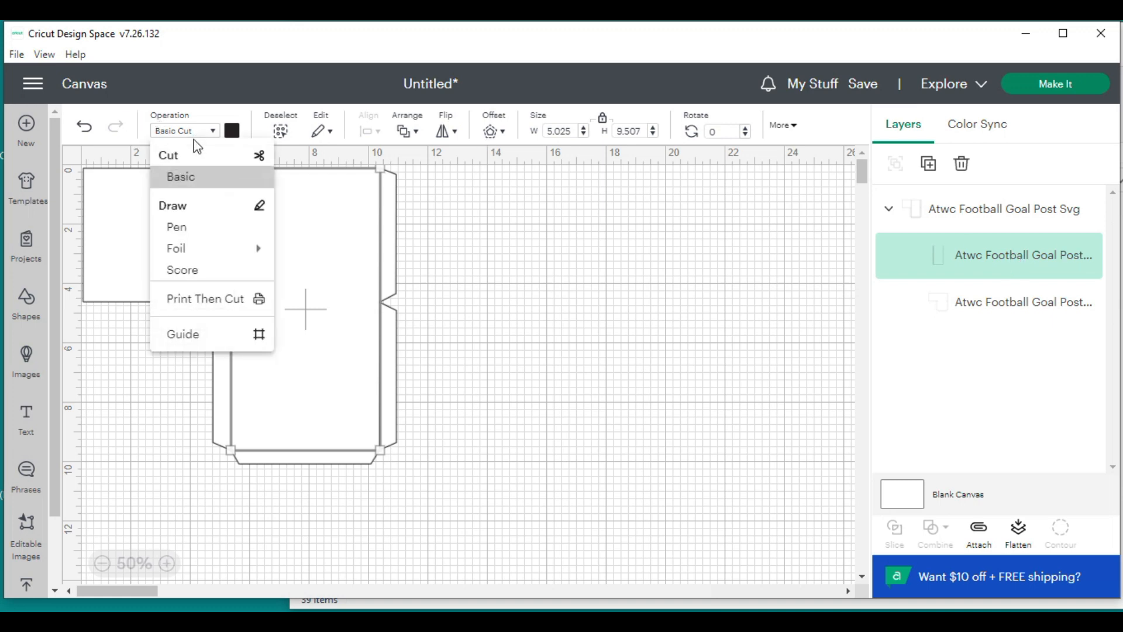
click(201, 268)
click(477, 254)
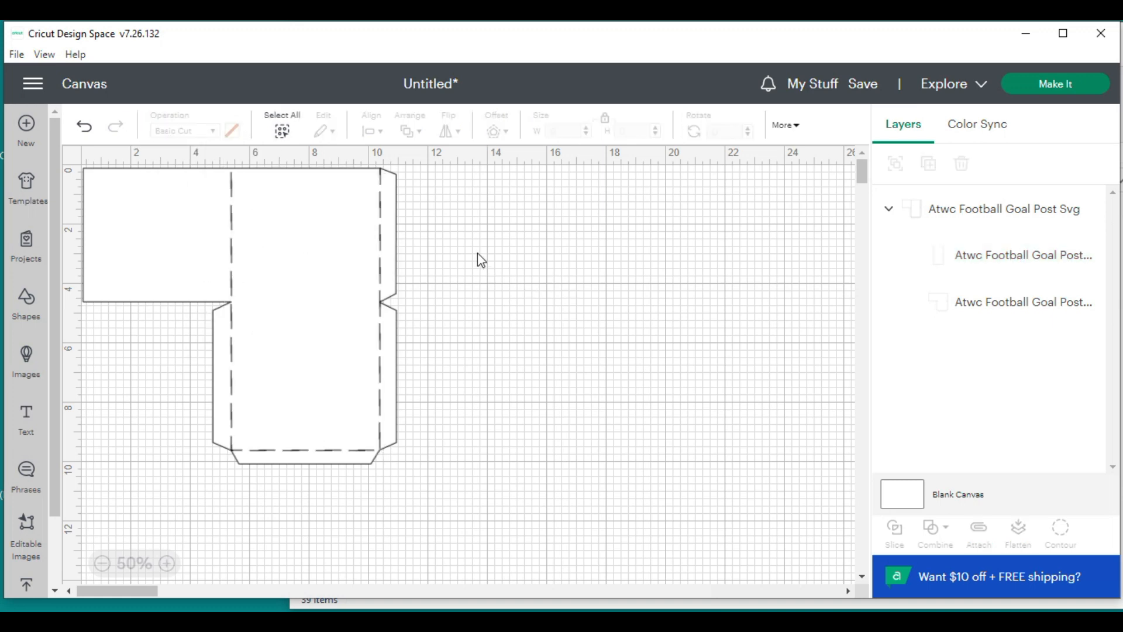
Attach the L-shaped white panel to its score lines, and send it through the mat preview to the cutting stage
drag(464, 493, 171, 219)
right_click(199, 188)
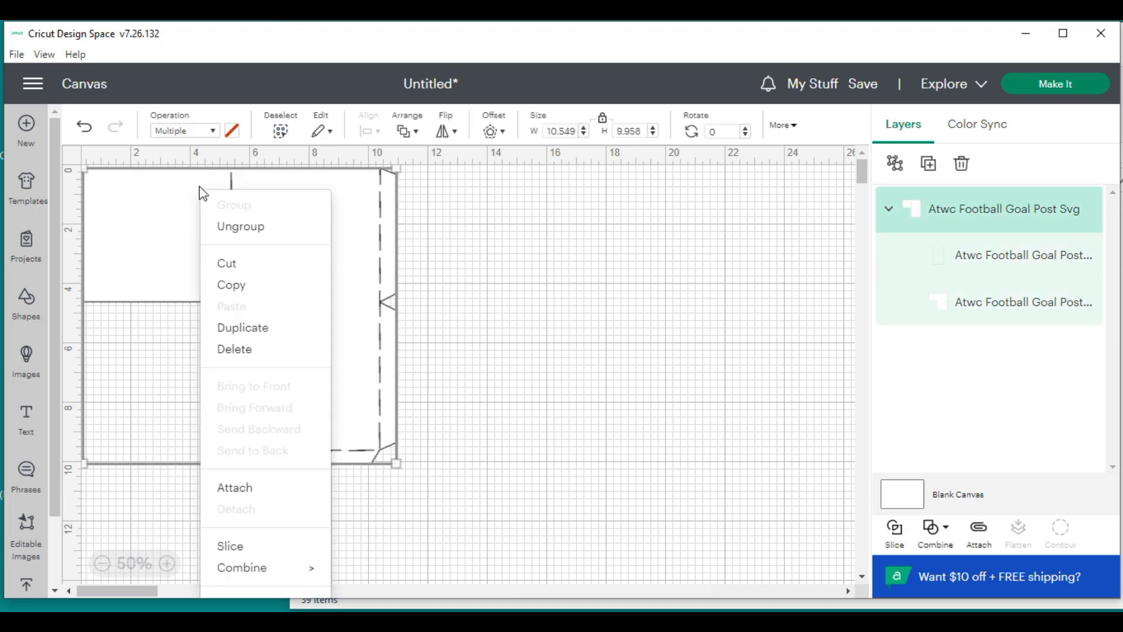
click(271, 498)
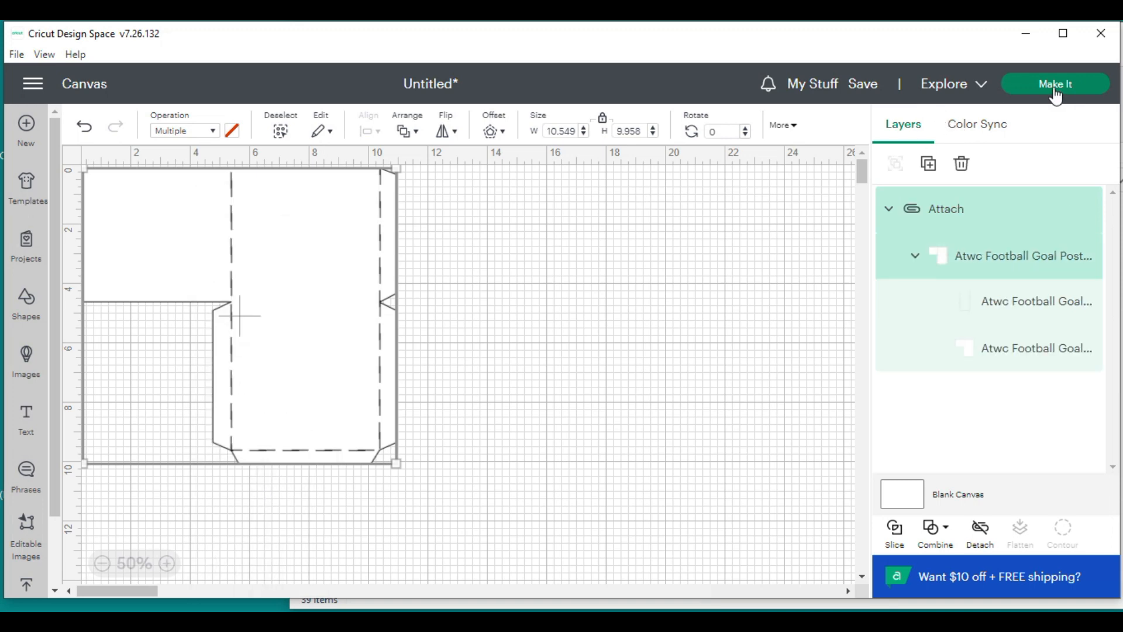
click(1056, 88)
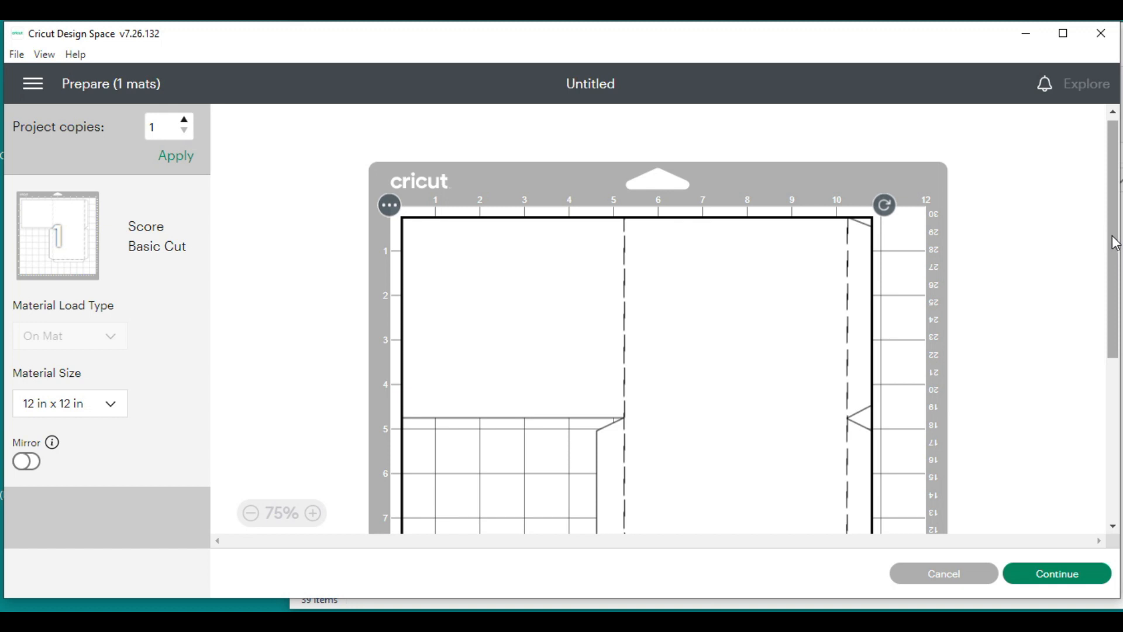
drag(1113, 225, 985, 223)
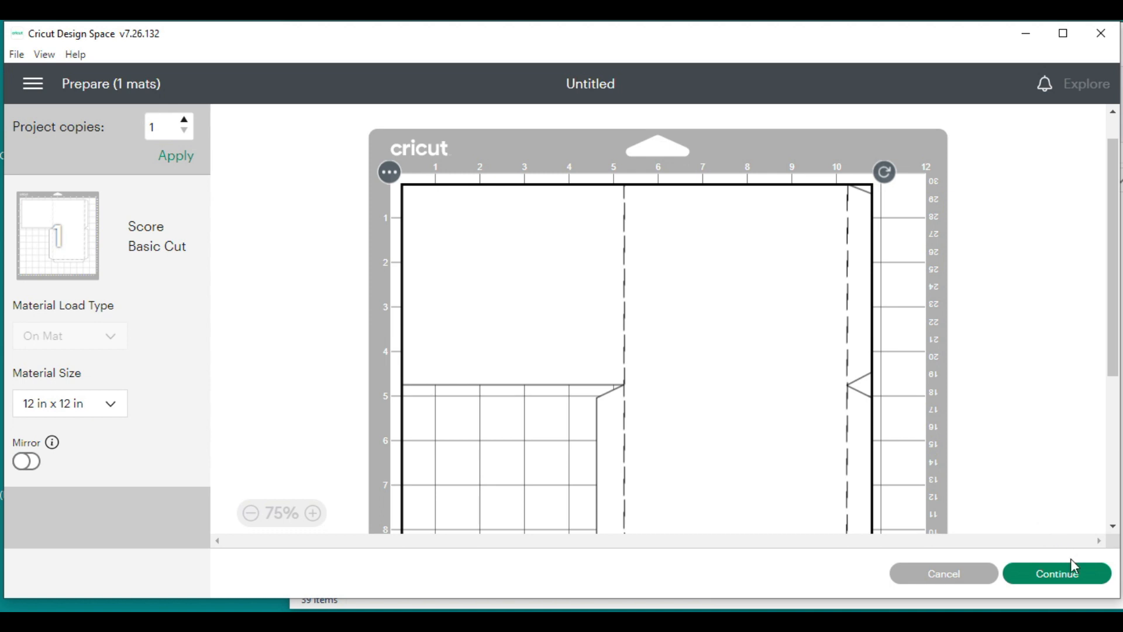
click(1059, 574)
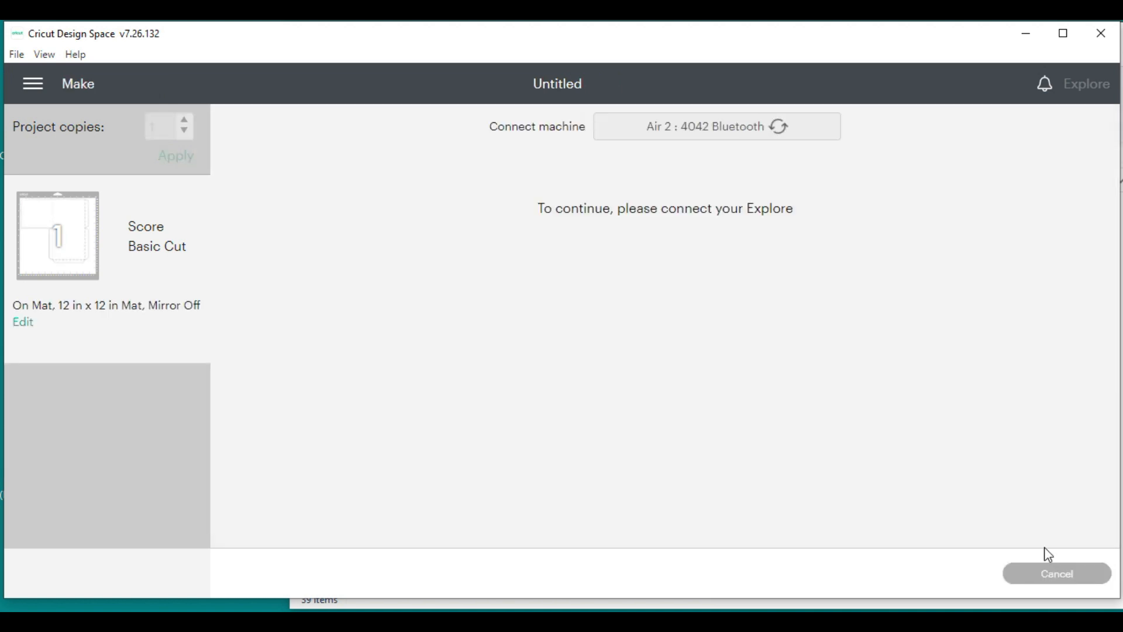